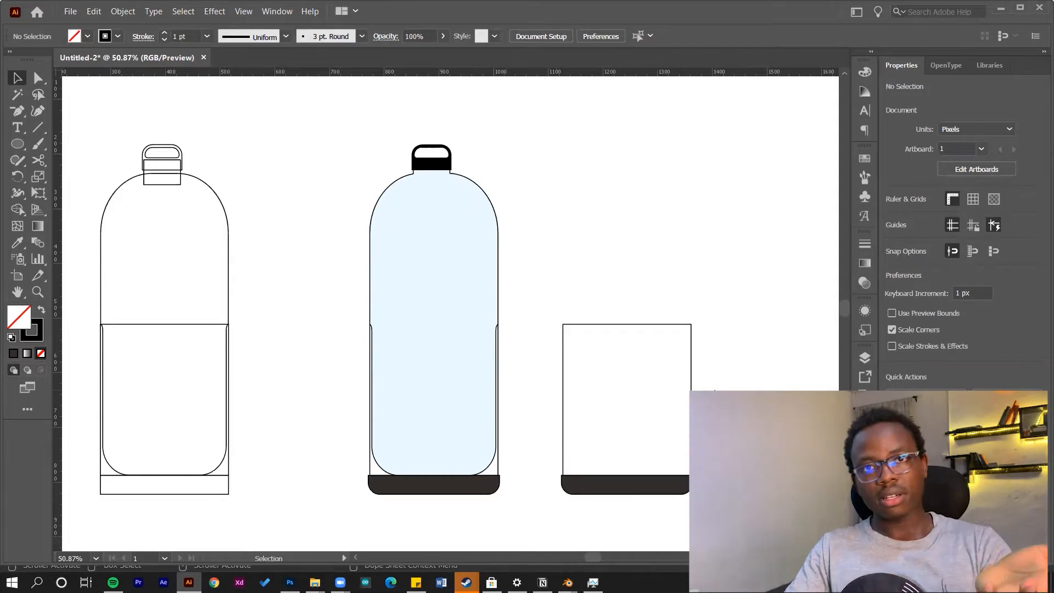
- Try to move the middle bottle's light-blue body and cap out of its sleeve to the empty area beside the cup, and undo it
scroll(631, 360, "down", 1)
scroll(609, 336, "up", 2)
left_click_drag(500, 152, 408, 223)
left_click_drag(458, 289, 800, 325)
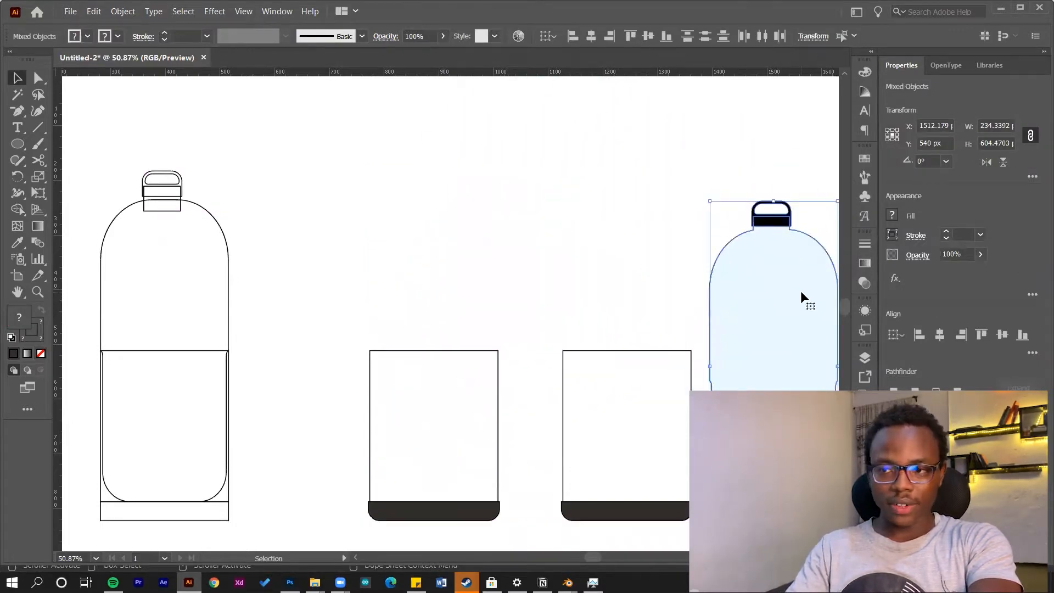
key("ctrl+z")
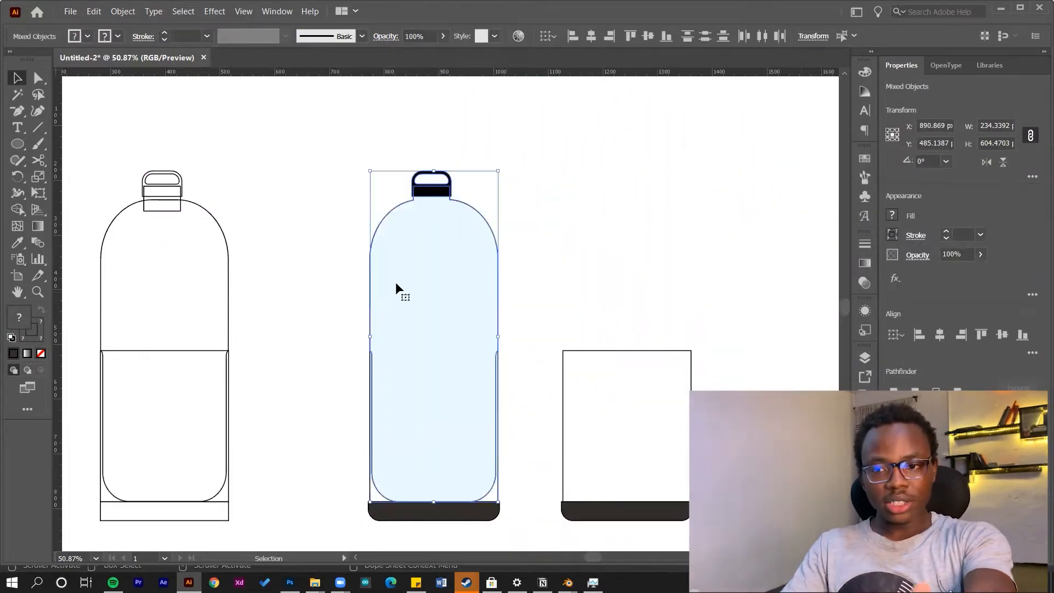
left_click_drag(391, 284, 646, 285)
key("ctrl+z")
left_click_drag(441, 338, 442, 379)
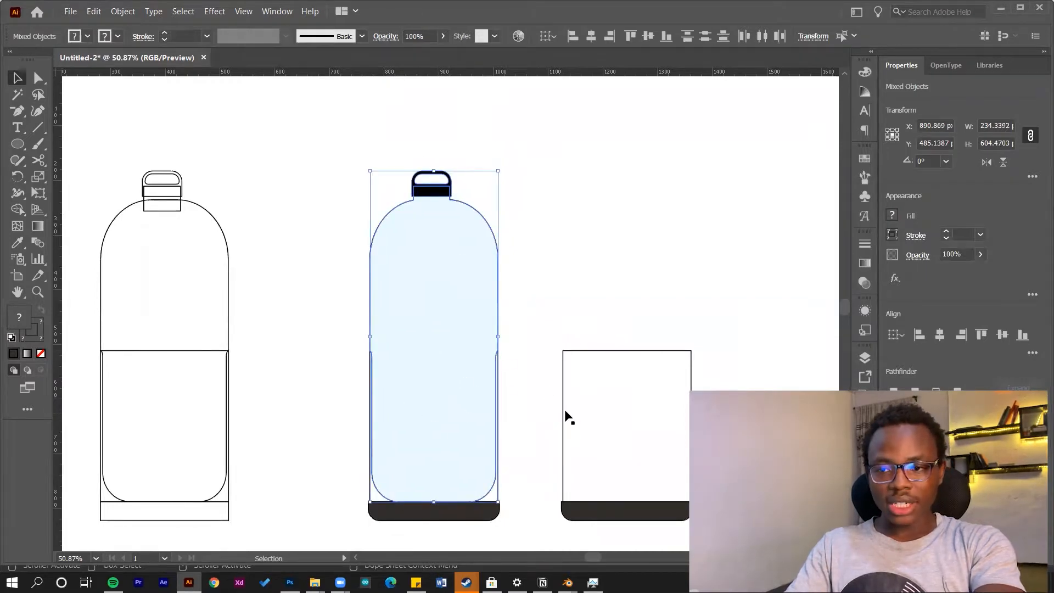
- Try pulling only the light-blue bottle body out of its sleeve past the cup, and return it to its original place
scroll(617, 395, "down", 2)
left_click_drag(670, 376, 494, 473)
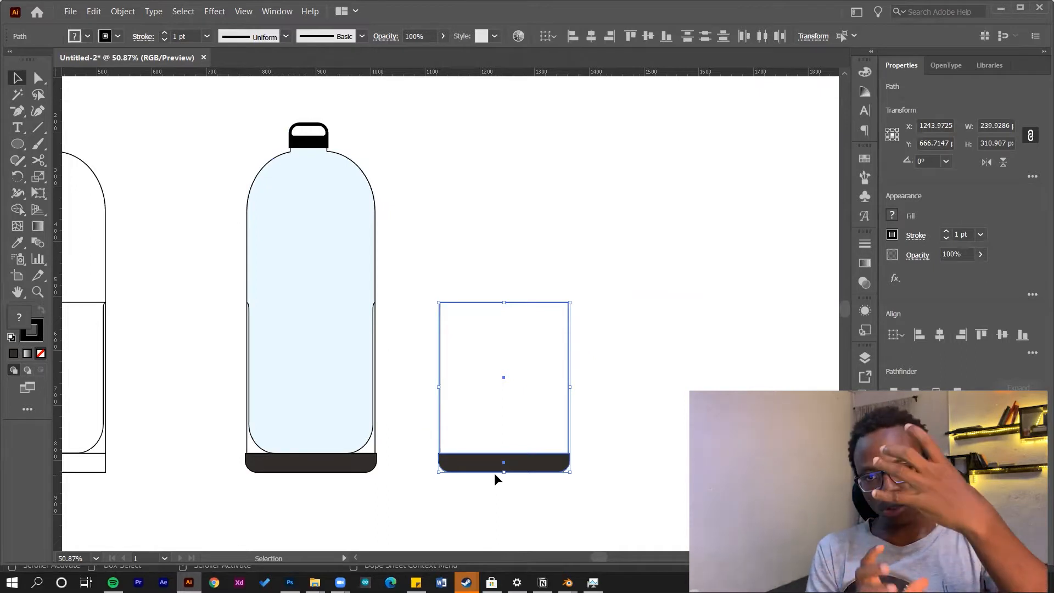
left_click_drag(294, 281, 631, 241)
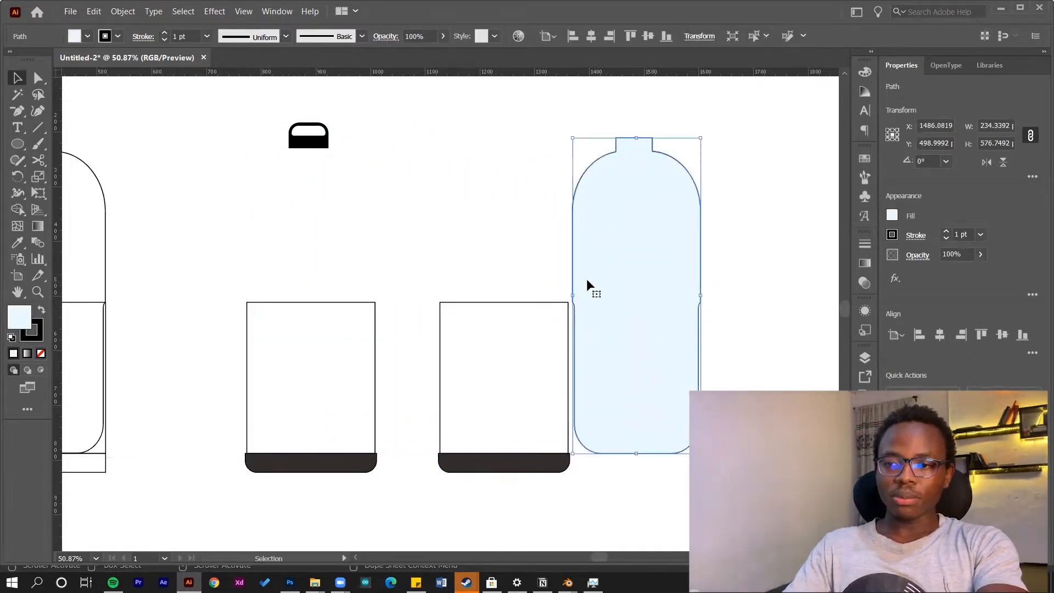
left_click_drag(638, 318, 313, 311)
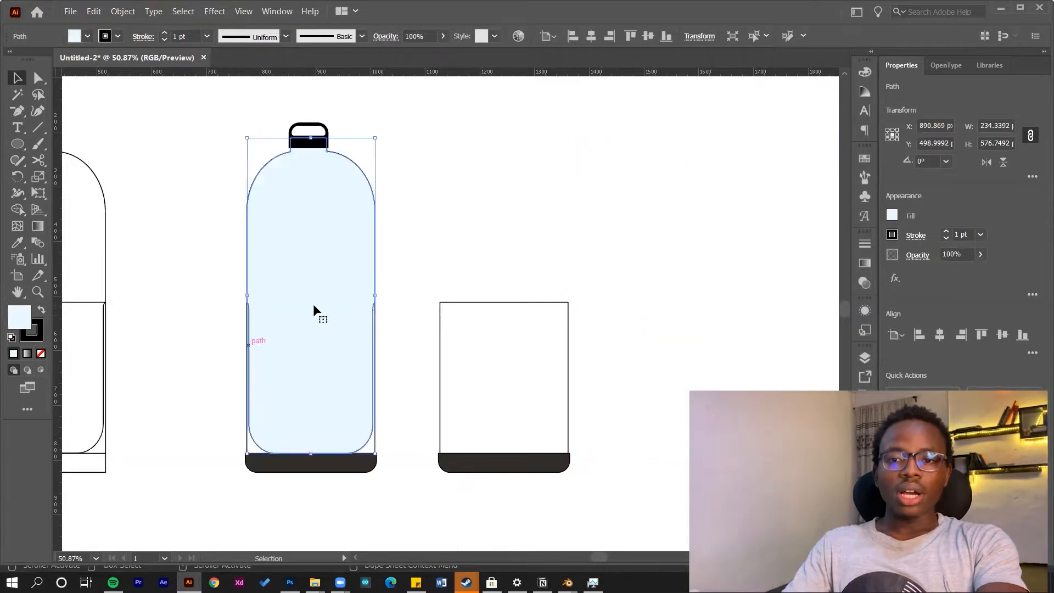
- Try lifting the bottle body together with its cap away from the sleeve and dark base, and put both back
left_click(418, 246)
left_click_drag(397, 104, 269, 198)
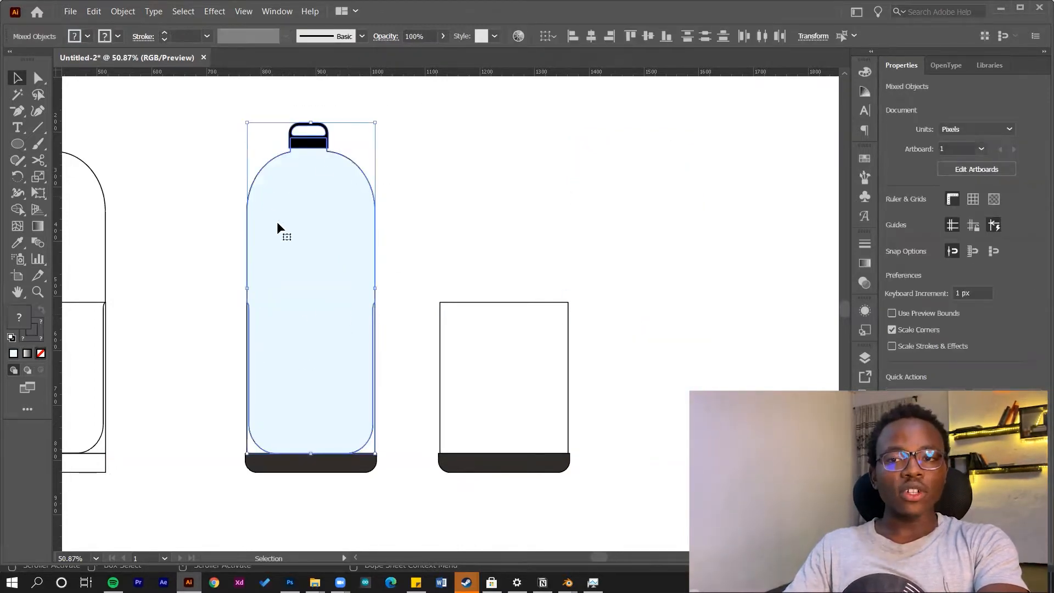
left_click_drag(360, 241, 727, 262)
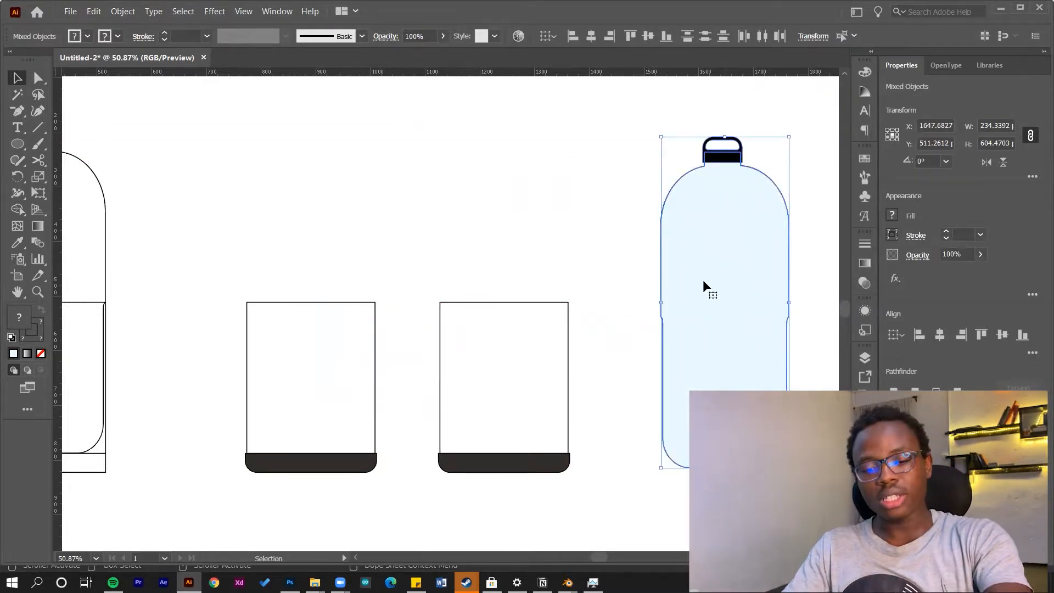
left_click_drag(702, 287, 320, 339)
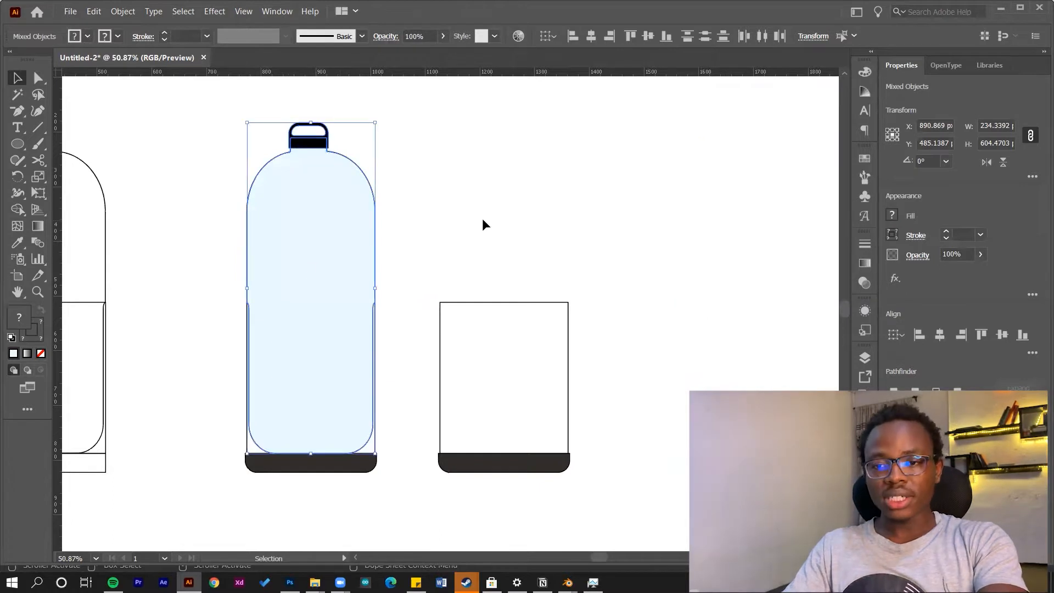
- Try to shift the cup outline with its dark base away from the bottle, and the base alone off the cup, undoing both moves
left_click(344, 488)
left_click_drag(358, 495, 386, 467)
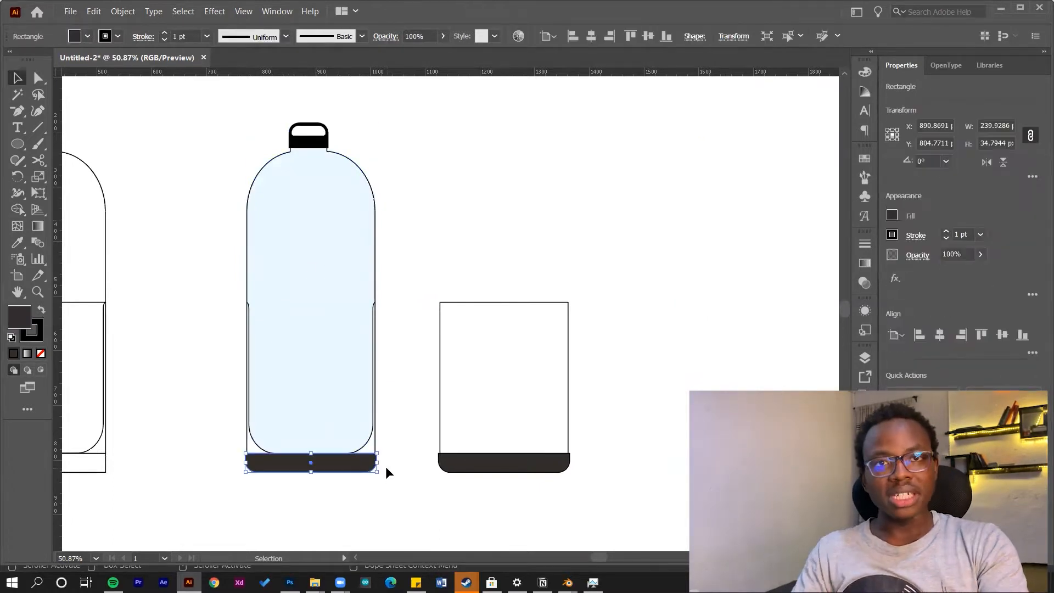
left_click_drag(658, 349, 450, 467)
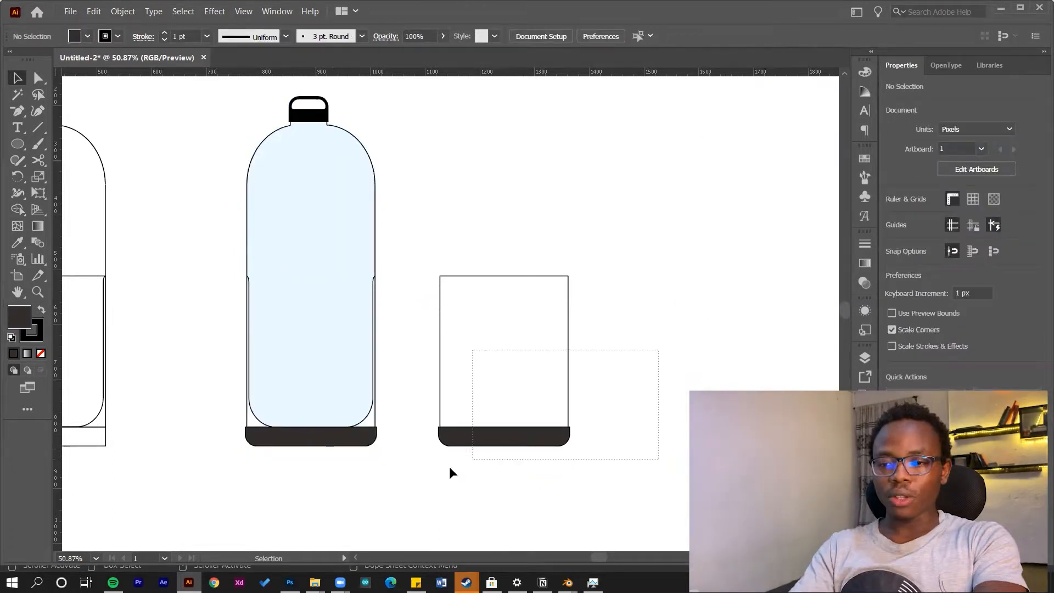
left_click_drag(492, 440, 540, 437)
scroll(661, 413, "up", 1)
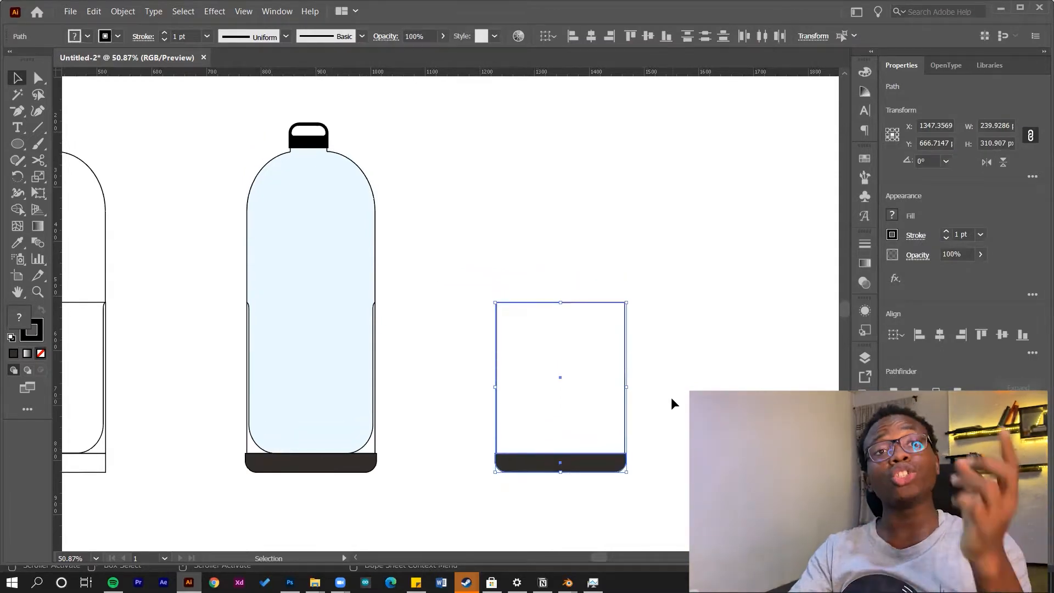
key("ctrl+z")
key("ctrl+z")
left_click(662, 408)
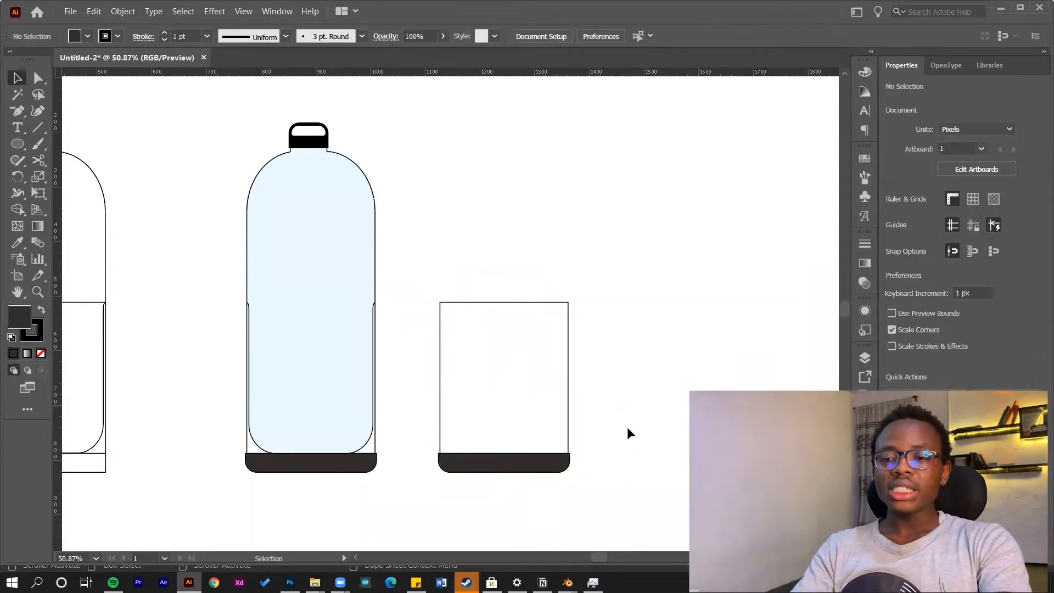
left_click_drag(535, 471, 555, 491)
key("ctrl+z")
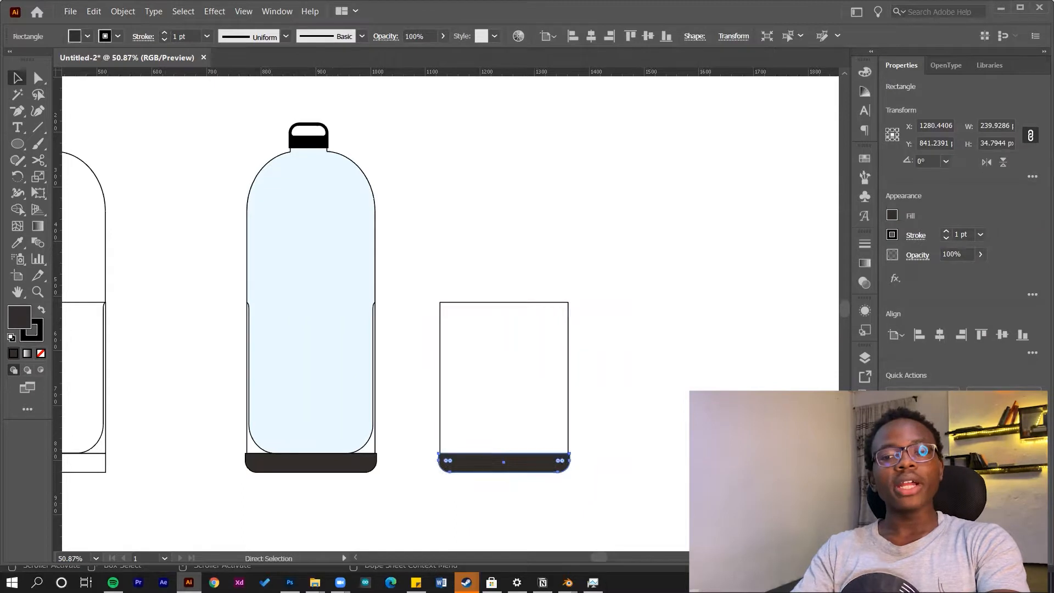
- Detach the cup's dark rounded base, rotate it 180°, and place it on the cup's upper edge as a lid
mouse_move(532, 466)
left_mouse_down()
mouse_move(520, 492)
mouse_move(531, 468)
mouse_move(554, 480)
mouse_move(529, 468)
left_mouse_up()
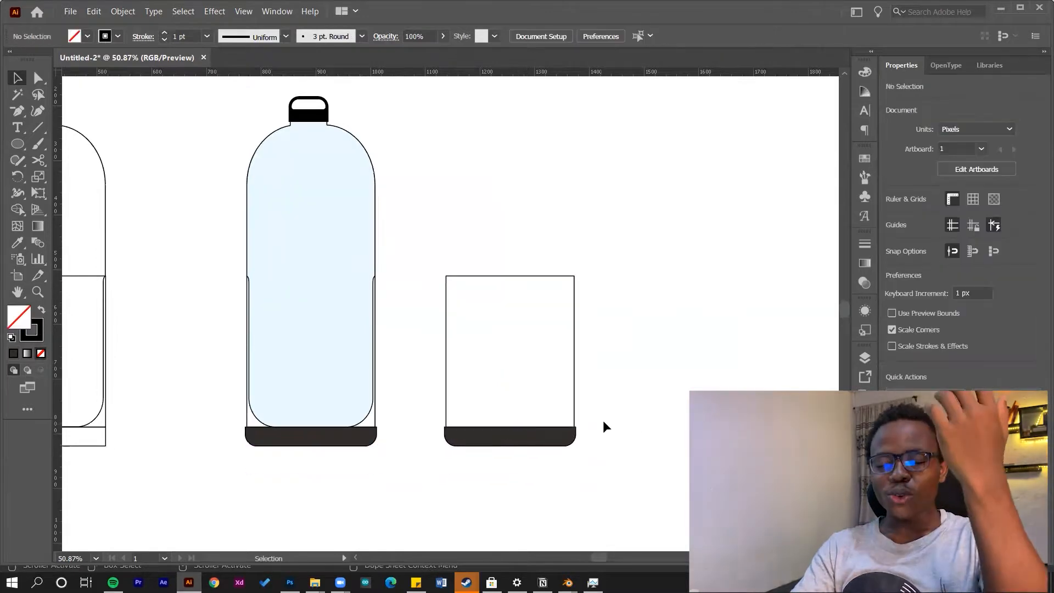
left_click_drag(533, 443, 625, 321)
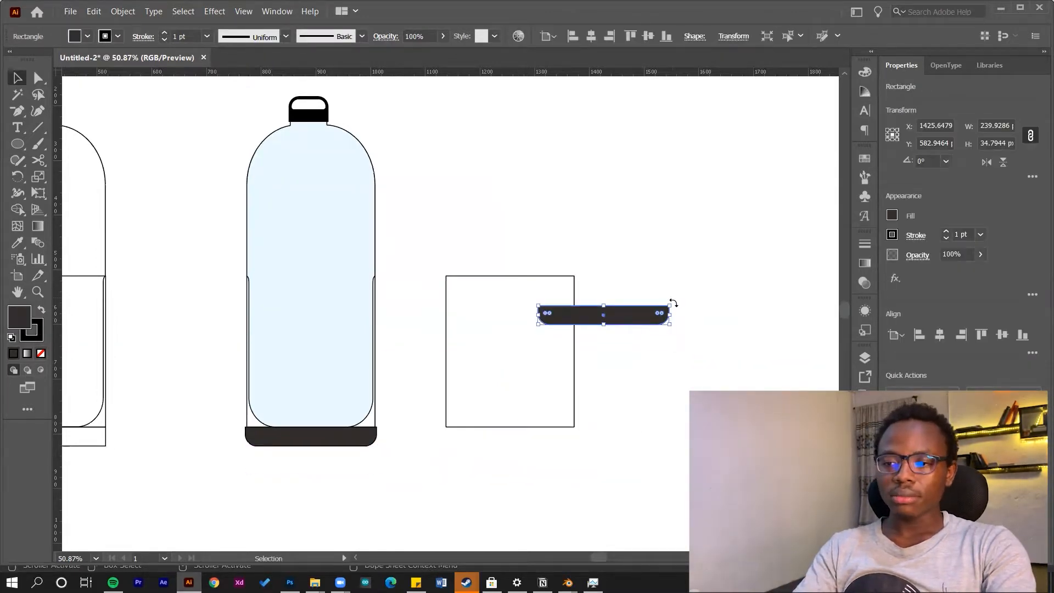
left_click_drag(664, 288, 455, 284)
left_click_drag(608, 317, 516, 269)
left_click(574, 318, "shift")
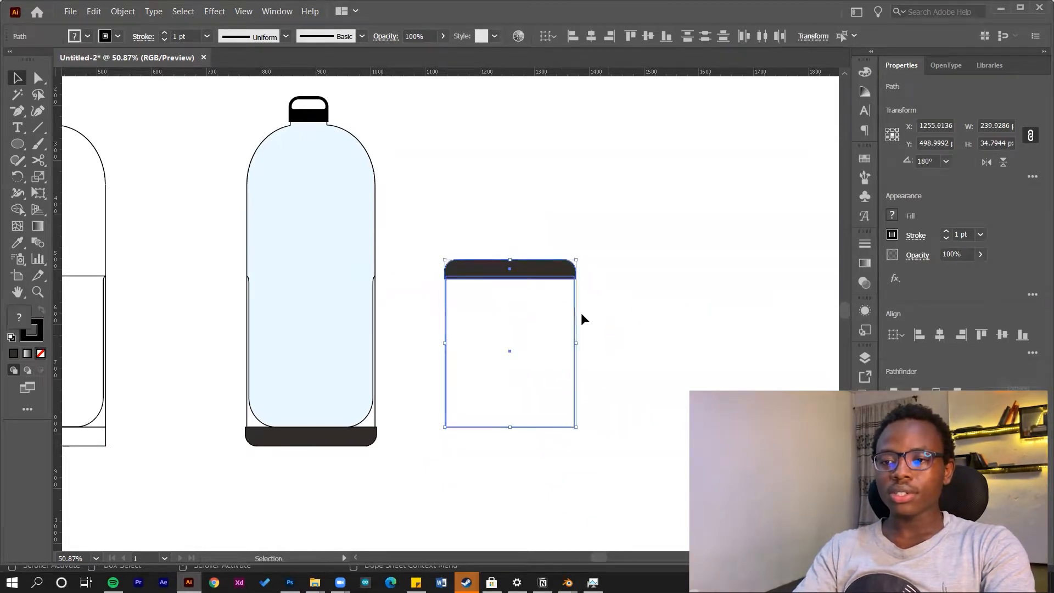
left_click(621, 186)
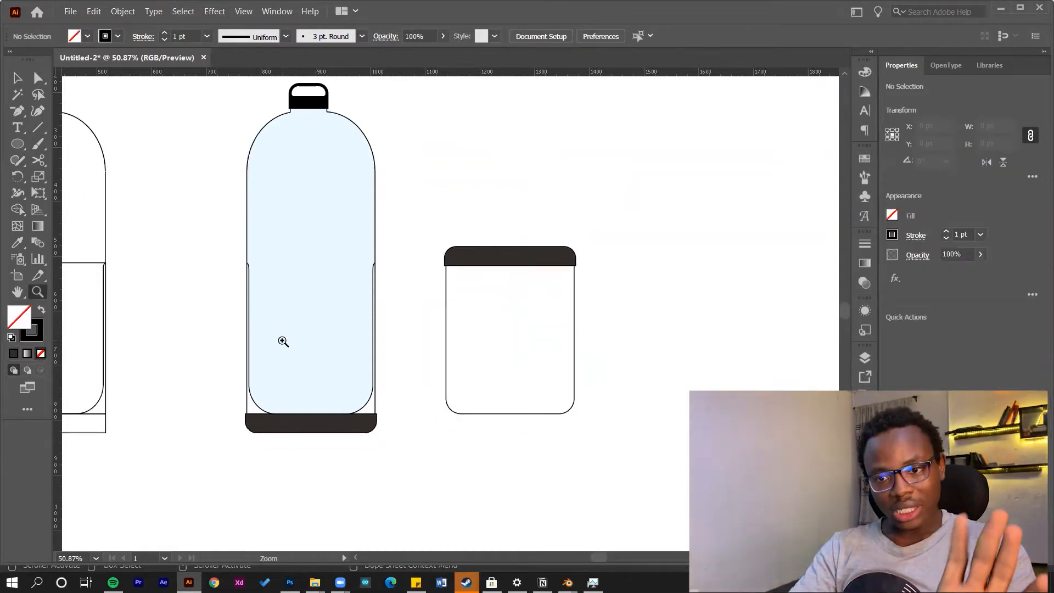
- Move the cup and its lid together farther from the bottle, centring the cup body at about X 1317 px, Y 699 px
scroll(283, 341, "up", 3)
scroll(259, 352, "down", 1)
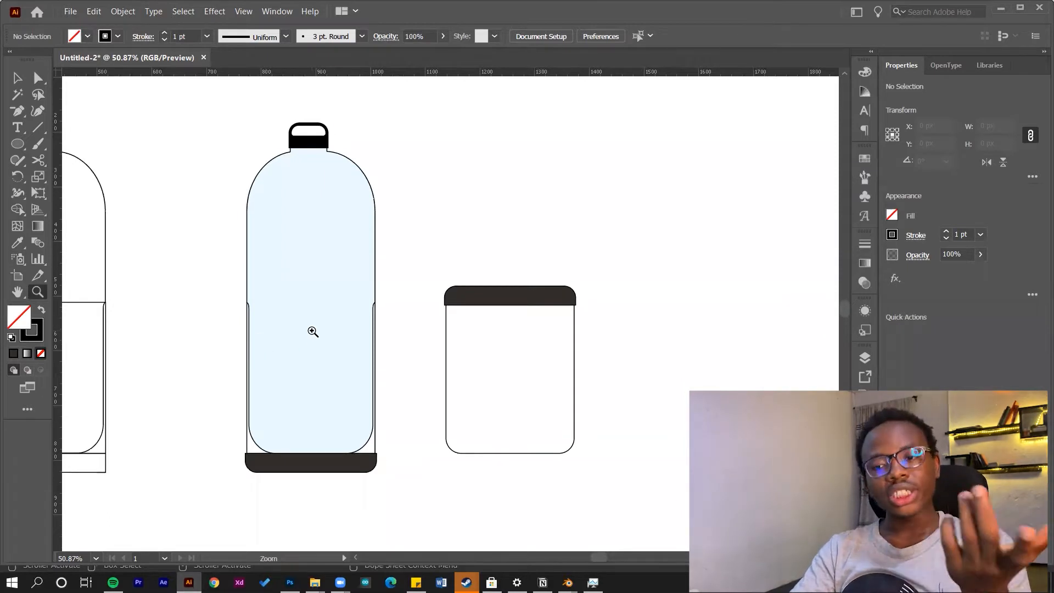
scroll(313, 331, "down", 2)
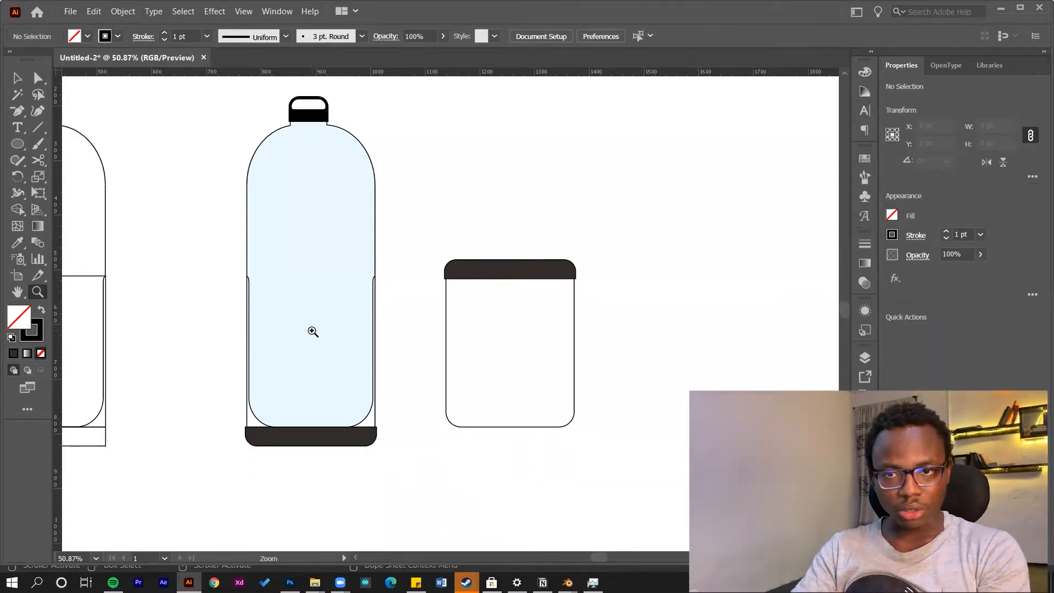
scroll(313, 330, "up", 2)
key("v")
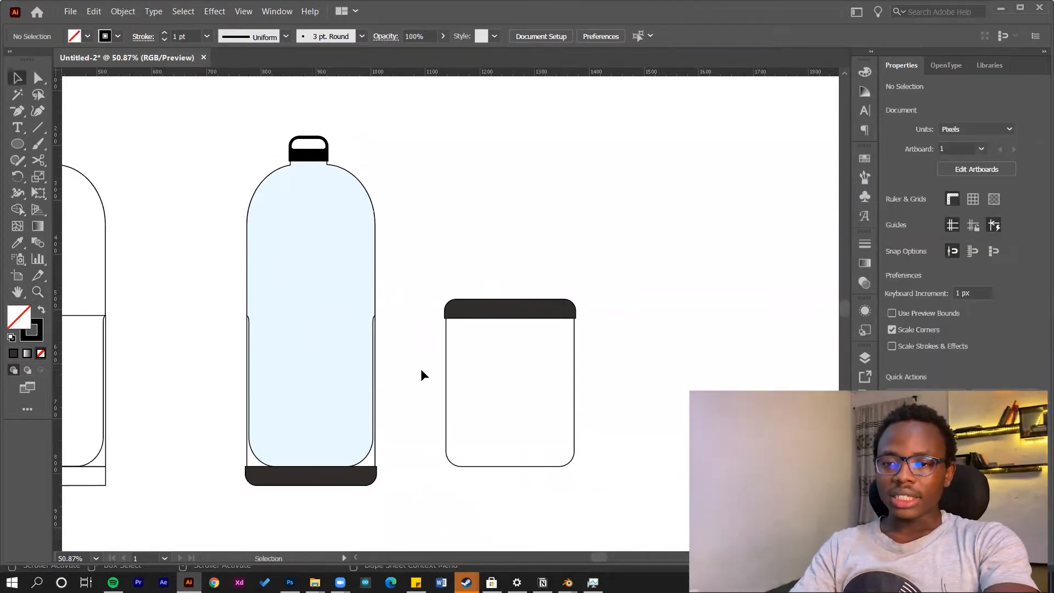
key("space")
left_click_drag(432, 364, 509, 333)
left_click_drag(667, 222, 560, 504)
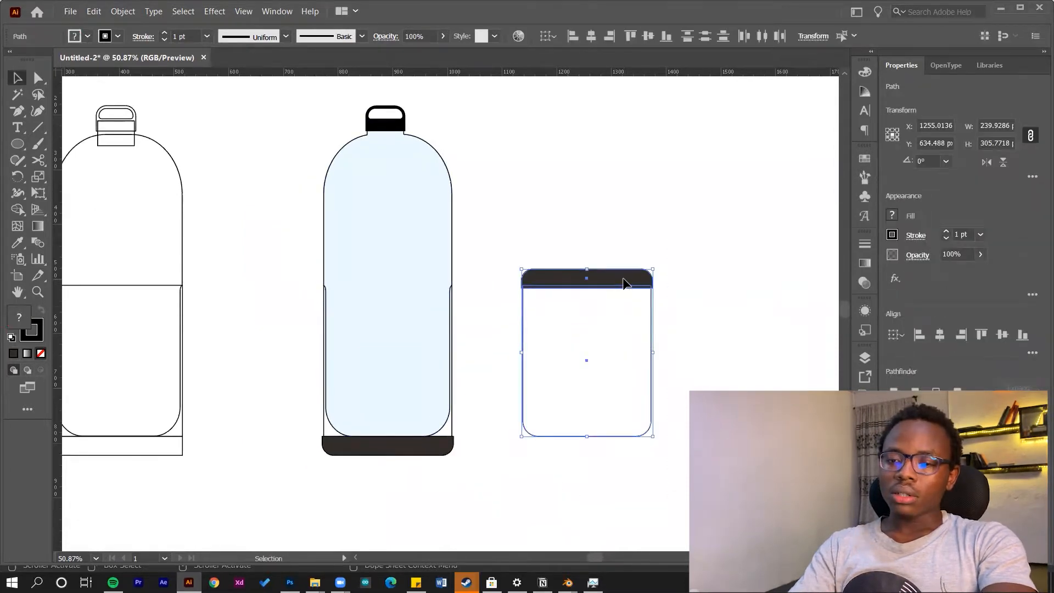
left_click_drag(624, 284, 658, 309)
left_click_drag(741, 378, 433, 544)
left_click_drag(720, 366, 580, 452)
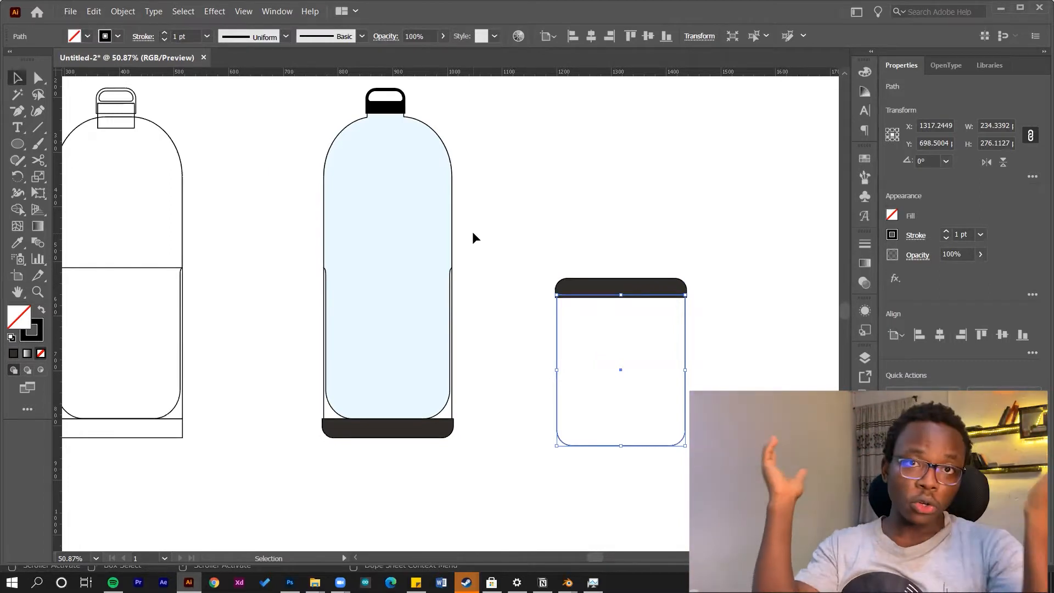
- Try to move the light-blue bottle body slightly upward, undo the move, and clear the selection
left_click(391, 218)
left_click_drag(391, 218, 391, 197)
key("ctrl+z")
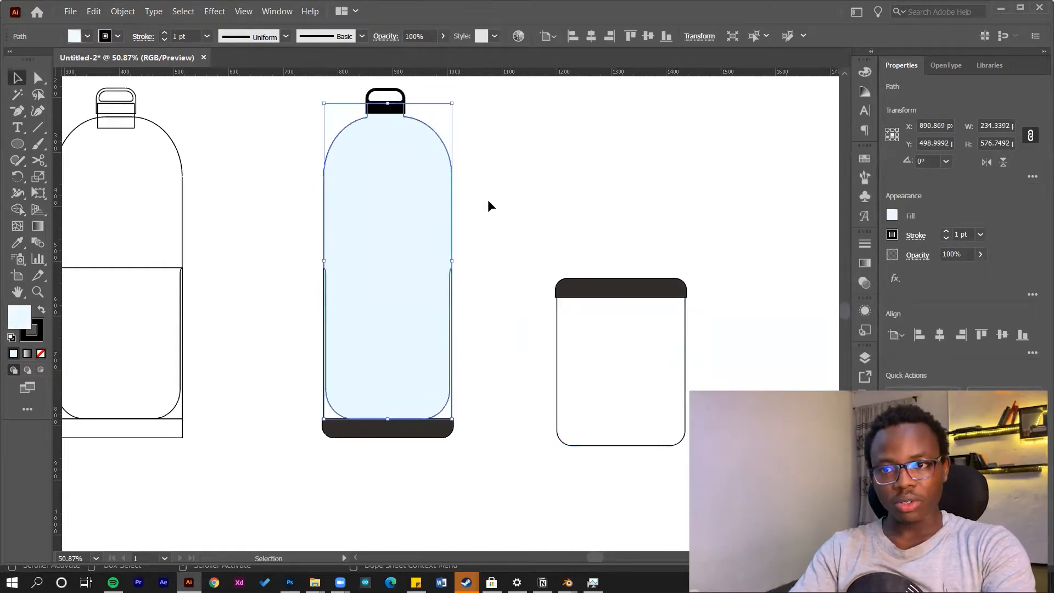
left_click(487, 205)
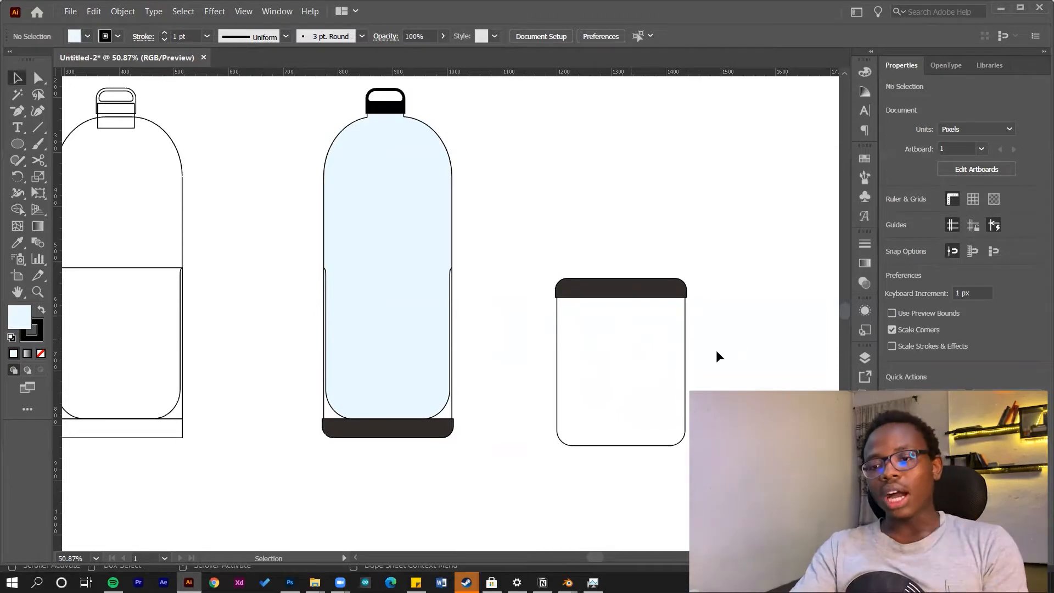
left_click_drag(514, 432, 511, 434)
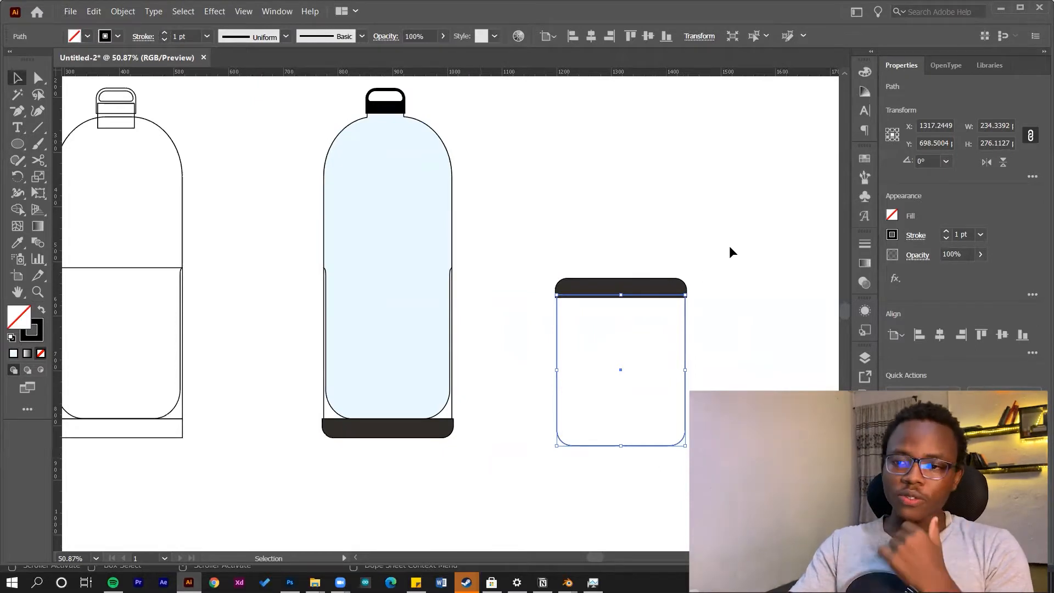
left_click(572, 336)
scroll(573, 334, "up", 1)
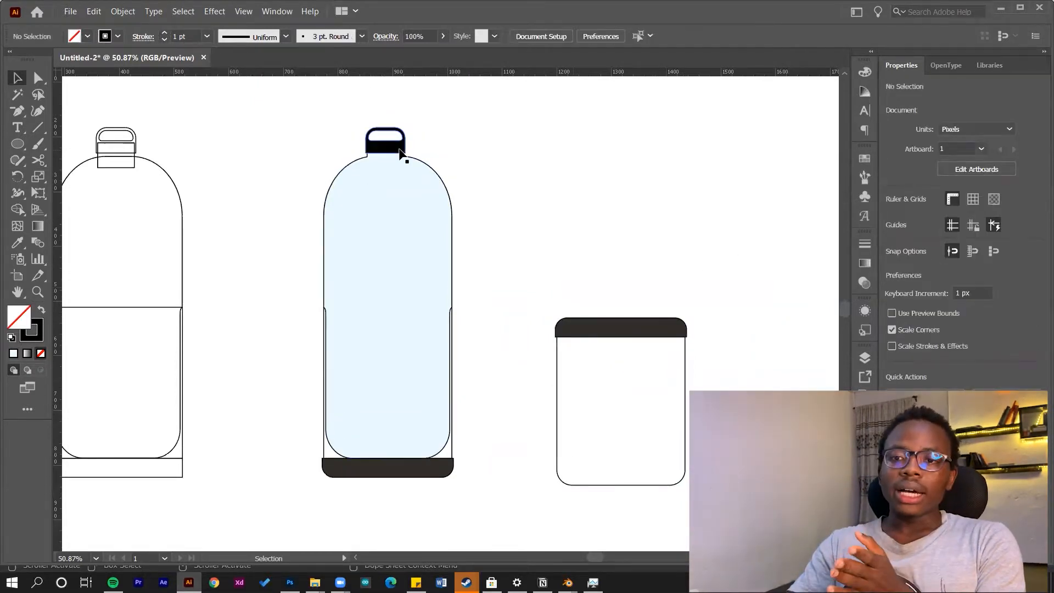
left_click(389, 137)
left_click(442, 134)
left_click(402, 137)
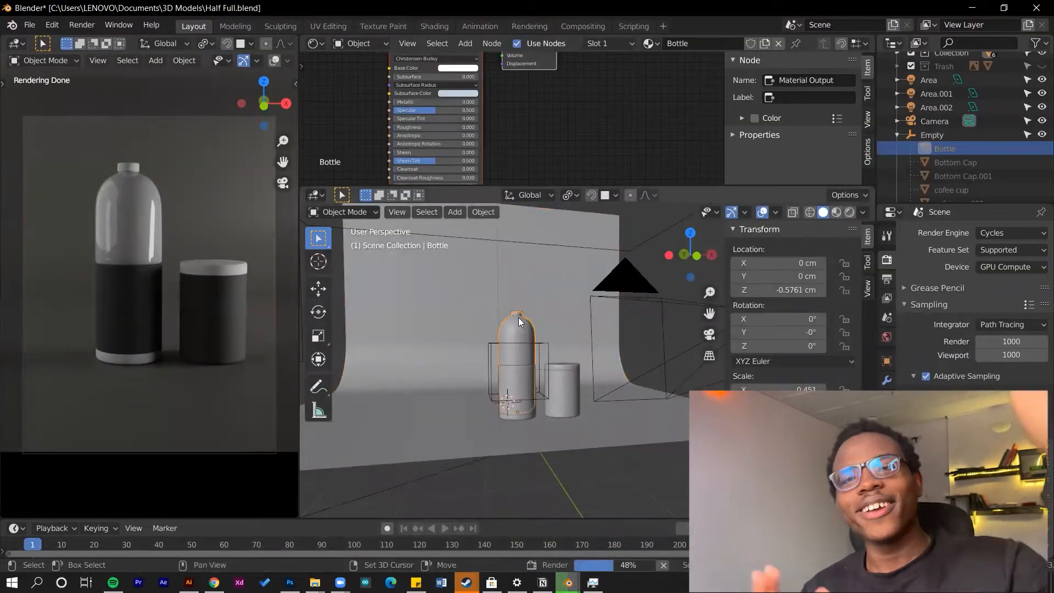
- In Blender, duplicate the bottle with its top cap and move the copy along X to about -10.09 cm, beside the original
left_click(518, 317, "shift")
key("shift+d")
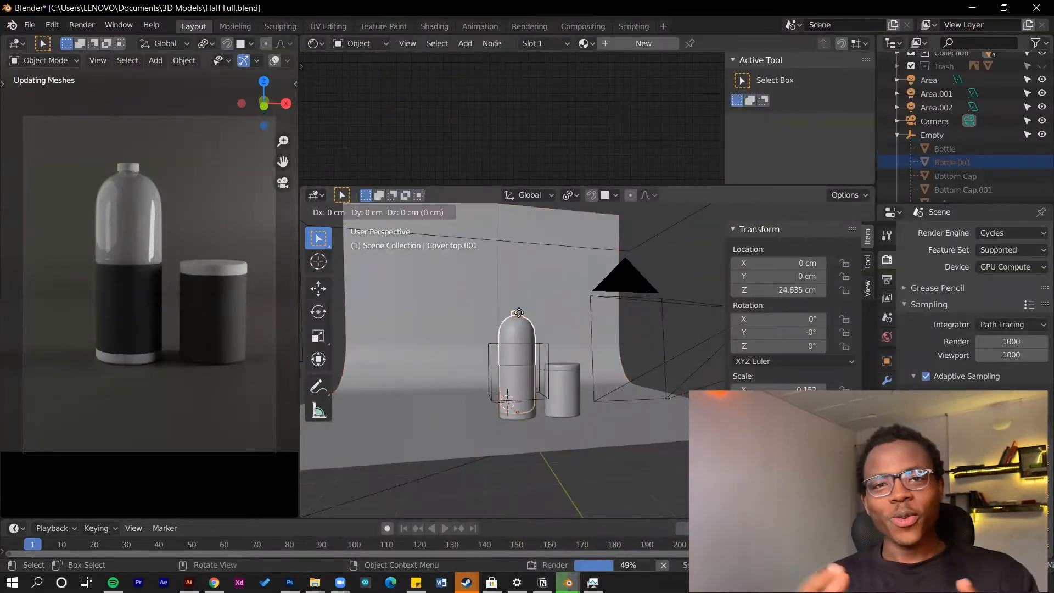
key("x")
left_click(478, 322)
key("g")
left_click(577, 335)
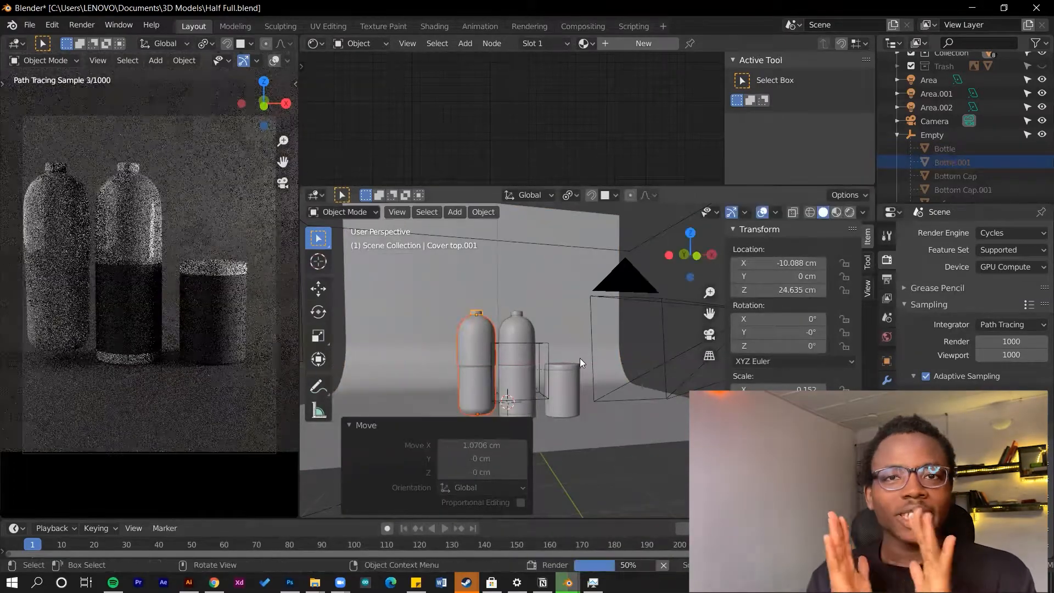
- Adjust the camera's location to X 1 cm and Z 22 cm
left_click(640, 285)
left_click(735, 263)
left_click(736, 263)
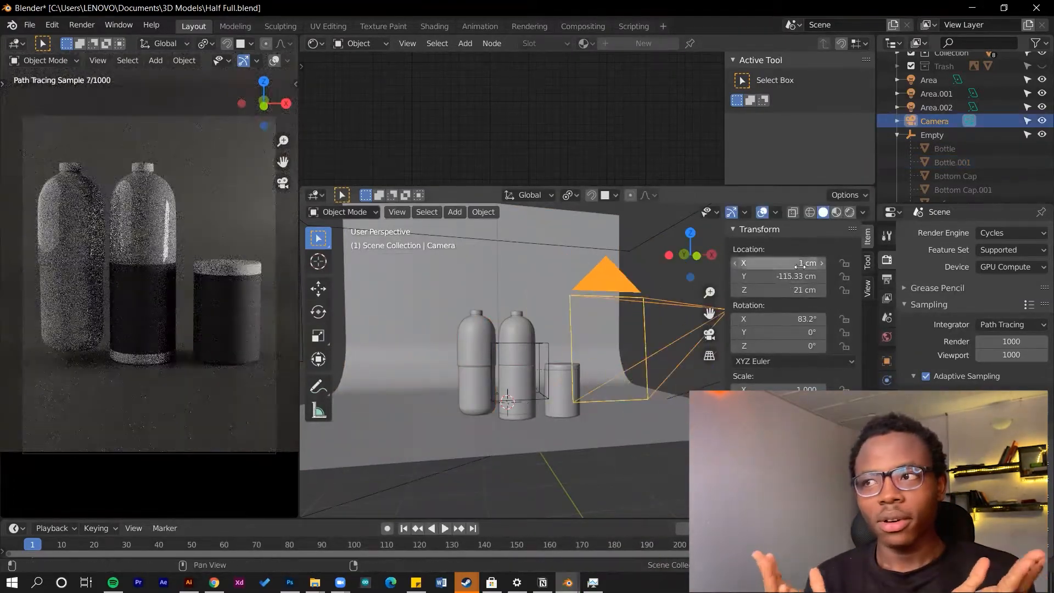
left_click(822, 291)
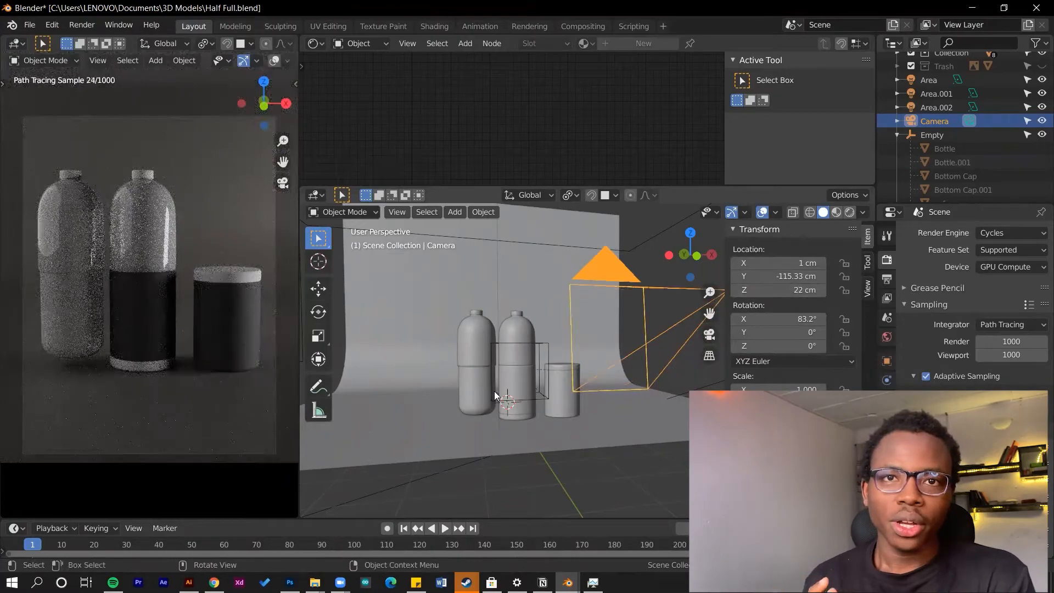
- Lower the duplicated bottle body about 1.44 cm along Z toward the floor
left_click(483, 405)
key("g")
key("z")
left_click(442, 438)
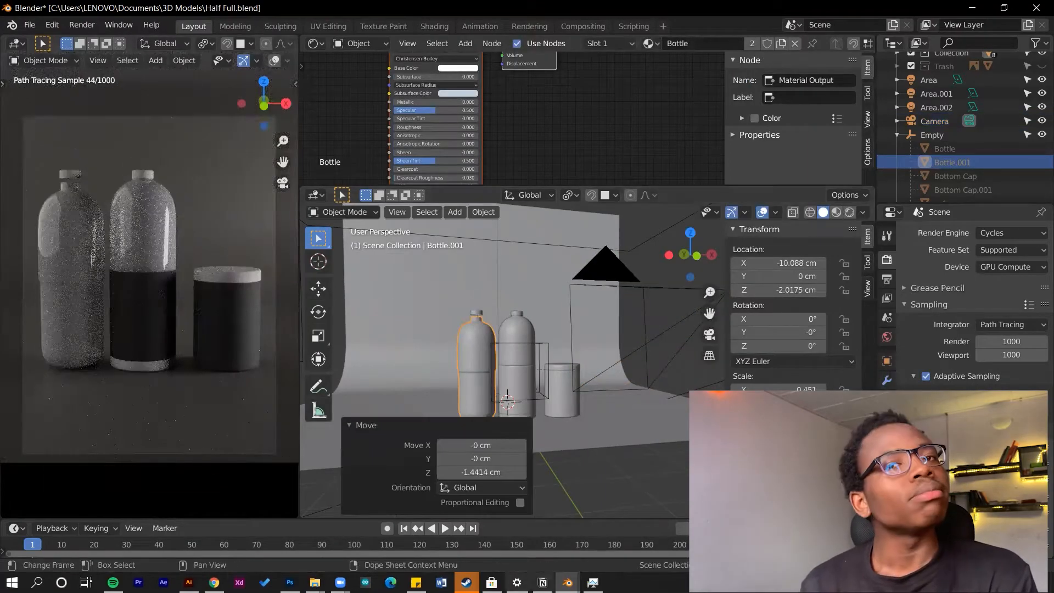
- Switch to the Blender Render window to view the render result in progress
mouse_move(567, 582)
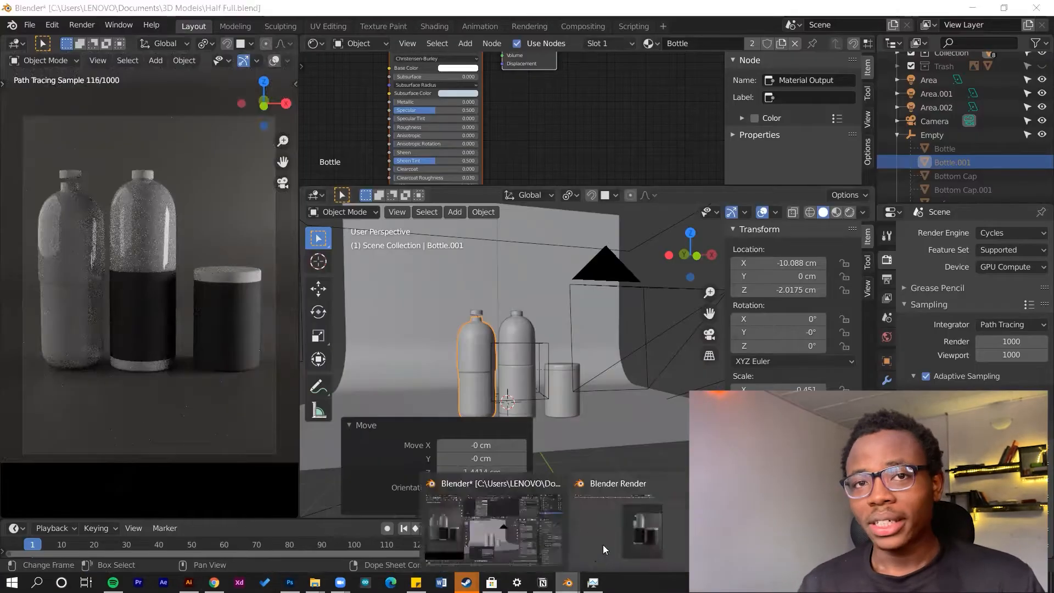
left_click(602, 544)
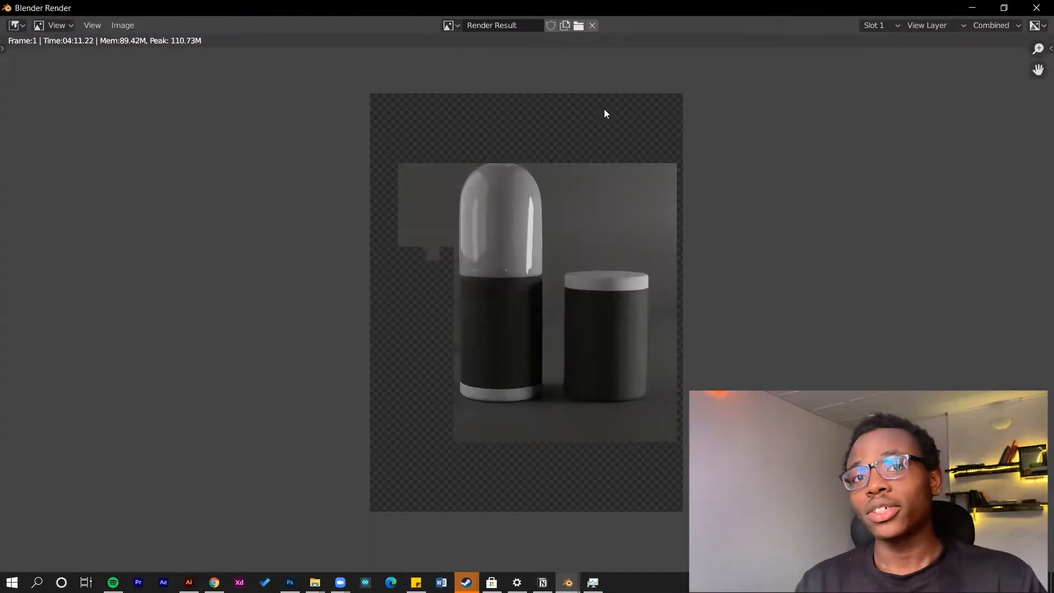
left_click(82, 25)
left_click(98, 41)
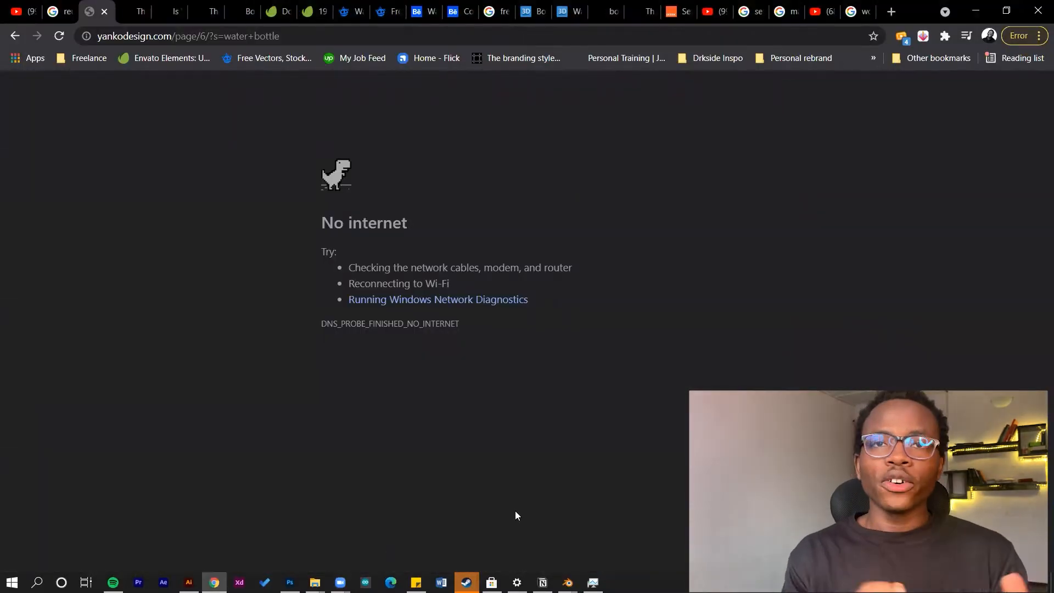
- Switch to the browser and look through Yanko Design's "water bottle" search results from page 6 to page 9
scroll(635, 275, "down", 15)
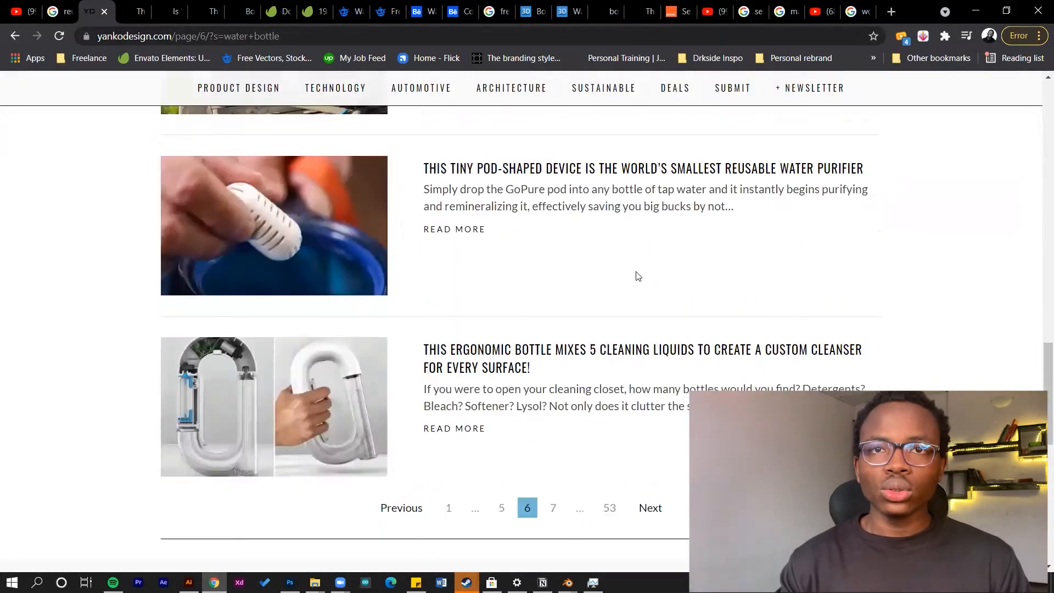
scroll(636, 275, "down", 2)
left_click(553, 414)
scroll(529, 282, "down", 15)
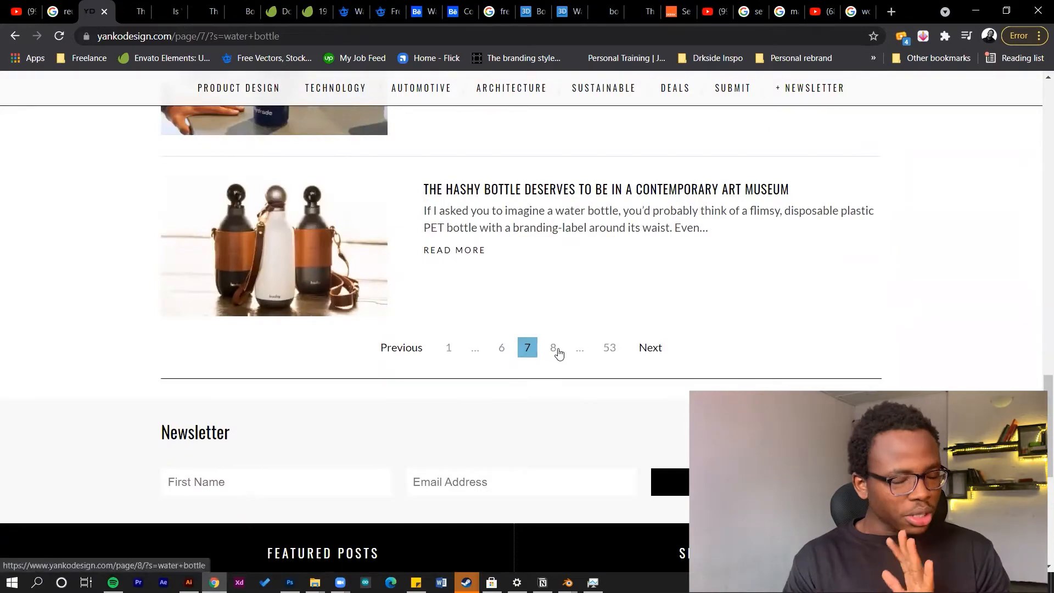
left_click(551, 348)
scroll(548, 353, "down", 10)
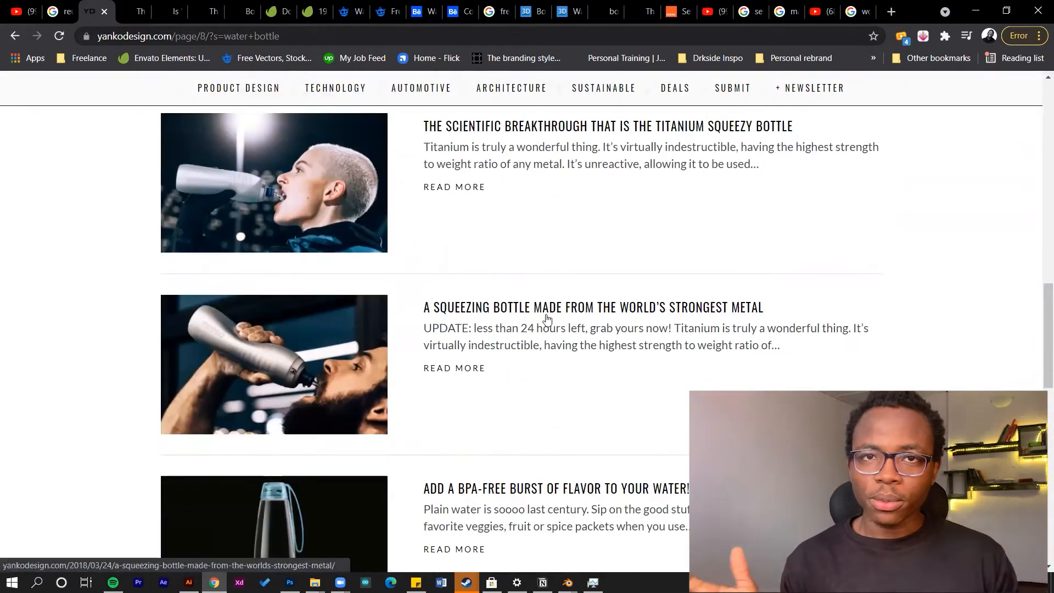
scroll(515, 381, "down", 5)
left_click(551, 513)
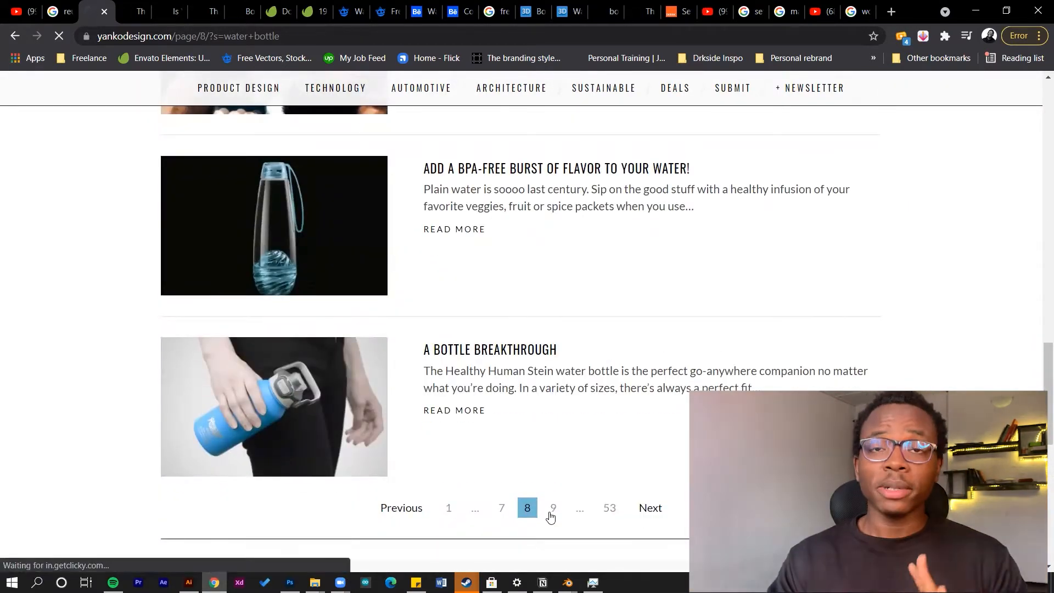
scroll(446, 381, "down", 15)
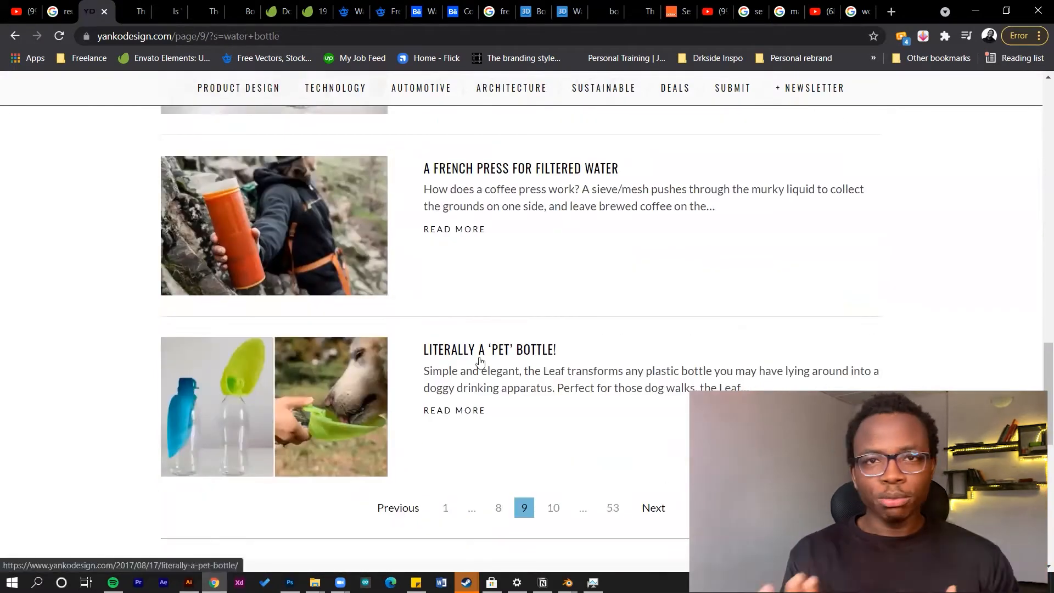
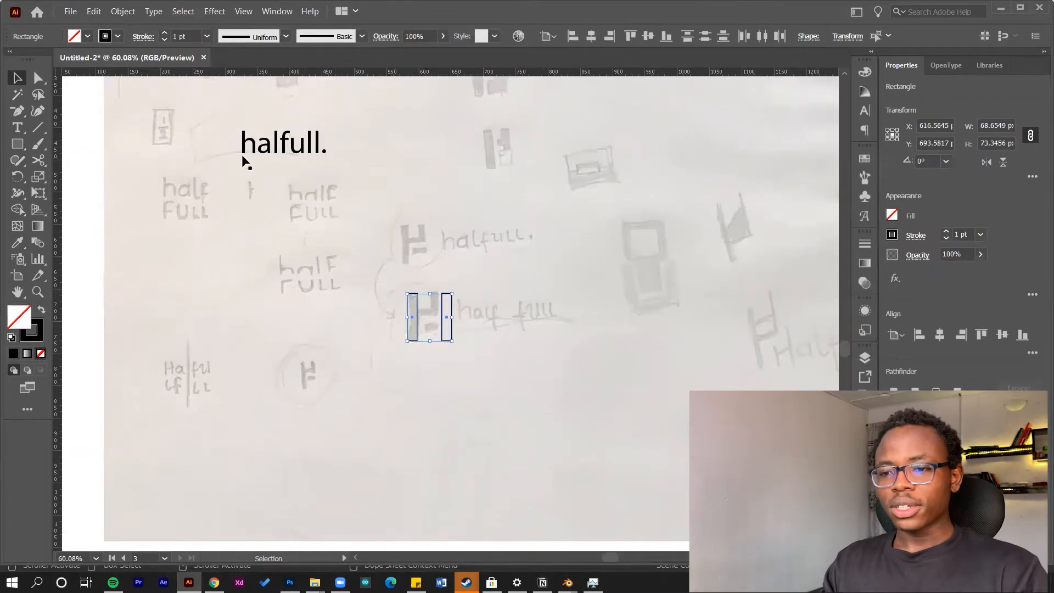
- In Illustrator, enlarge the "halfull." text above the logo sketches to about 72 pt
left_click_drag(252, 149, 365, 169)
key("v")
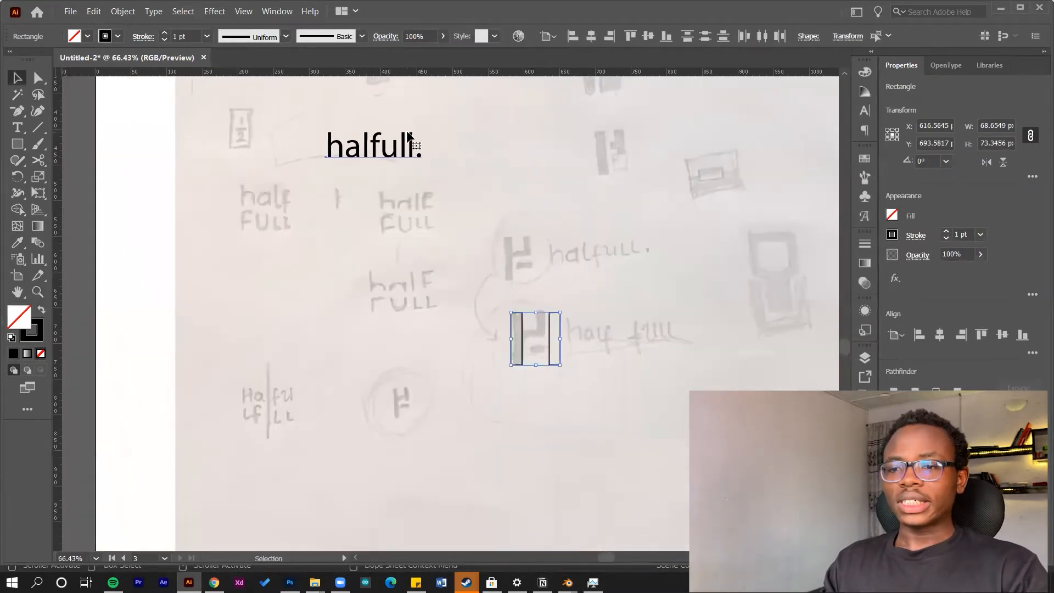
left_click(413, 146)
left_click_drag(328, 170, 278, 185)
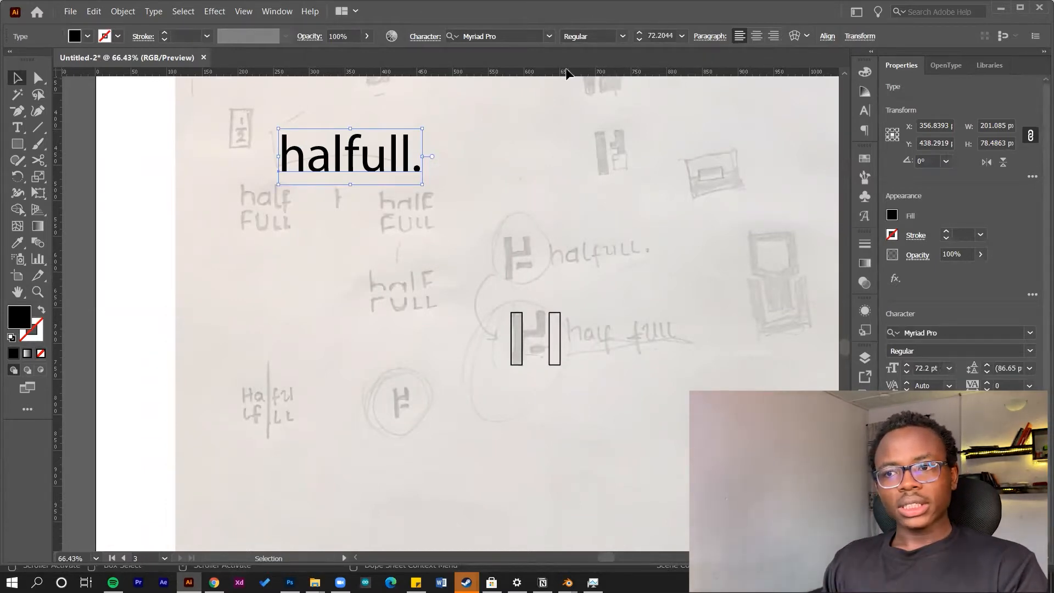
- Filter the available fonts for the "halfull." text to Sans Serif with low contrast
left_click(548, 37)
left_click(500, 55)
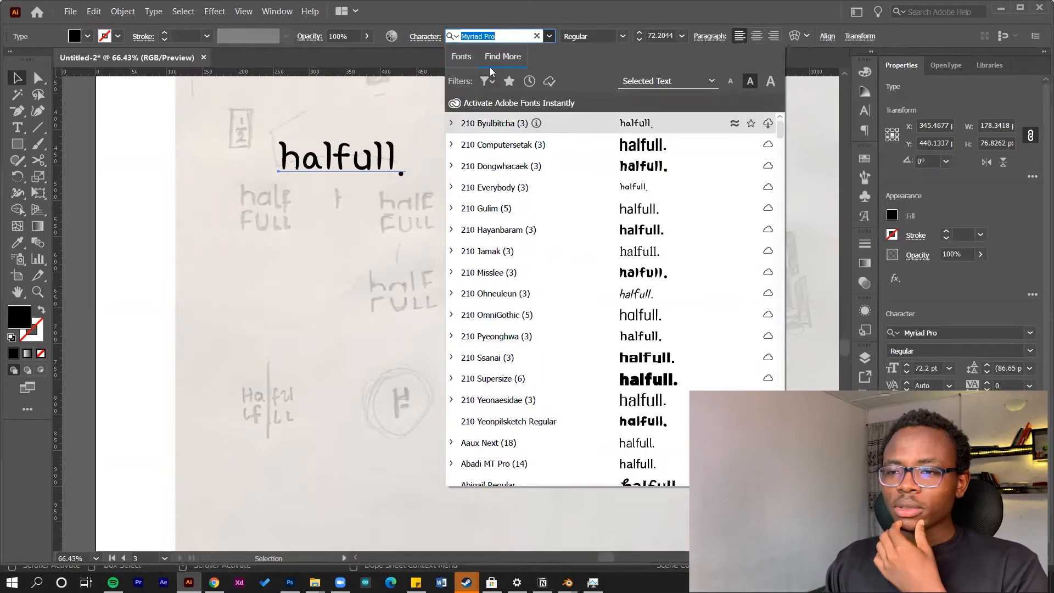
left_click(486, 81)
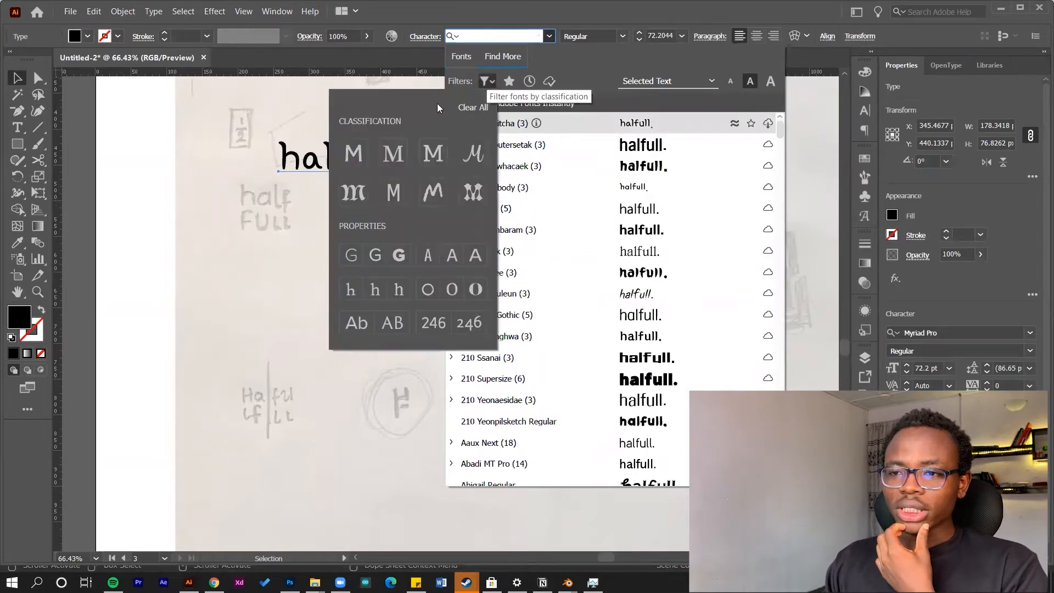
left_click(348, 159)
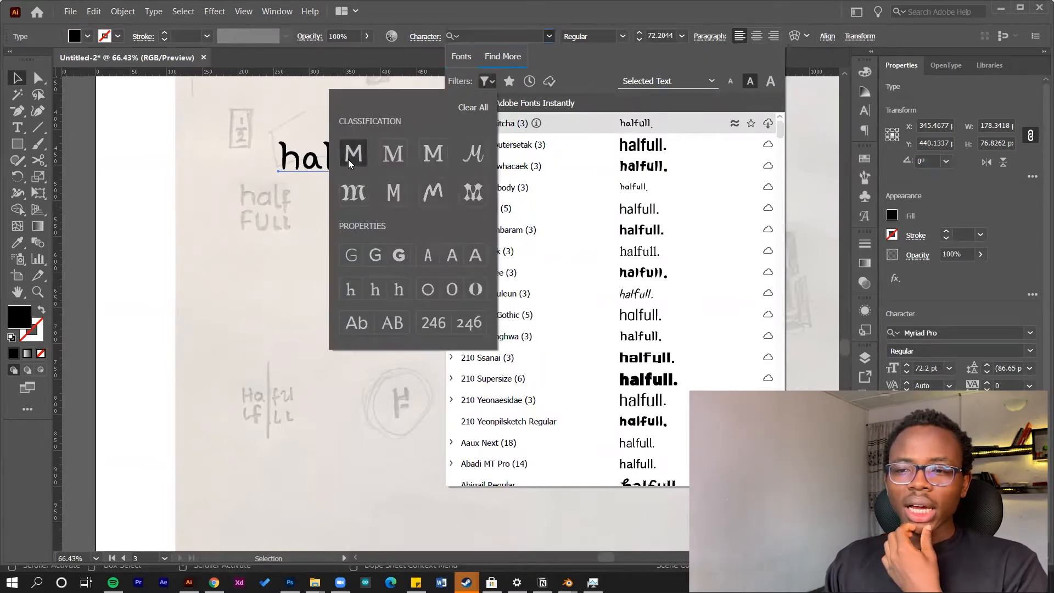
left_click(430, 295)
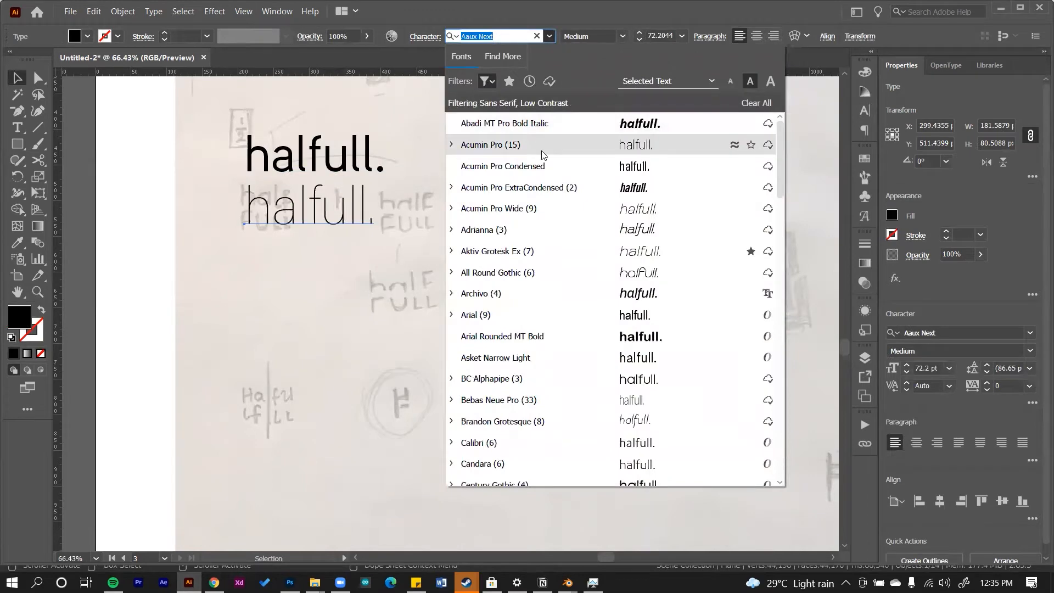
- Set the second "halfull." text to All Round Gothic Medium and duplicate it below
scroll(548, 220, "down", 1)
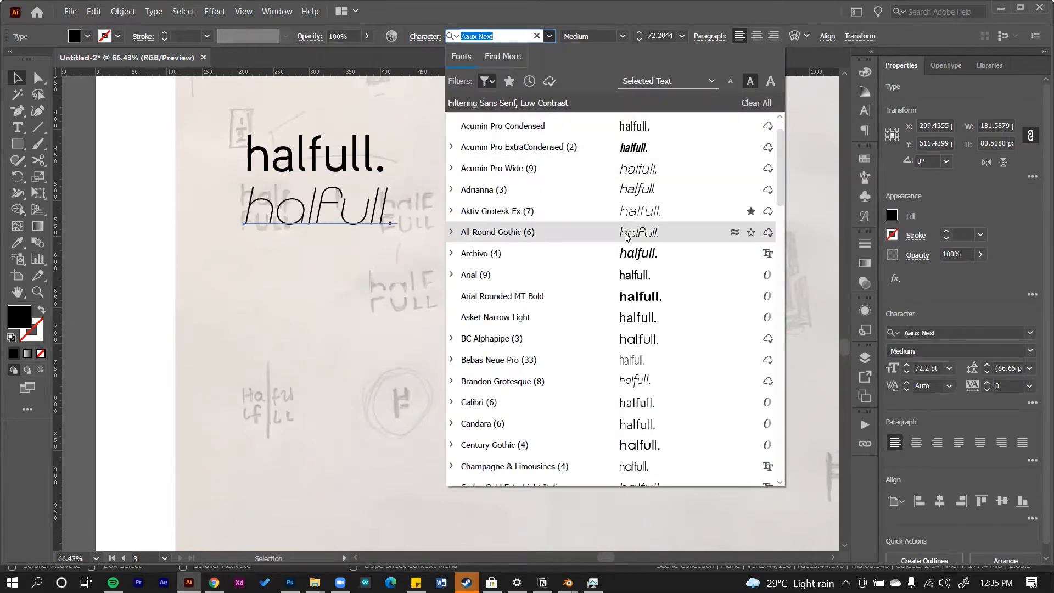
left_click(451, 232)
left_click(510, 296)
key("ctrl+d")
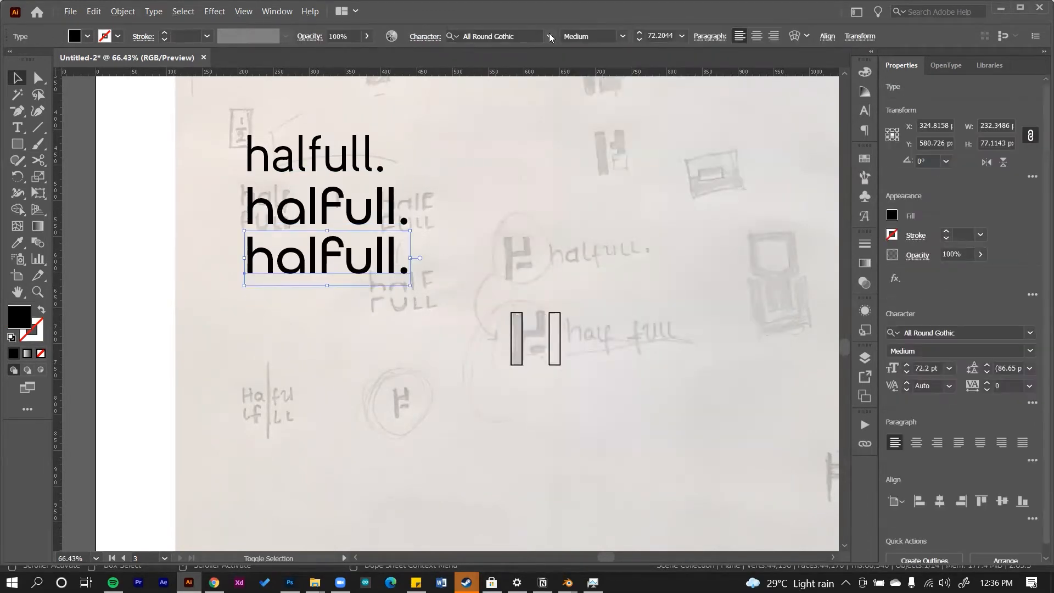
- Set the third "halfull." text to Product Sans Regular and duplicate it below as a fourth version
left_click(548, 35)
scroll(567, 127, "down", 5)
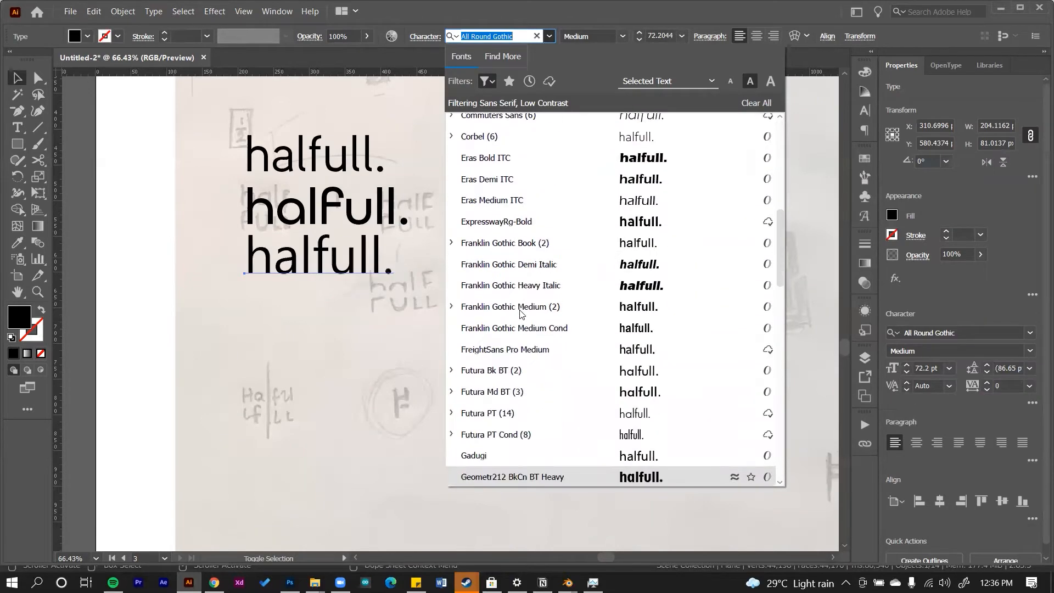
scroll(520, 313, "down", 8)
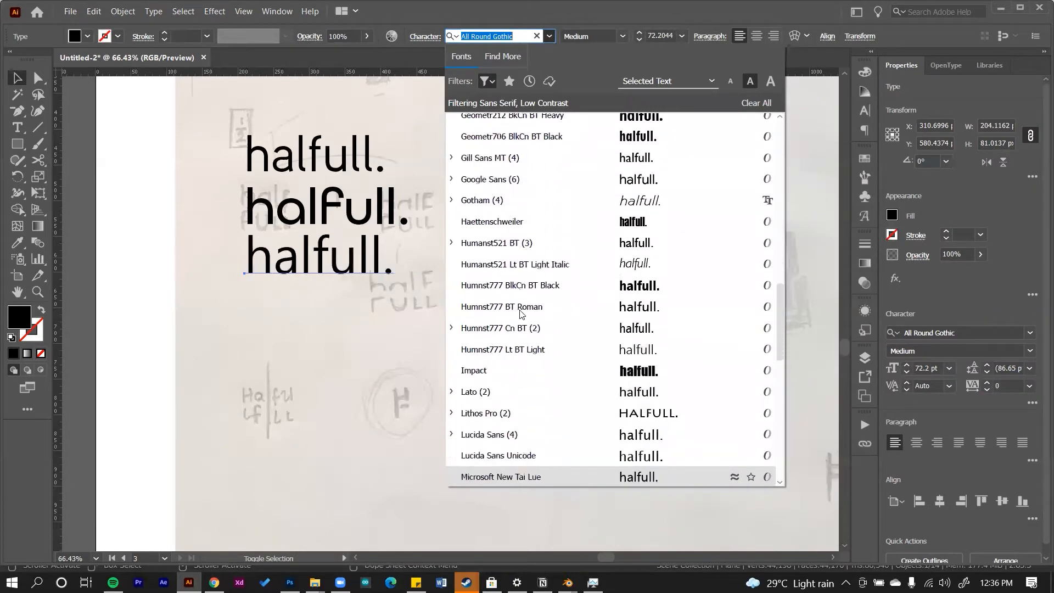
left_click(492, 477)
key("ctrl+d")
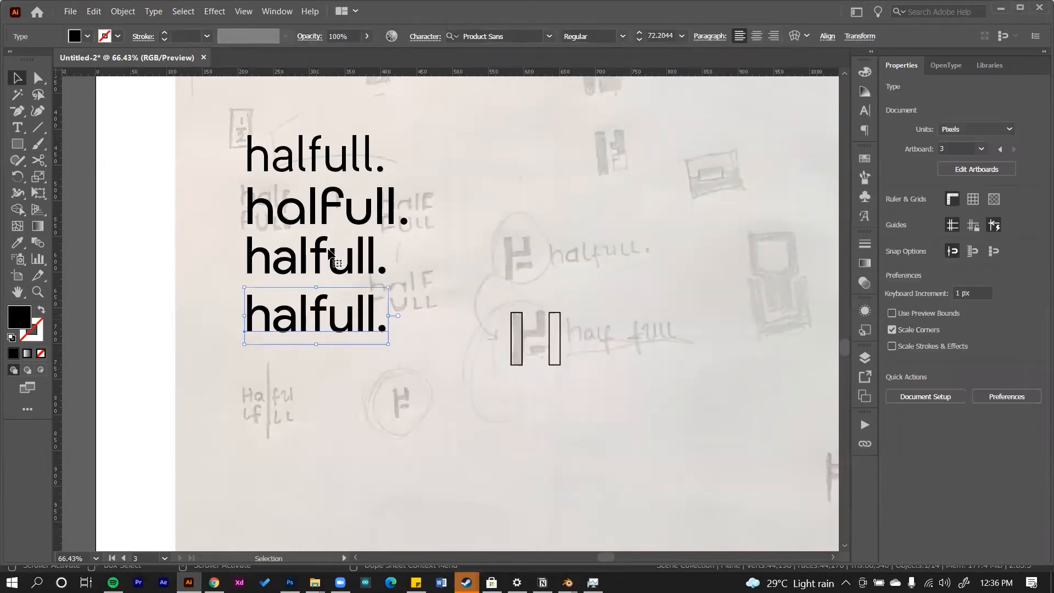
- Look through fonts for the fourth text, switch to the browser and open fonts.google.com in a new tab
left_click(549, 35)
scroll(500, 316, "down", 3)
key("alt+Tab")
left_click(890, 11)
type("fonts.google.com")
key("Return")
- Limit the Google Fonts categories to Sans Serif only
left_click(81, 197)
left_click(59, 226)
left_click(59, 270)
left_click(59, 291)
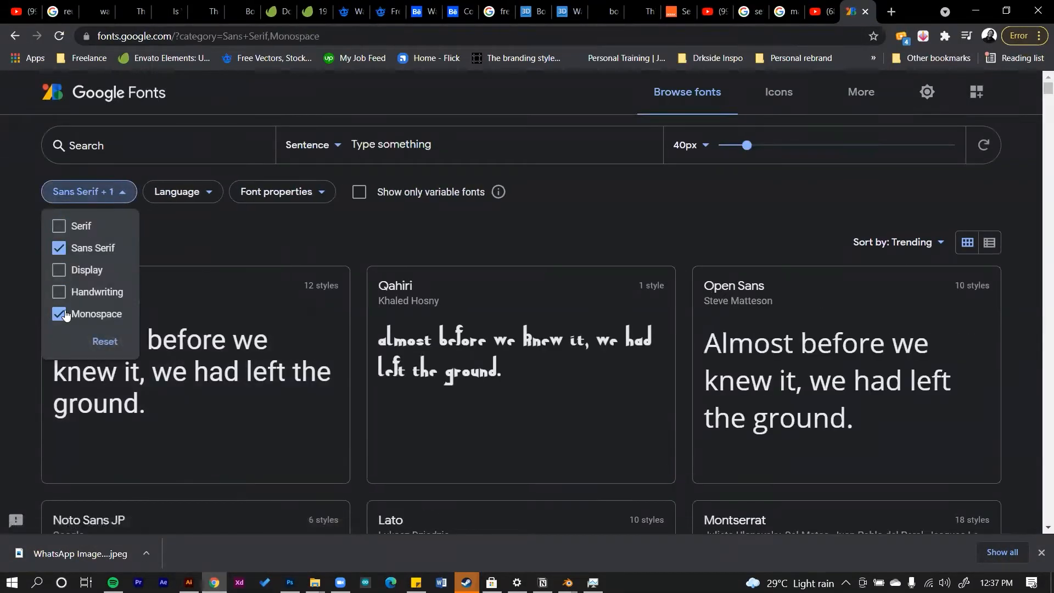
left_click(63, 313)
left_click(558, 194)
left_click(77, 196)
left_click(190, 258)
- Set the custom preview text for all fonts to "Halfull halfull"
left_click(451, 152)
type("Halfull halffull")
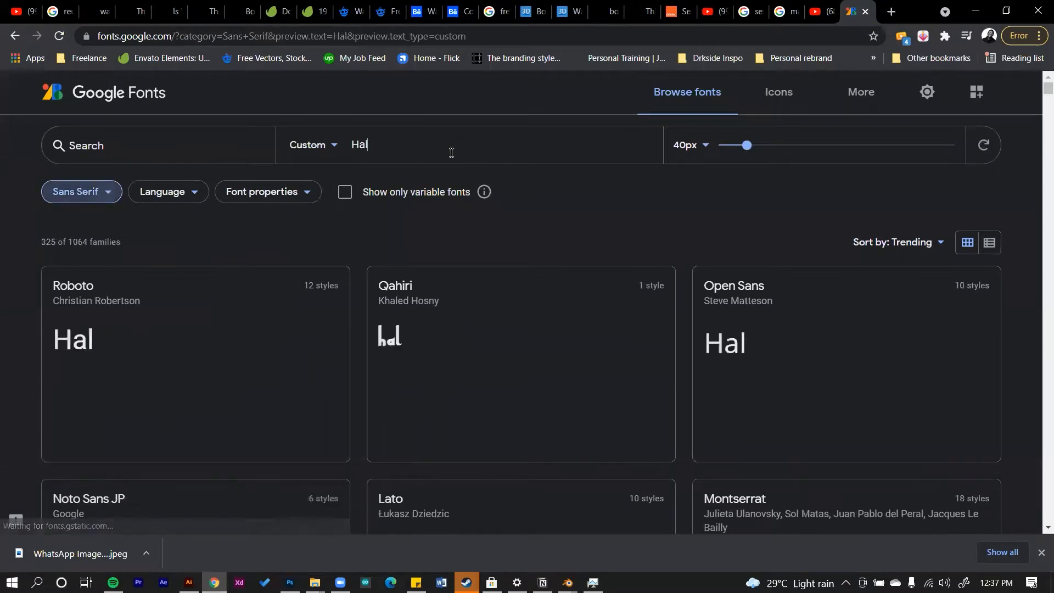
key("Left")
key("Left")
key("Left")
key("BackSpace")
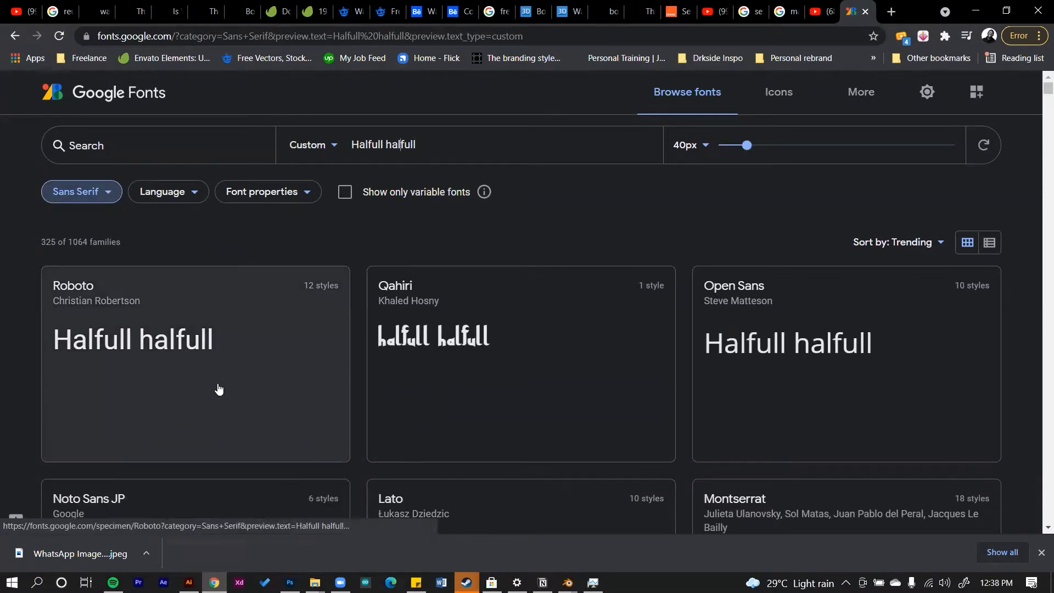
- Browse to Poppins, switch to Illustrator and set the fourth "halfull." text to that font
scroll(412, 374, "down", 5)
scroll(811, 312, "down", 5)
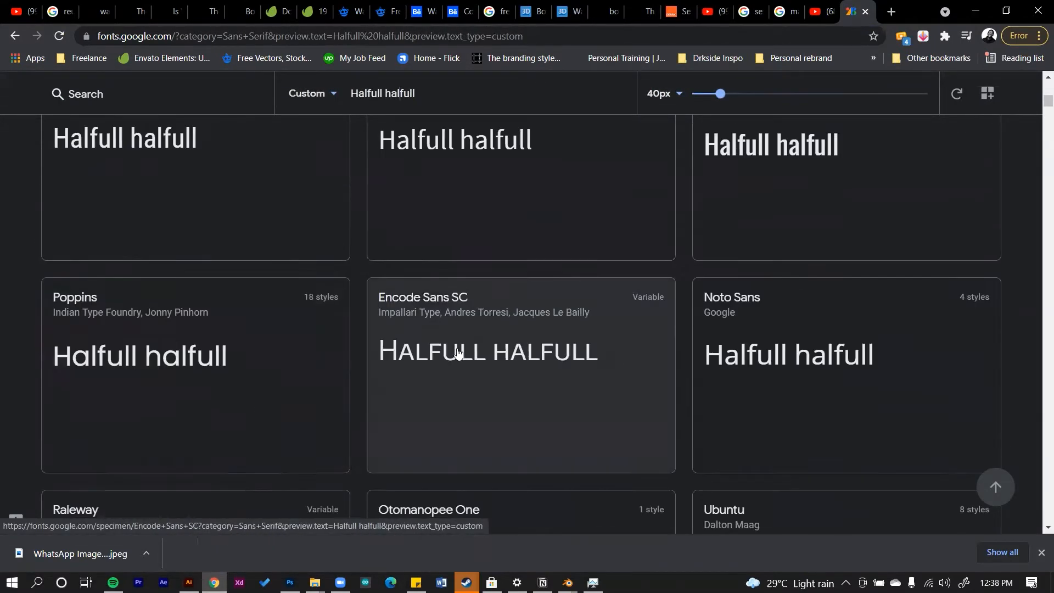
left_click(188, 582)
left_click(747, 103)
type("popp")
left_click(530, 104)
left_click(571, 290)
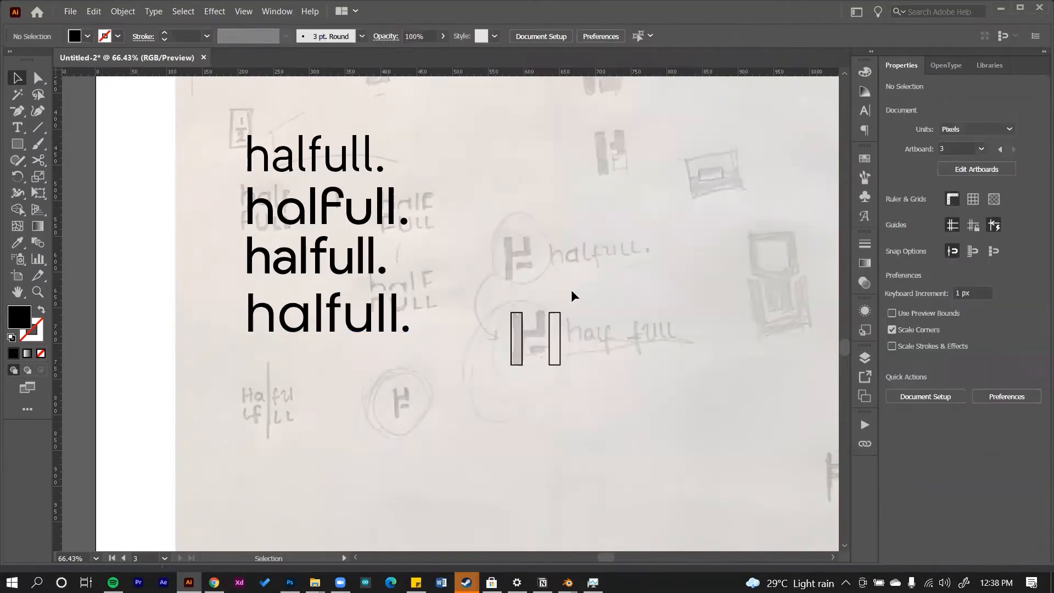
- Return to Google Fonts in the browser and open the Lexend and Work Sans families in new tabs
left_click(1000, 9)
scroll(577, 216, "down", 12)
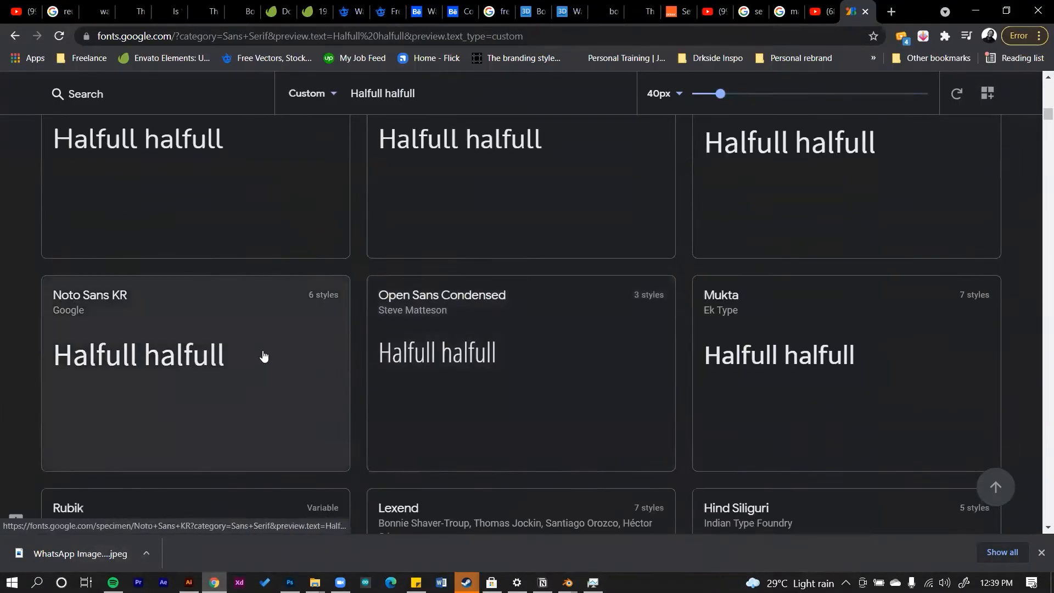
scroll(263, 356, "down", 5)
middle_click(494, 274)
scroll(200, 353, "down", 3)
middle_click(189, 313)
scroll(660, 315, "down", 1)
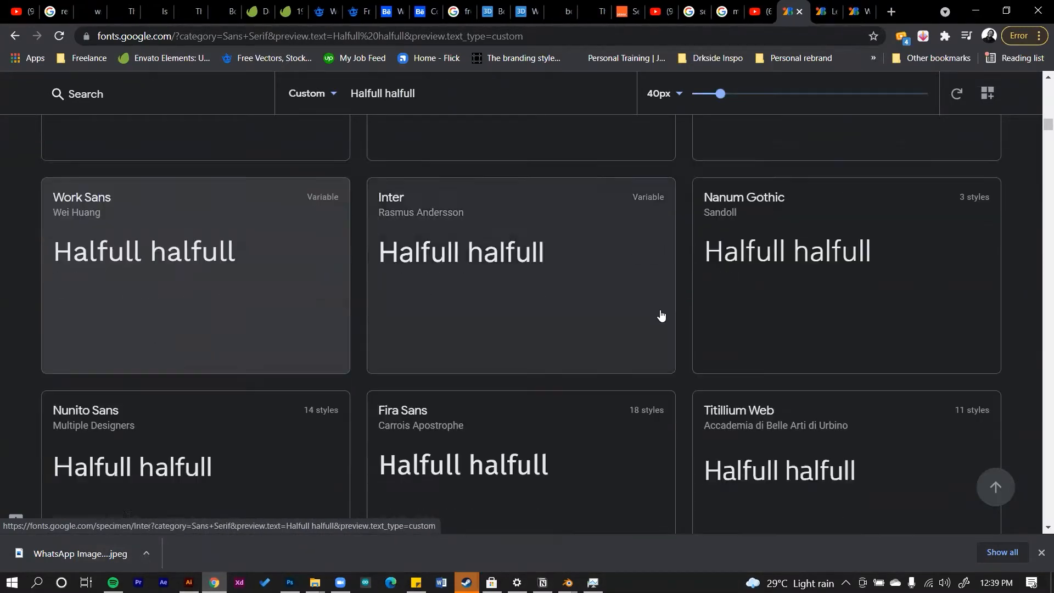
- Open another sans-serif family further down the list and examine its styles
scroll(548, 329, "down", 6)
left_click(247, 285)
scroll(471, 256, "down", 5)
scroll(606, 264, "up", 6)
- In Illustrator, duplicate the lowest "halfull." text below itself and give the copy a font found by searching "qui"
left_click(214, 582)
left_click_drag(352, 348, 353, 405)
left_click(496, 36)
type("qui")
left_click(549, 168)
scroll(275, 384, "up", 1)
double_click(270, 368)
left_click_drag(270, 368, 243, 368)
key("Escape")
- Switch to the browser, compare the Lexend styles with the preview text and download the Lexend family
key("alt+Tab")
left_click(796, 8)
scroll(606, 333, "down", 6)
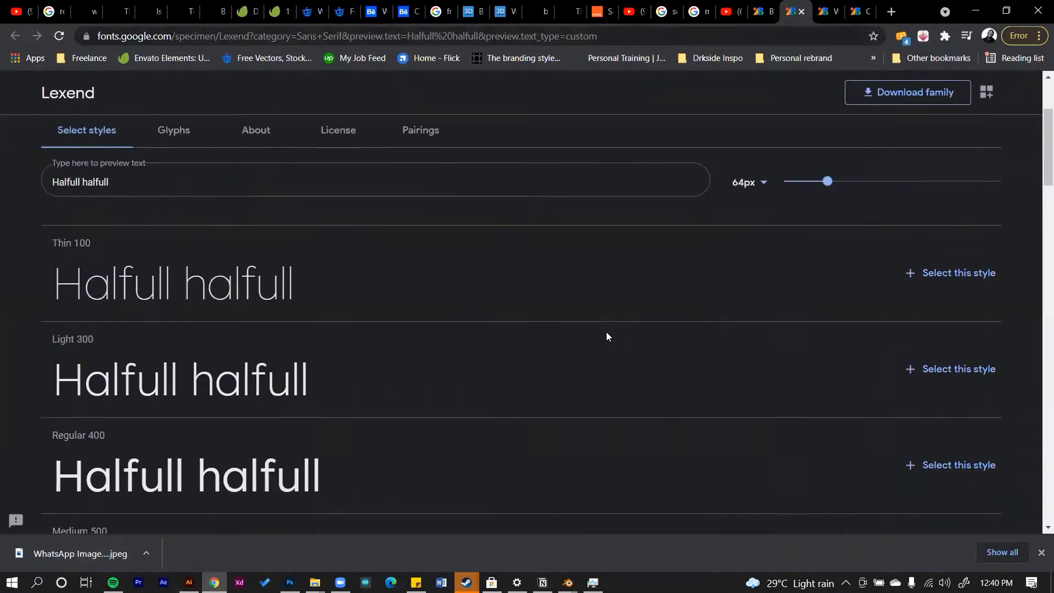
scroll(606, 332, "up", 6)
scroll(433, 372, "down", 6)
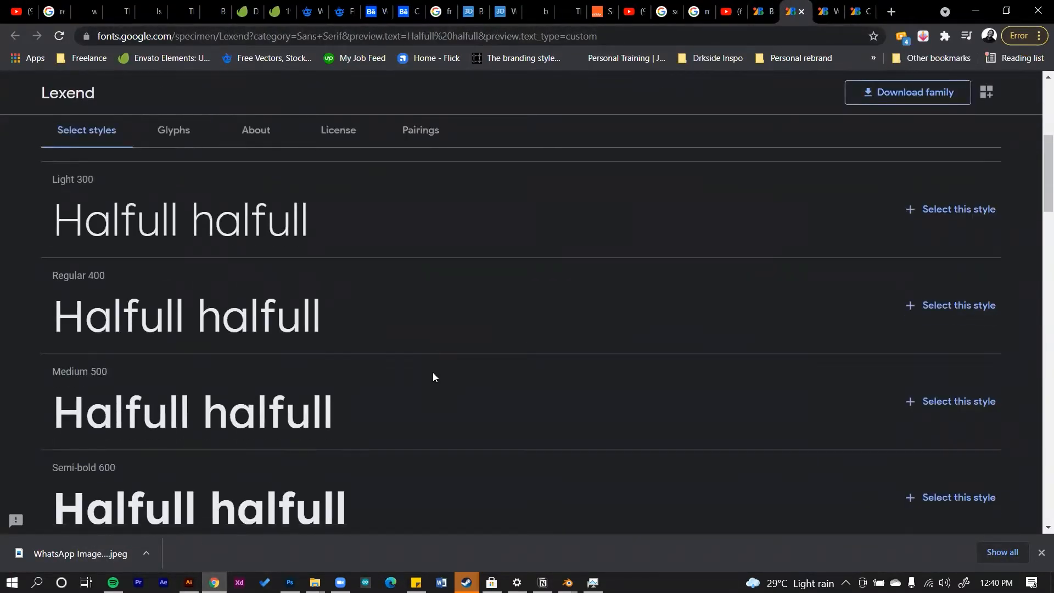
scroll(501, 313, "up", 6)
left_click(923, 165)
- Open the Oxygen family from the font list in a new tab, review its styles and return to the list
left_click(762, 11)
scroll(598, 382, "down", 5)
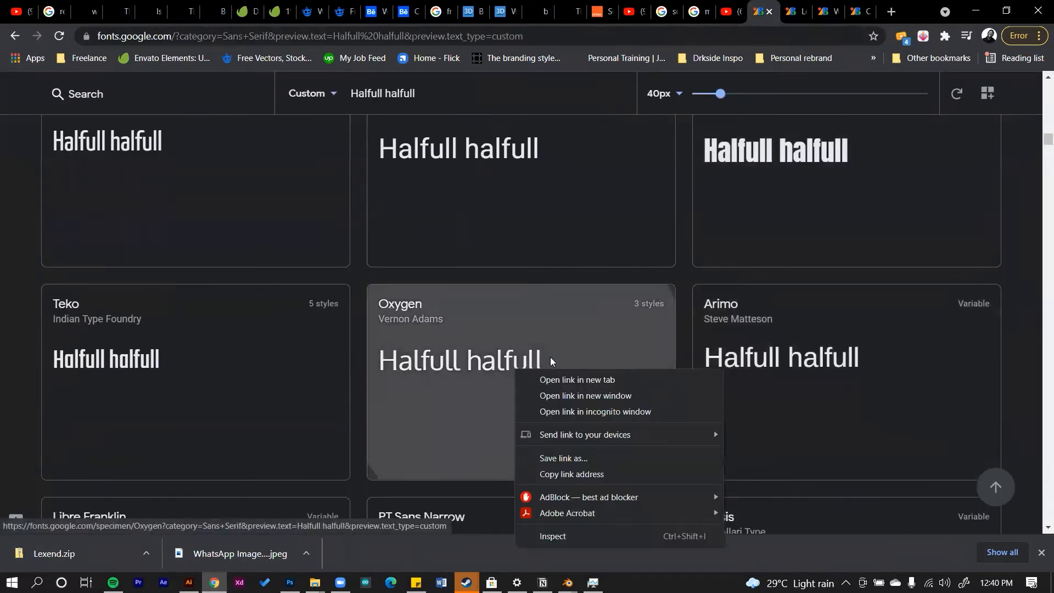
middle_click(515, 372)
left_click(765, 11)
scroll(576, 351, "down", 3)
left_click(735, 11)
- Browse further sans-serif families in the list and examine the styles of the candidates opened in other tabs
scroll(659, 346, "down", 20)
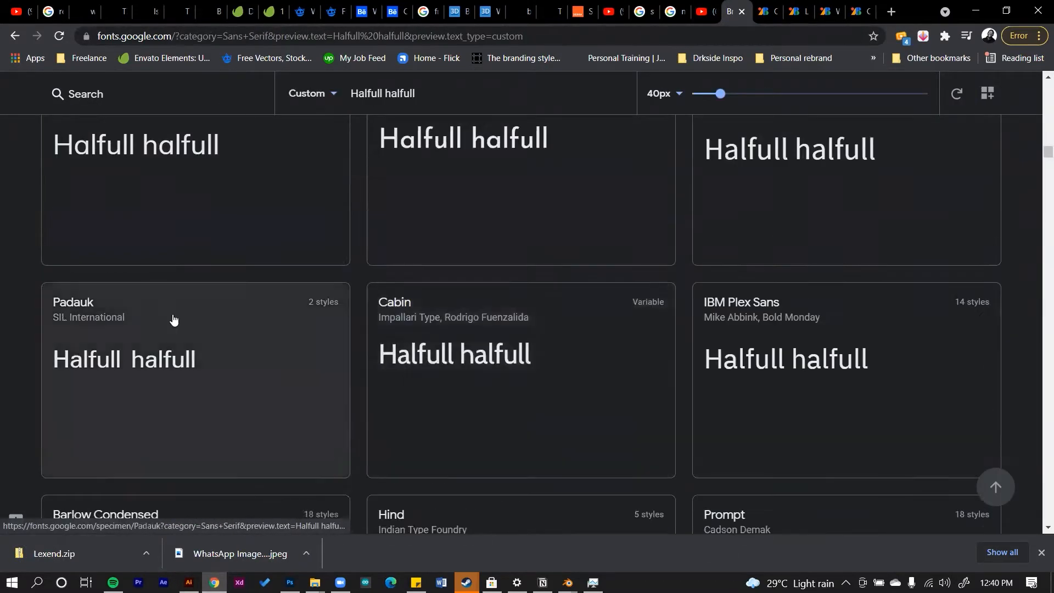
scroll(487, 393, "down", 5)
left_click(527, 395)
scroll(360, 410, "down", 6)
key("alt+Left")
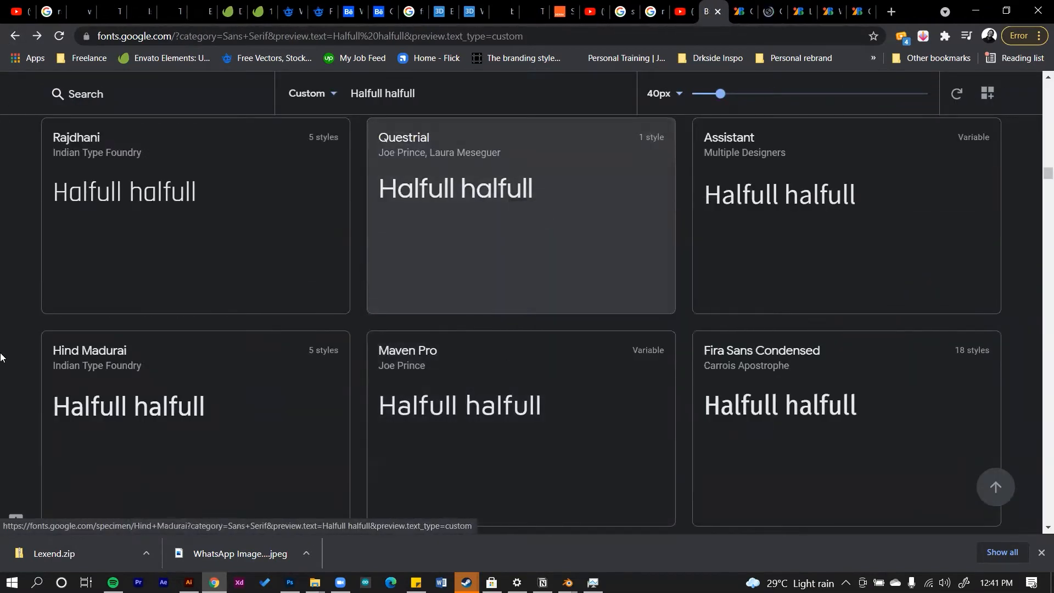
scroll(505, 353, "down", 6)
left_click(742, 11)
left_click(771, 11)
scroll(381, 360, "down", 3)
scroll(371, 377, "up", 3)
- Return to the font list, continue through the sans-serif families and open the Sen family in a new tab
left_click(686, 11)
scroll(573, 329, "down", 12)
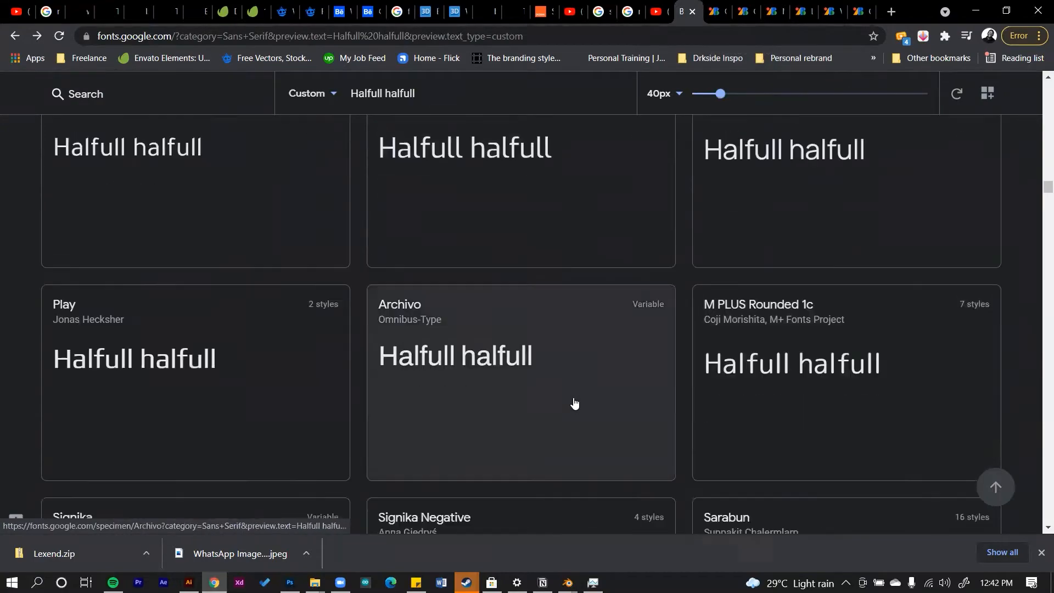
scroll(597, 388, "down", 20)
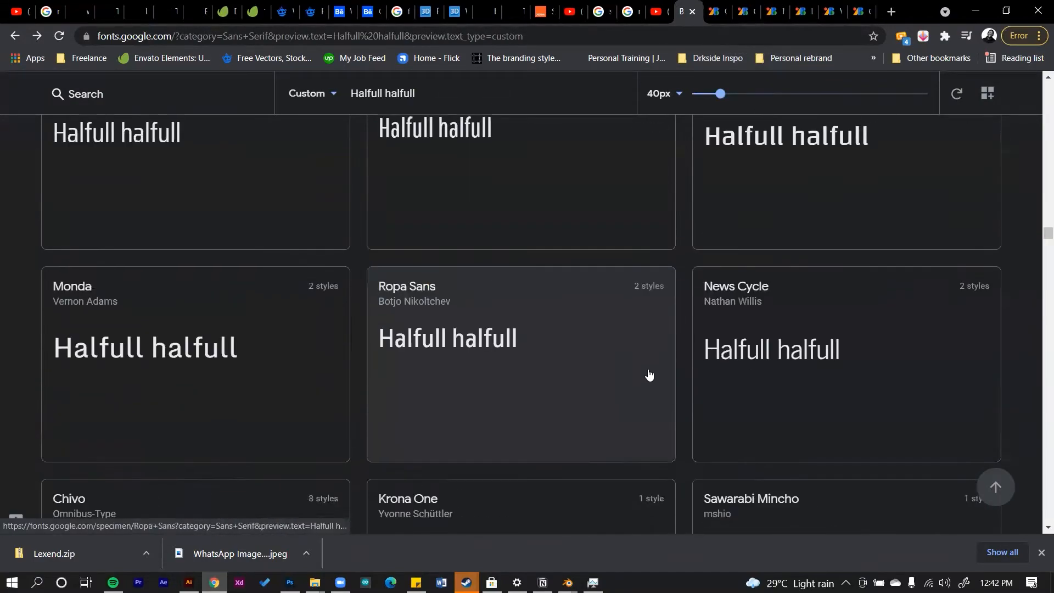
scroll(649, 375, "down", 10)
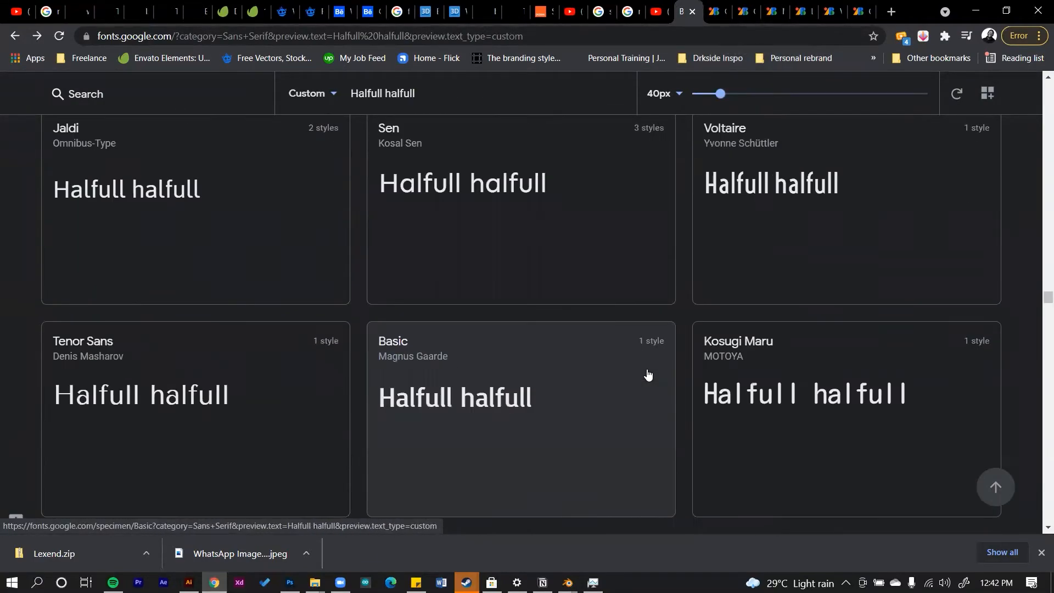
left_click(647, 352)
scroll(207, 329, "down", 3)
- Test the uppercase word HALFULL in Sen's preview text, restore the preview to "Halfull halfull" and review the styles
left_click(159, 181)
type("HALFULL")
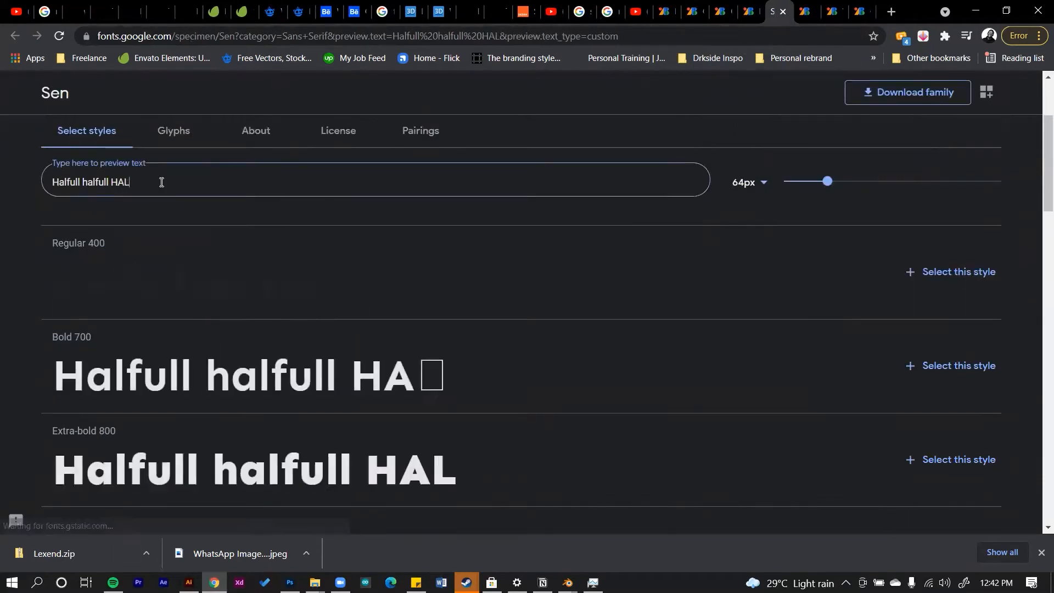
key("BackSpace")
key("BackSpace")
key("BackSpace")
key("BackSpace")
key("BackSpace")
key("BackSpace")
key("BackSpace")
scroll(631, 299, "down", 3)
scroll(642, 299, "up", 6)
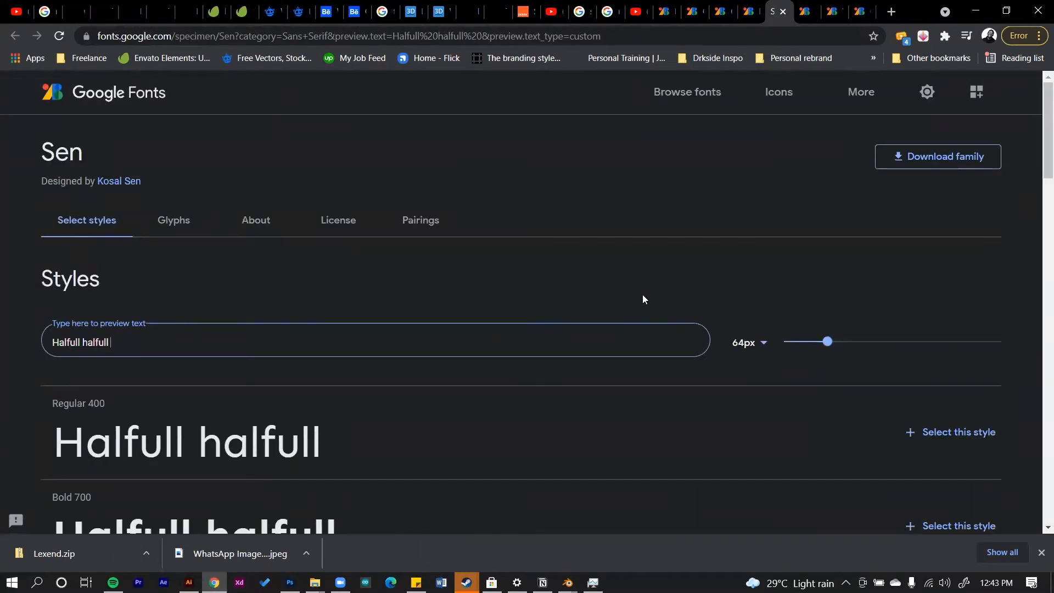
- Download the Sen family and open the Convergence family from the font list in a new tab
left_click(901, 160)
scroll(543, 355, "down", 20)
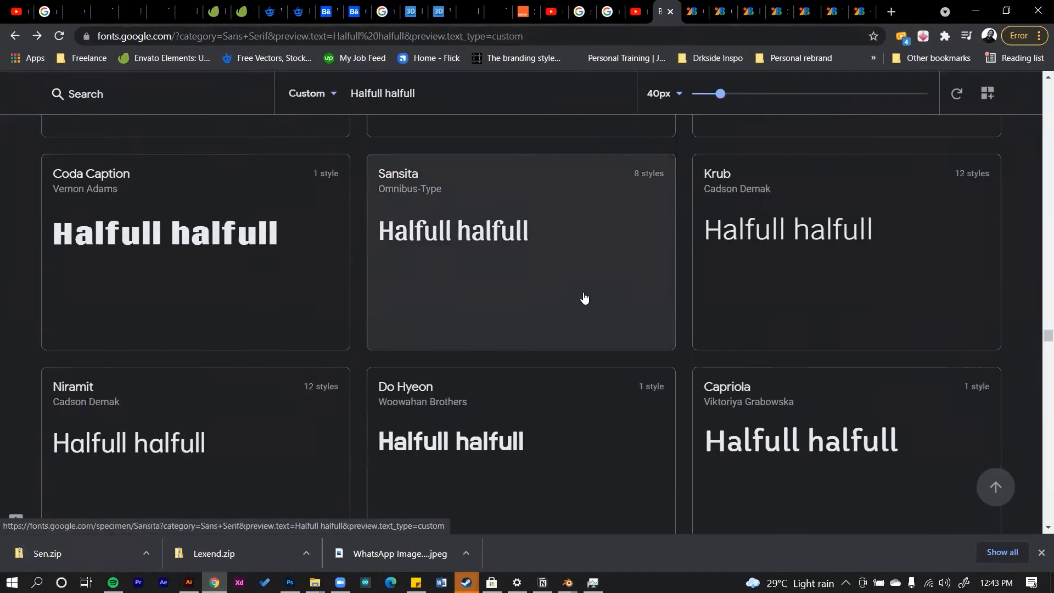
scroll(584, 298, "down", 20)
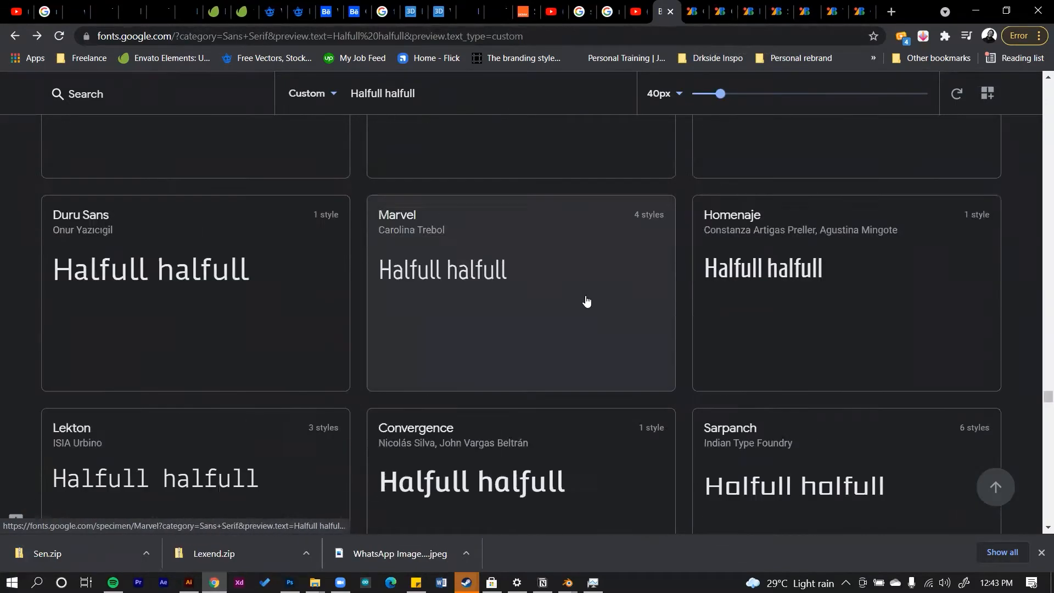
left_click(501, 371)
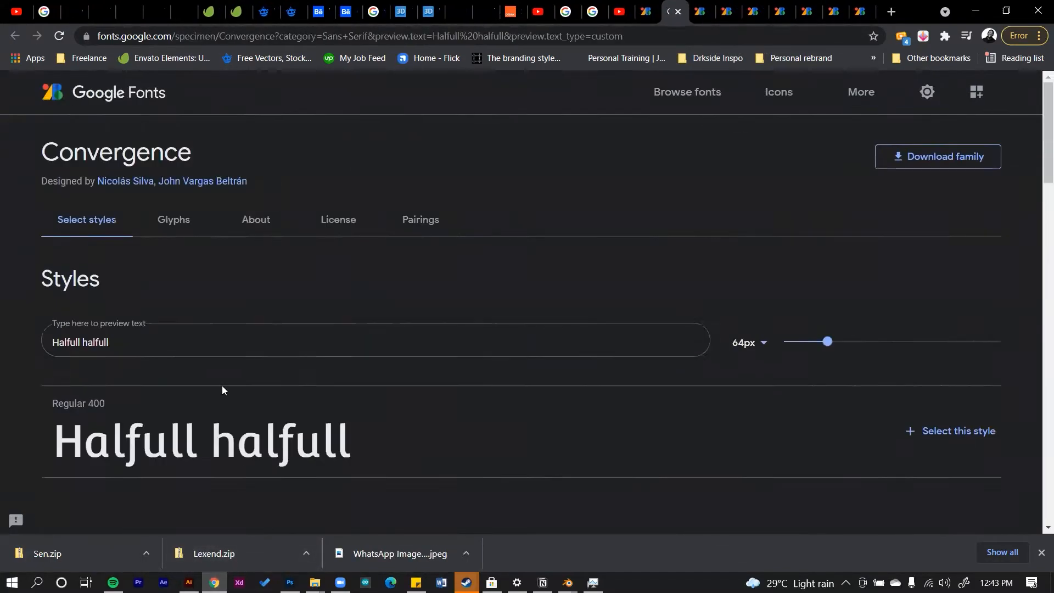
- Review Convergence's styles and details, and download the family
scroll(223, 387, "down", 10)
scroll(306, 395, "down", 8)
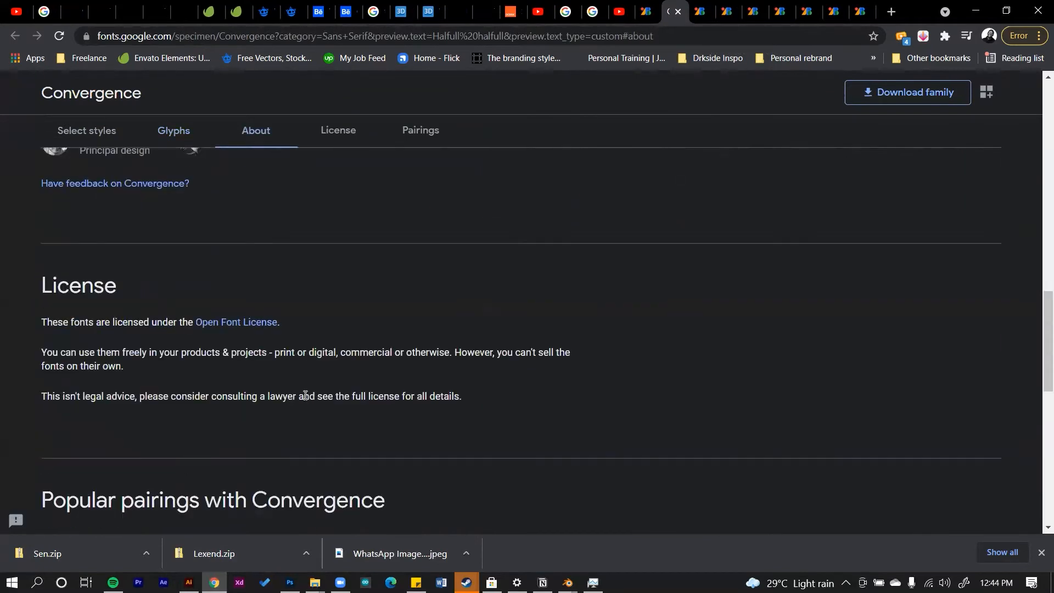
scroll(247, 348, "up", 20)
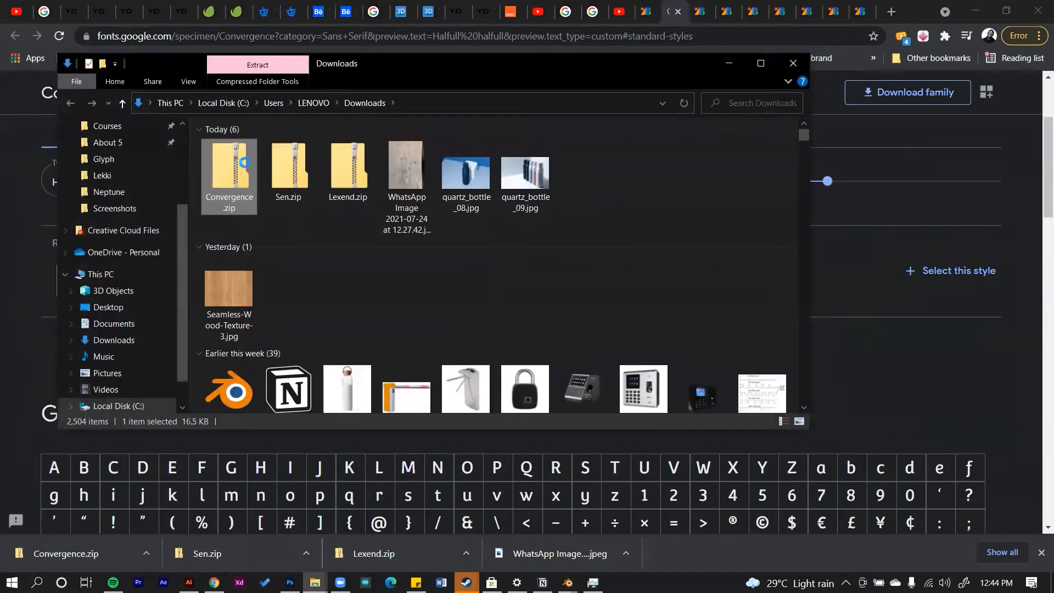
- Extract Convergence.zip in the Downloads folder and install Convergence-Regular.ttf
right_click(242, 158)
left_click(284, 217)
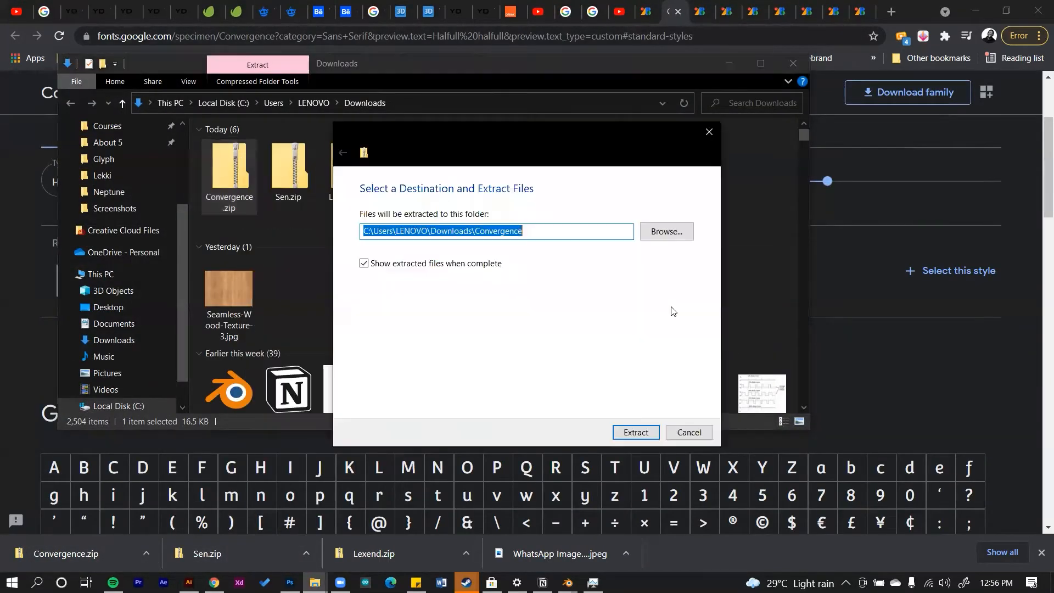
left_click(635, 432)
left_click(314, 159)
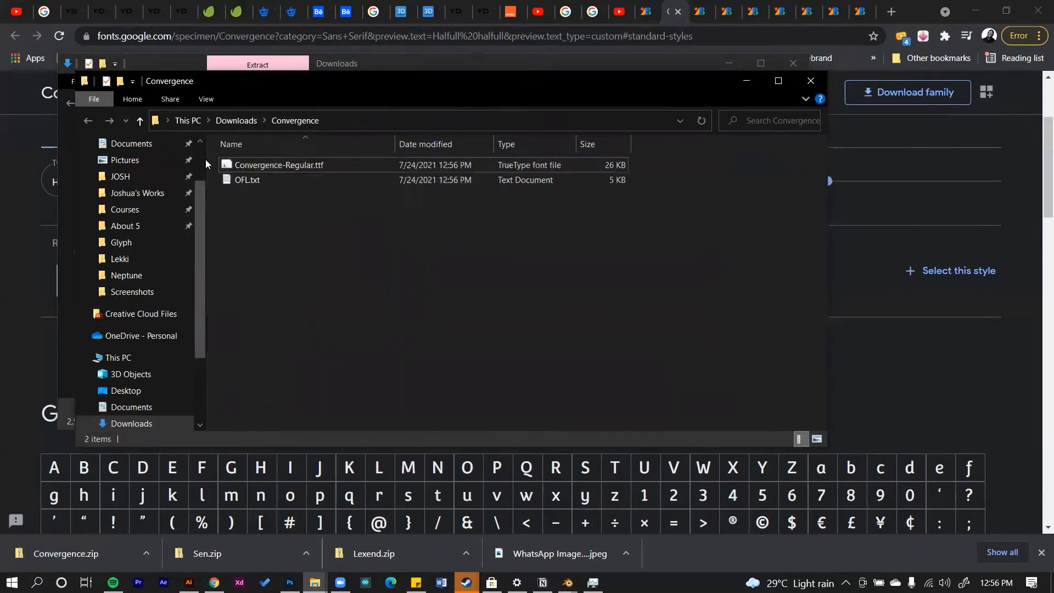
right_click(314, 163)
left_click(351, 217)
left_click(758, 82)
- Extract Sen.zip into its own Downloads folder and install the Sen font files
right_click(288, 164)
left_click(334, 226)
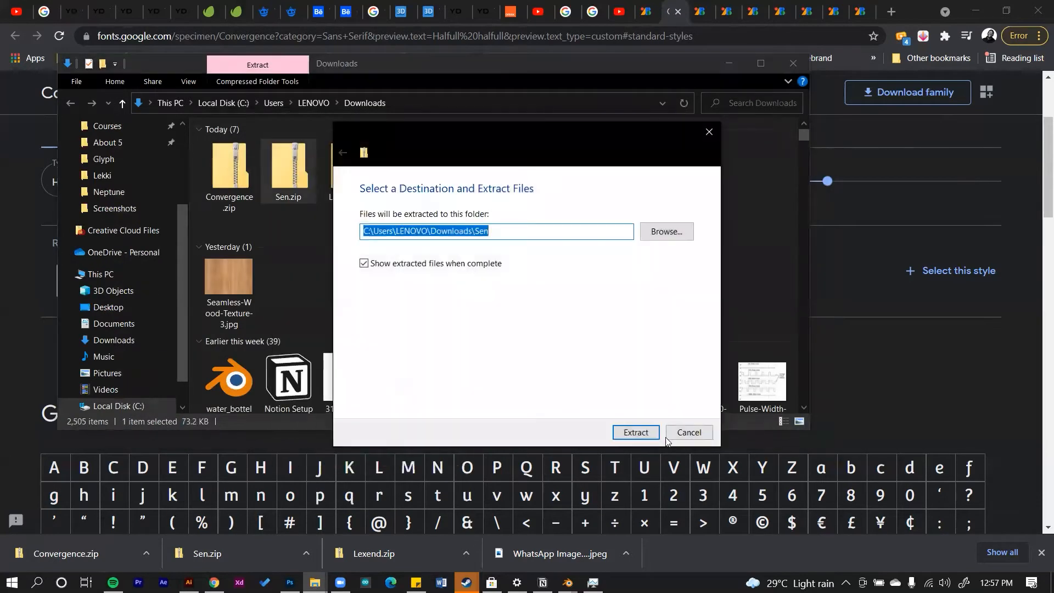
left_click(635, 431)
left_click_drag(384, 197, 305, 232)
right_click(305, 232)
left_click(342, 285)
- Extract Lexend.zip and install all the Lexend font files from Bold to Thin
right_click(344, 167)
left_click(411, 230)
left_click(635, 431)
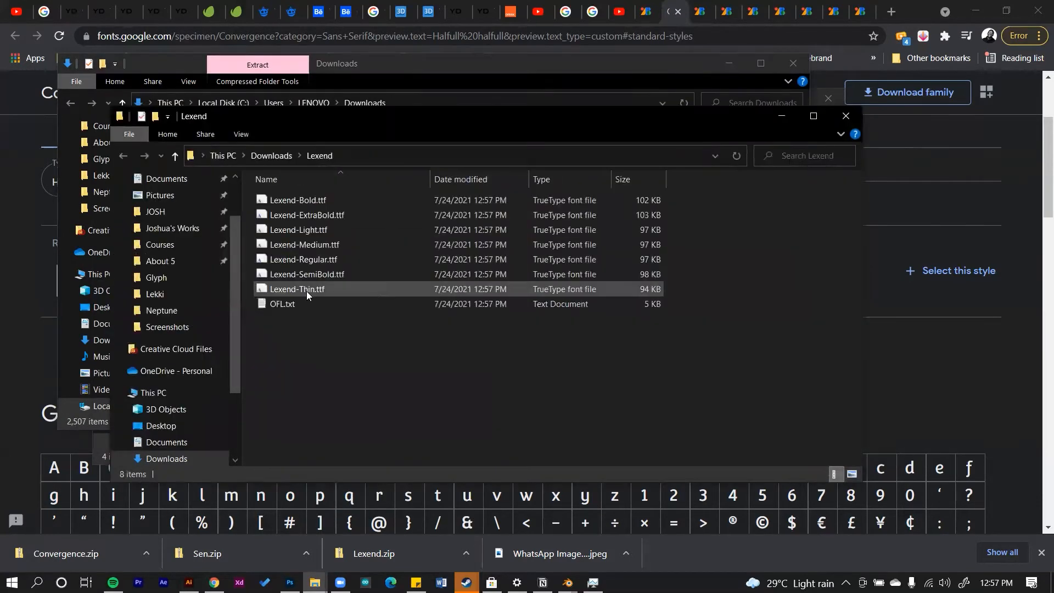
left_click_drag(371, 291, 308, 200)
right_click(307, 200)
left_click(344, 254)
- Switch to Illustrator and set the newest wordmark sample in the Convergence font
left_click(189, 583)
left_click(494, 36)
type("Con")
left_click(494, 105)
left_click(540, 432)
scroll(540, 433, "down", 3)
scroll(540, 262, "down", 3)
- Duplicate the wordmark below for further samples reading "Halfull." in Sen Regular and Lexend Medium
left_click_drag(452, 304, 455, 375)
left_click(509, 35)
type("sen")
left_click(516, 104)
left_click(552, 250)
left_click(509, 34)
type("lfull.")
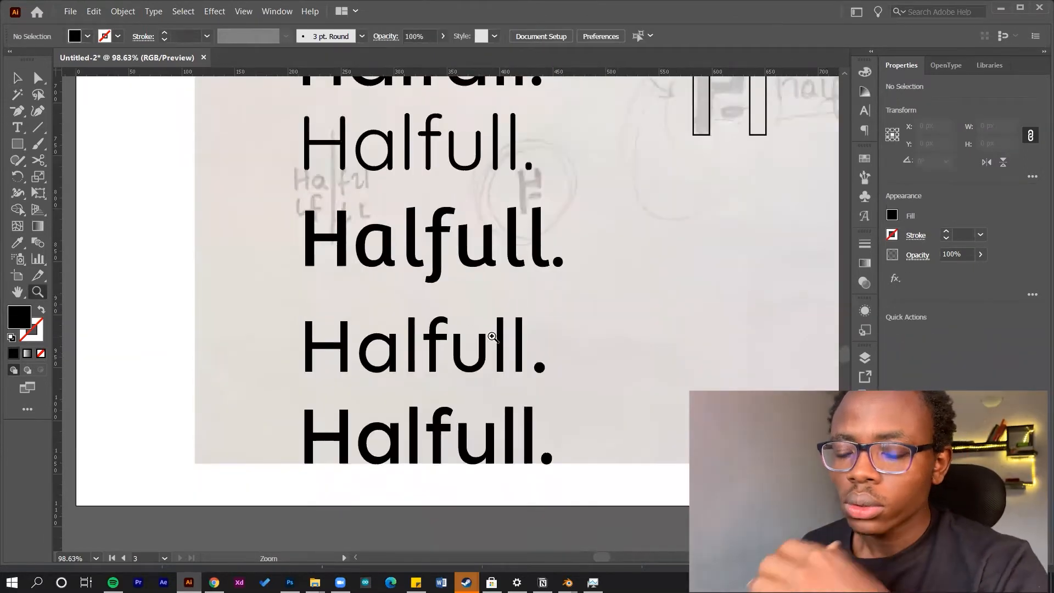
- Compare the new Convergence, Sen and Lexend samples with the earlier wordmarks above them, including the All Round Gothic one
key("v")
left_click(446, 436)
left_click(489, 370)
left_click(670, 393)
scroll(668, 395, "up", 5)
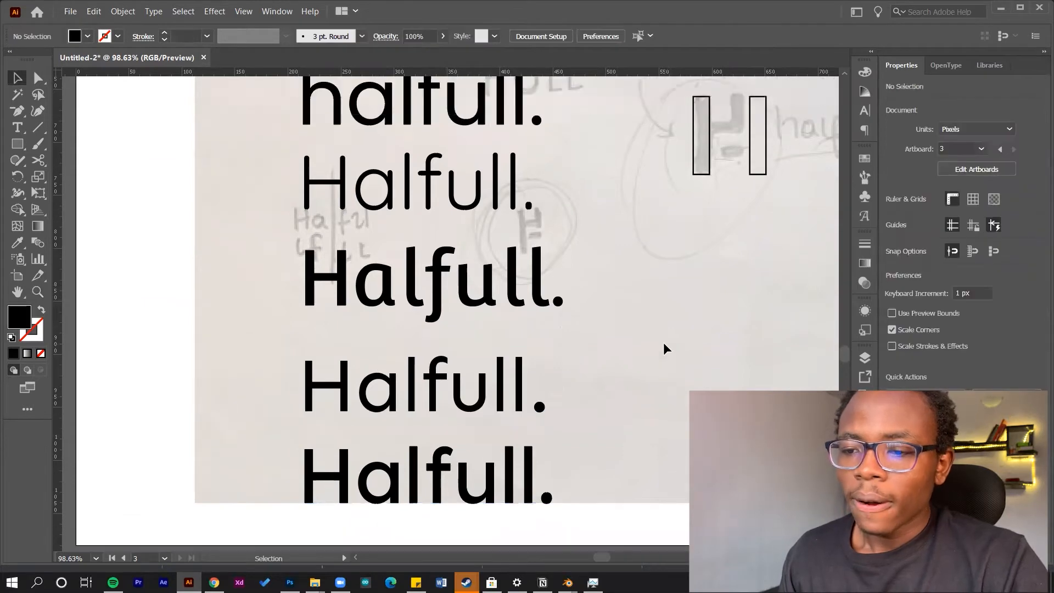
scroll(665, 330, "down", 2)
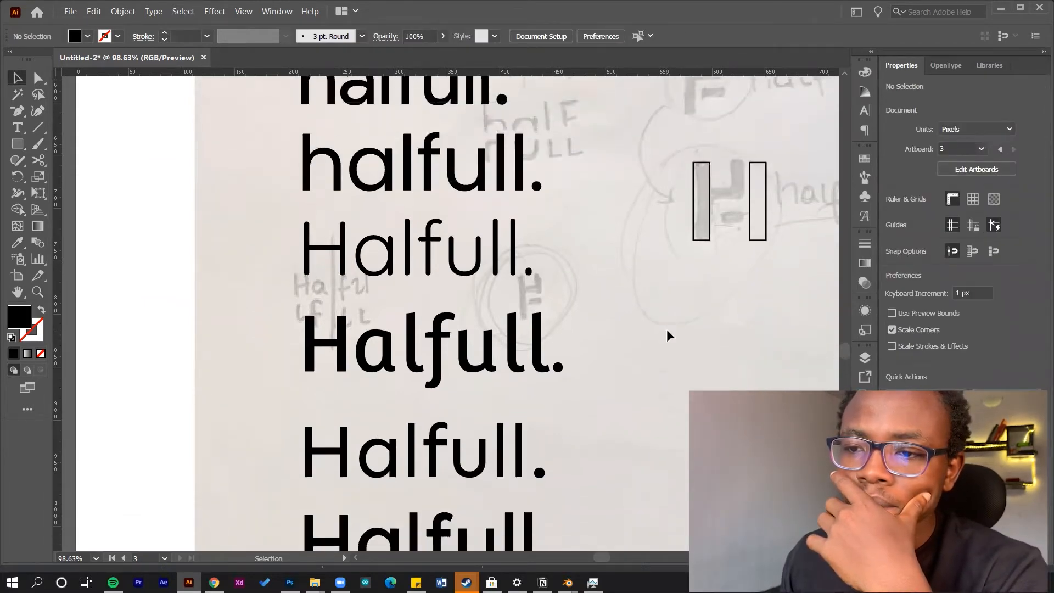
scroll(666, 328, "up", 7)
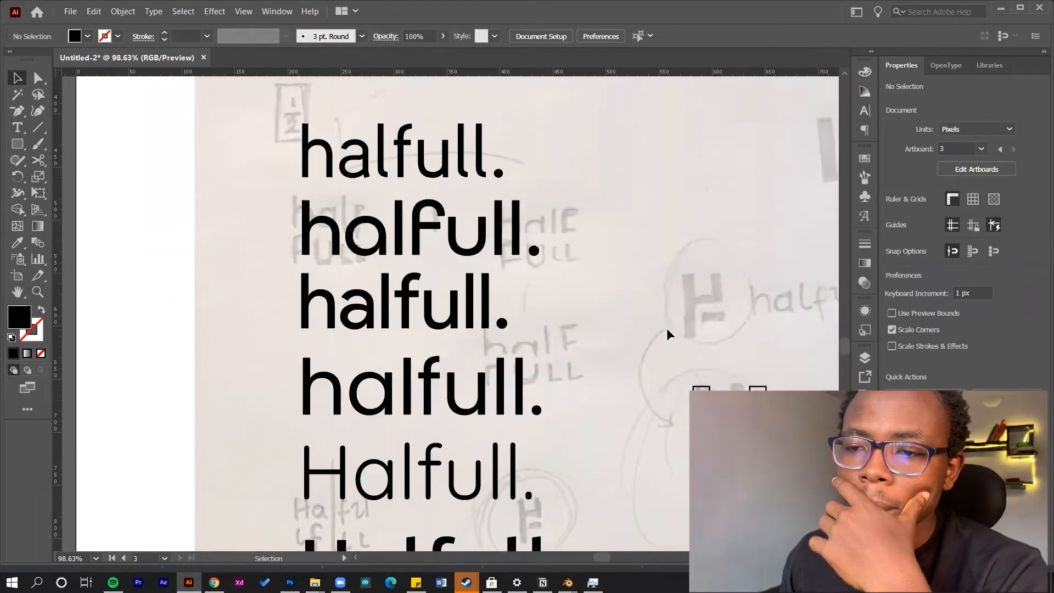
left_click(472, 237)
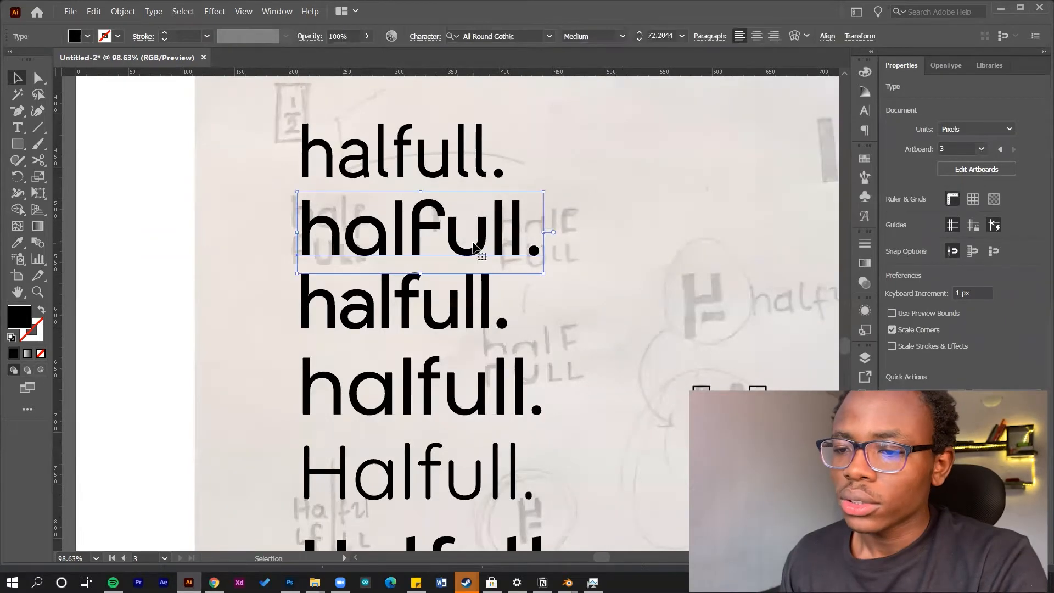
scroll(539, 288, "down", 3)
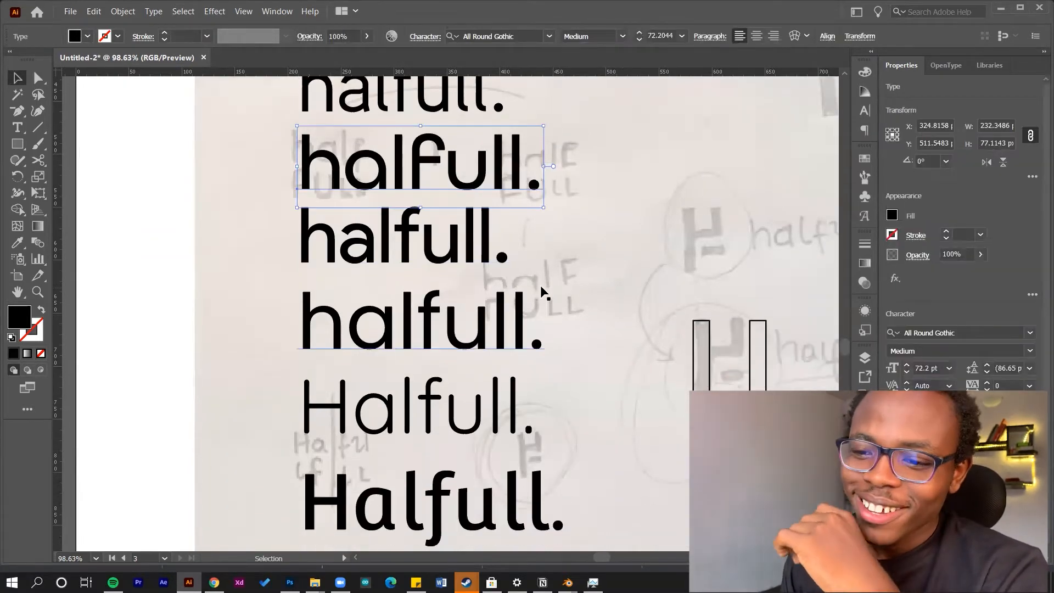
scroll(542, 290, "down", 5)
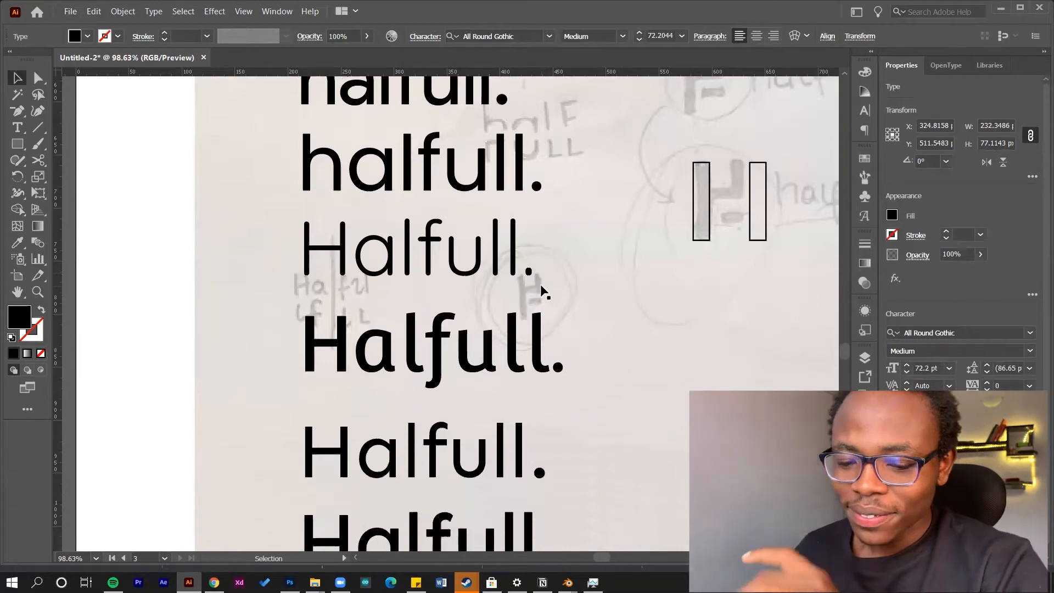
- Examine the whole column of wordmark samples together at a smaller zoom beside the logo sketches
key("z")
scroll(583, 317, "down", 3)
scroll(532, 300, "up", 2)
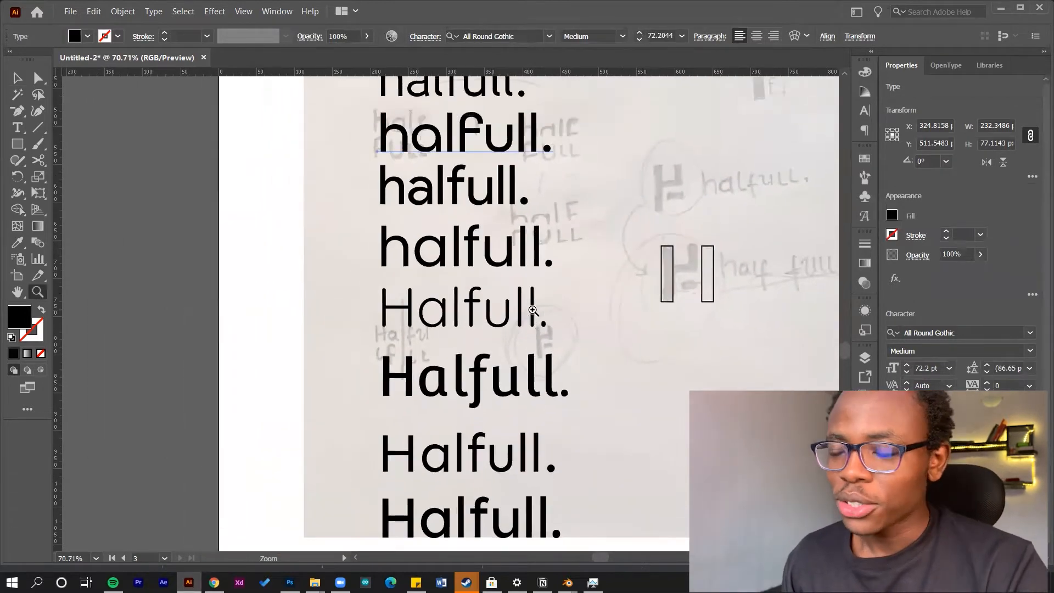
left_click_drag(572, 301, 445, 303)
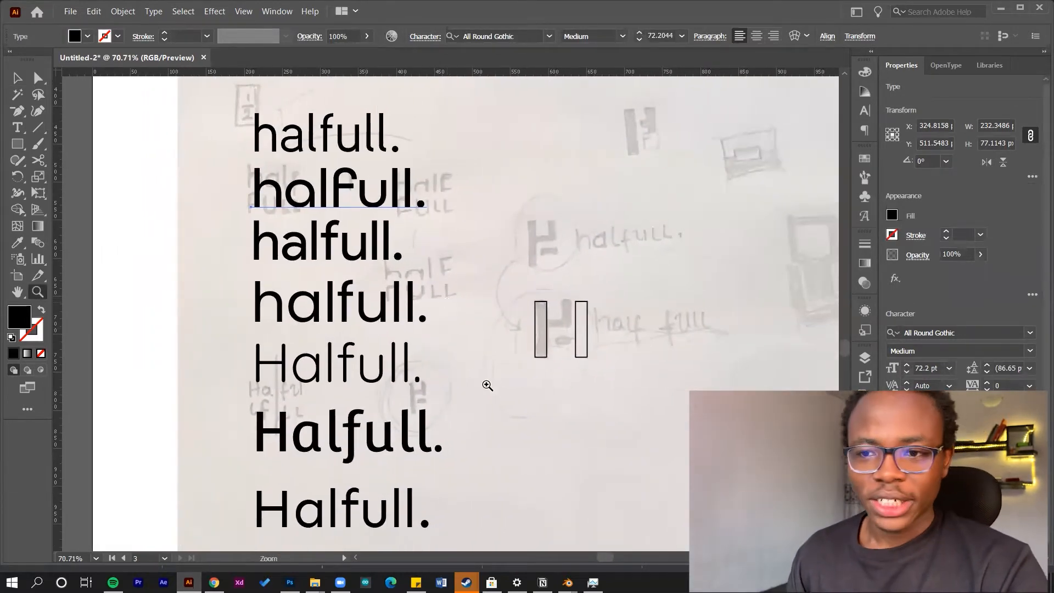
scroll(383, 387, "down", 1)
left_click_drag(422, 414, 459, 354)
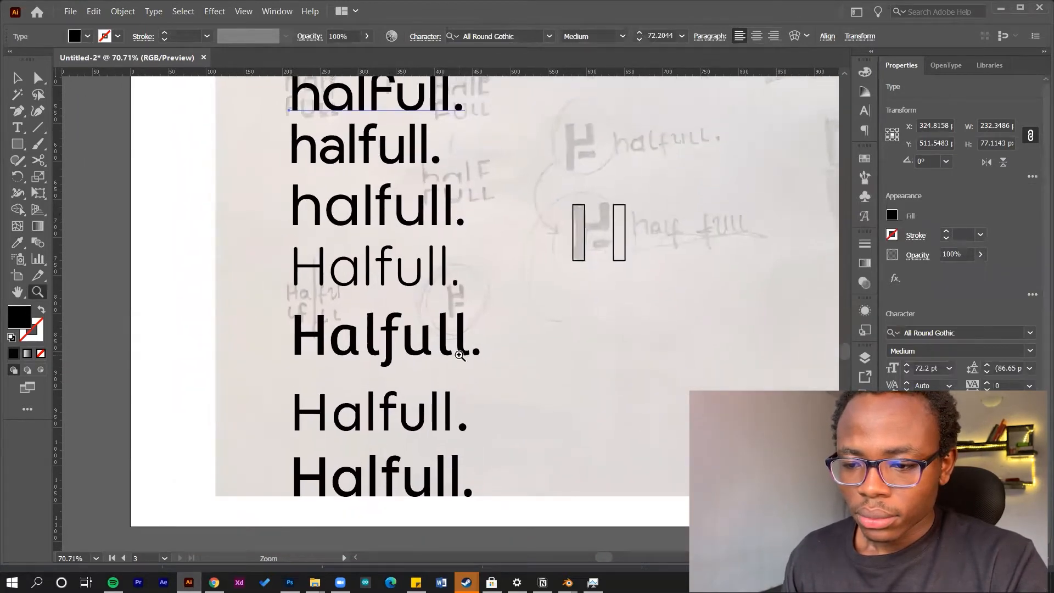
scroll(445, 370, "up", 2)
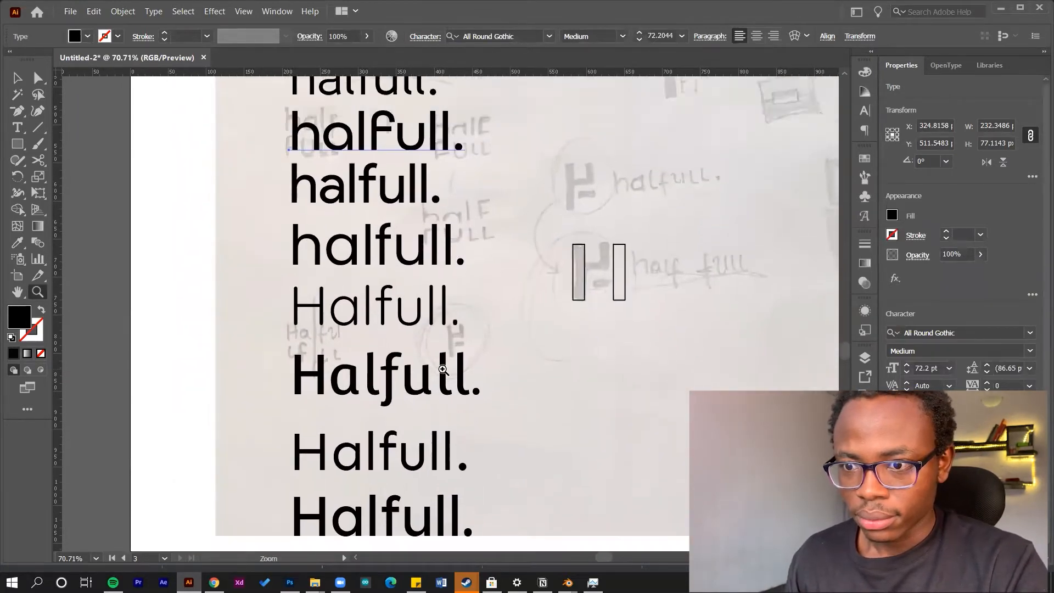
scroll(443, 370, "down", 1)
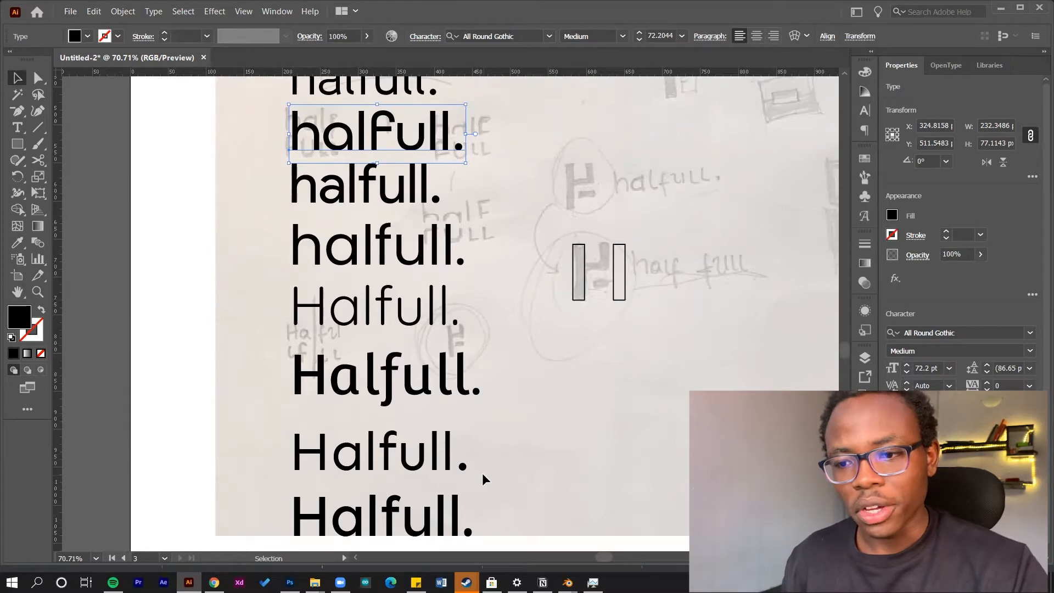
- Delete the Sen sample, the lowercase sample directly under All Round Gothic, and the Poppins sample
left_click(440, 453)
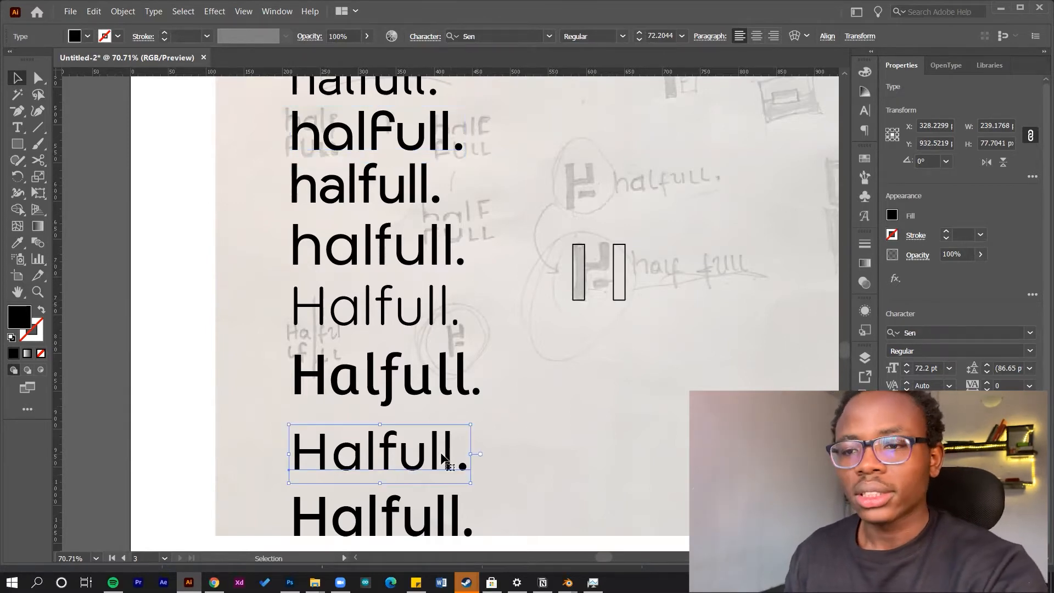
key("Delete")
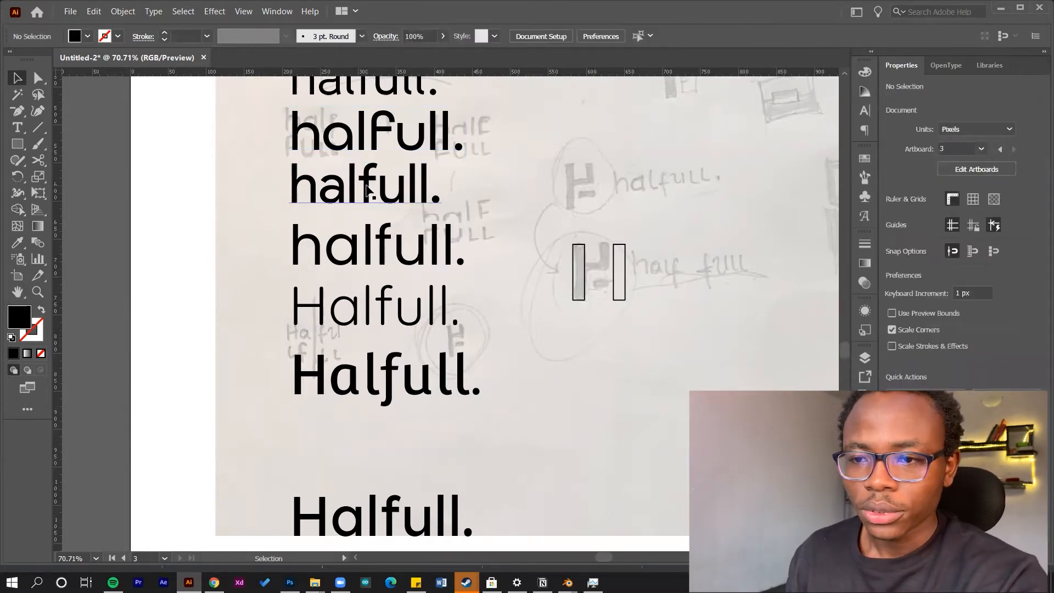
left_click(394, 191)
key("Delete")
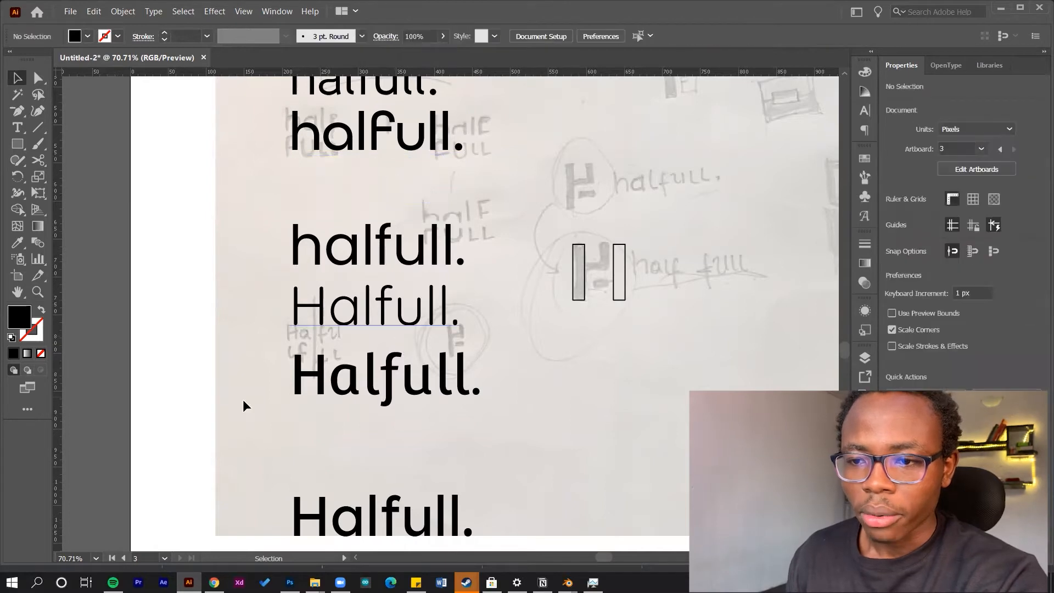
left_click(383, 256)
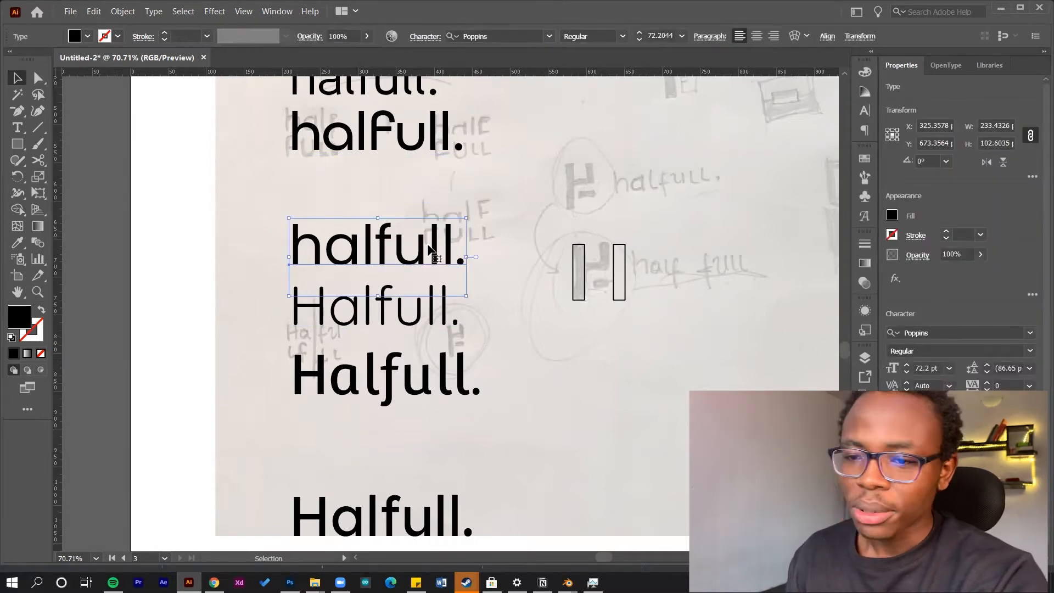
key("Delete")
- Move the Lexend wordmark sample up to sit directly below the Convergence sample
scroll(535, 383, "down", 2)
scroll(592, 425, "down", 1)
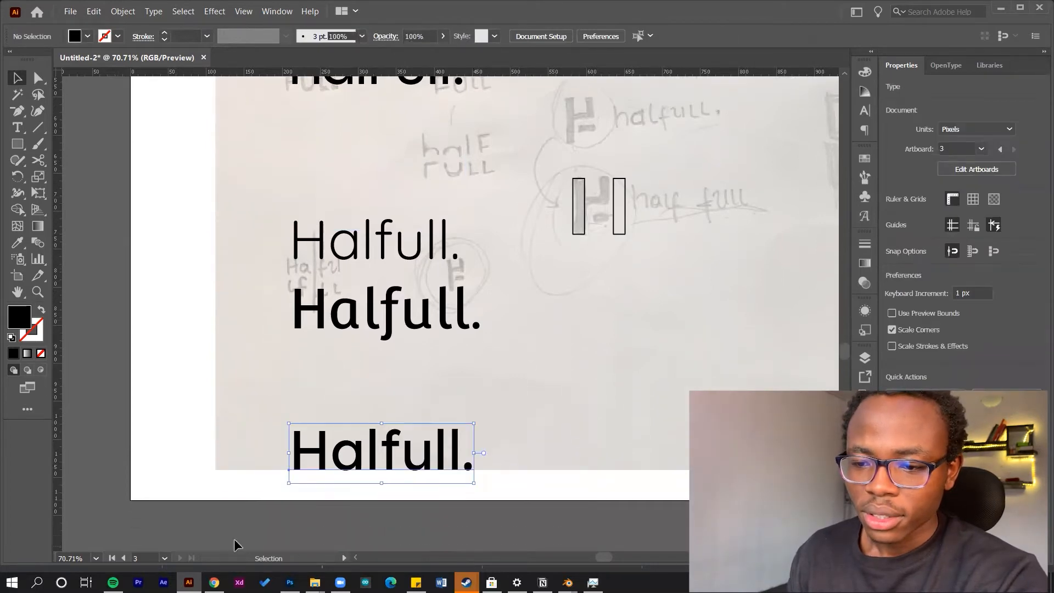
left_click(376, 453)
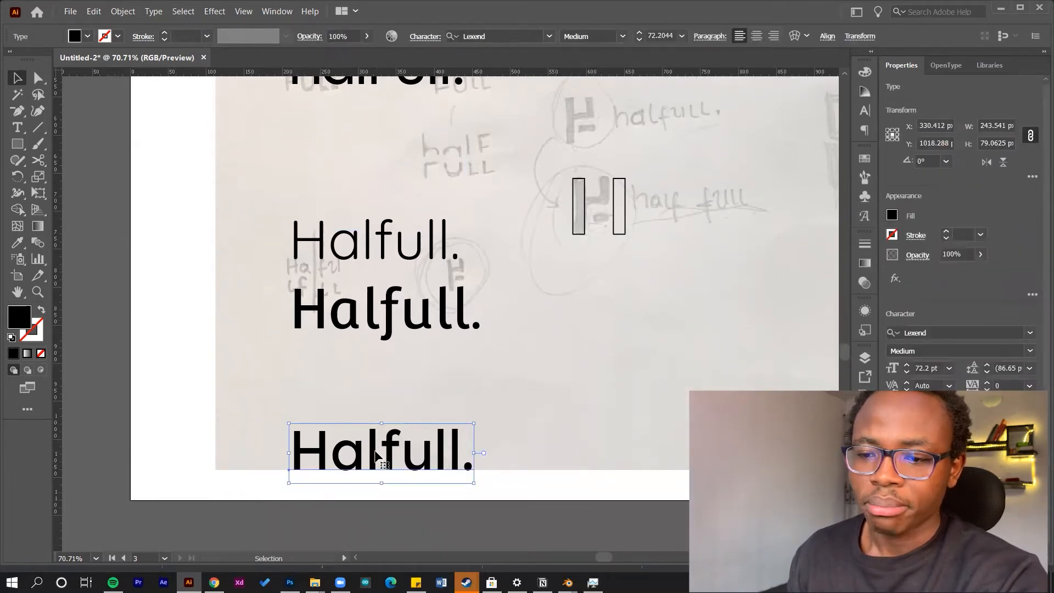
left_click_drag(372, 453, 372, 383)
left_click(583, 400)
left_click(371, 396)
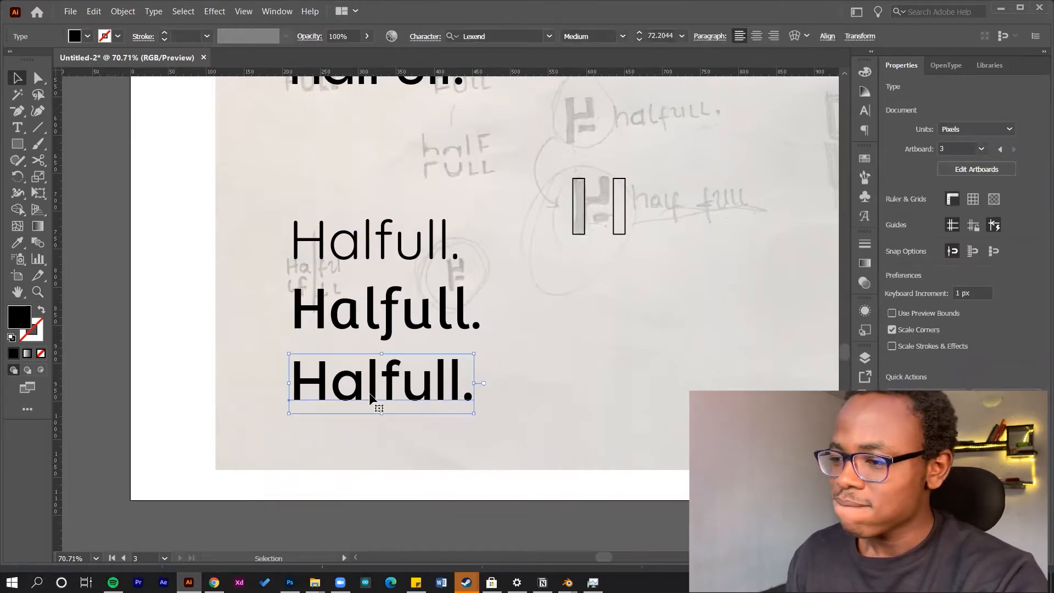
left_click(653, 468)
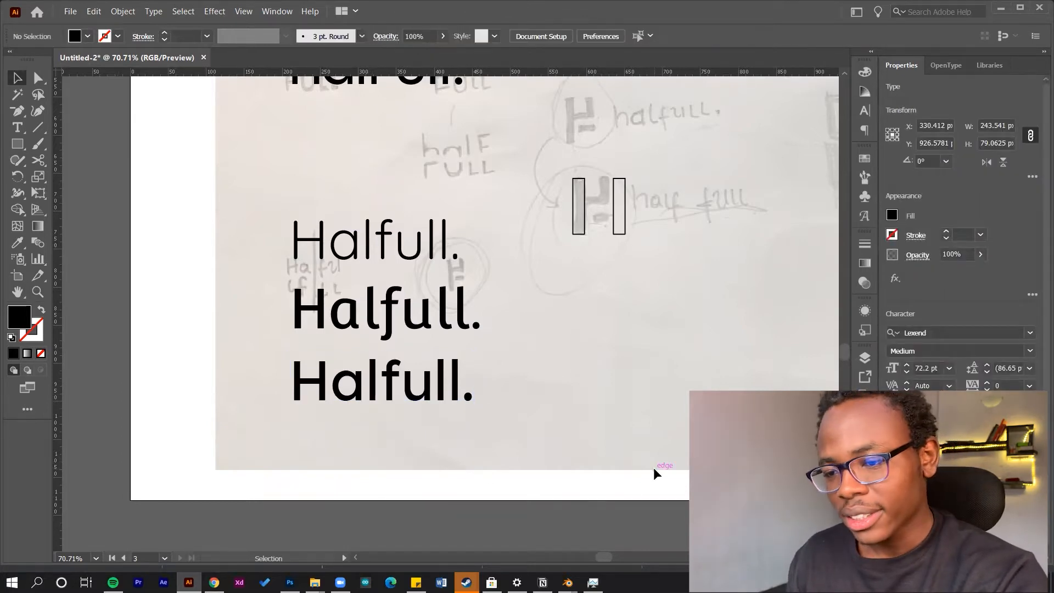
- Delete the Lexend sample and move the two lowercase samples down to just above the thin "Halfull." sample
left_click(398, 397)
key("Delete")
scroll(468, 394, "up", 5)
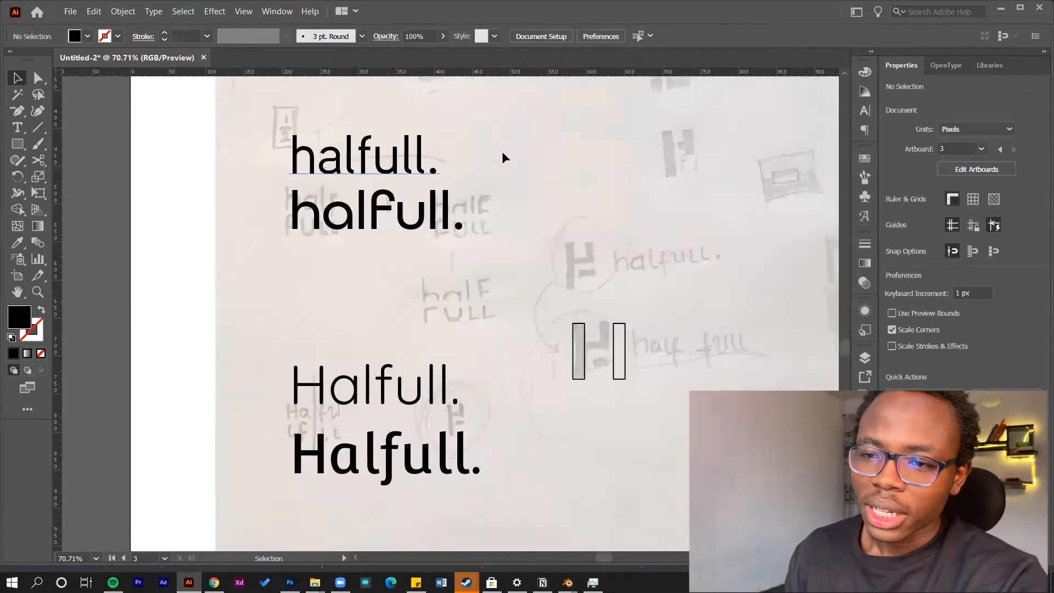
left_click_drag(484, 131, 378, 332)
left_click(485, 492)
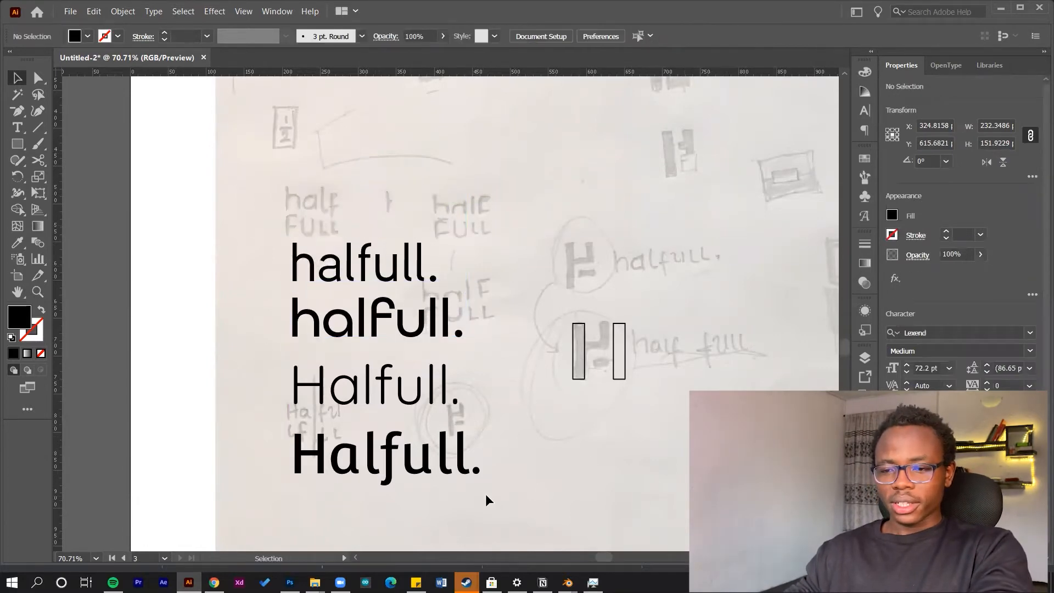
- Examine the letterforms of the four remaining wordmark samples up close
key("z")
left_click(334, 487)
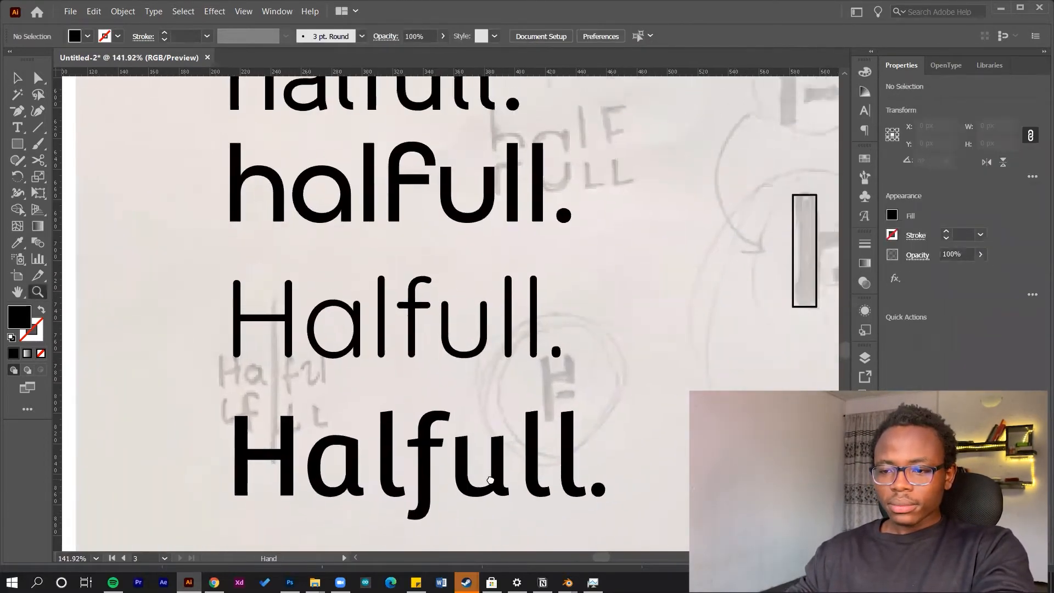
left_click_drag(482, 477, 421, 479)
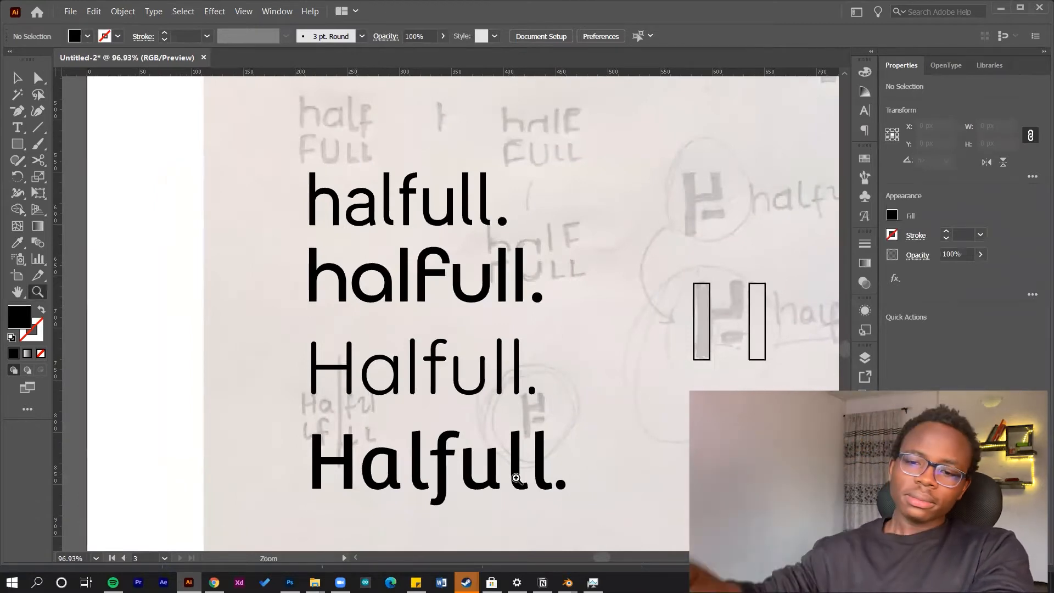
left_click_drag(348, 487, 686, 387)
left_click_drag(598, 412, 492, 408)
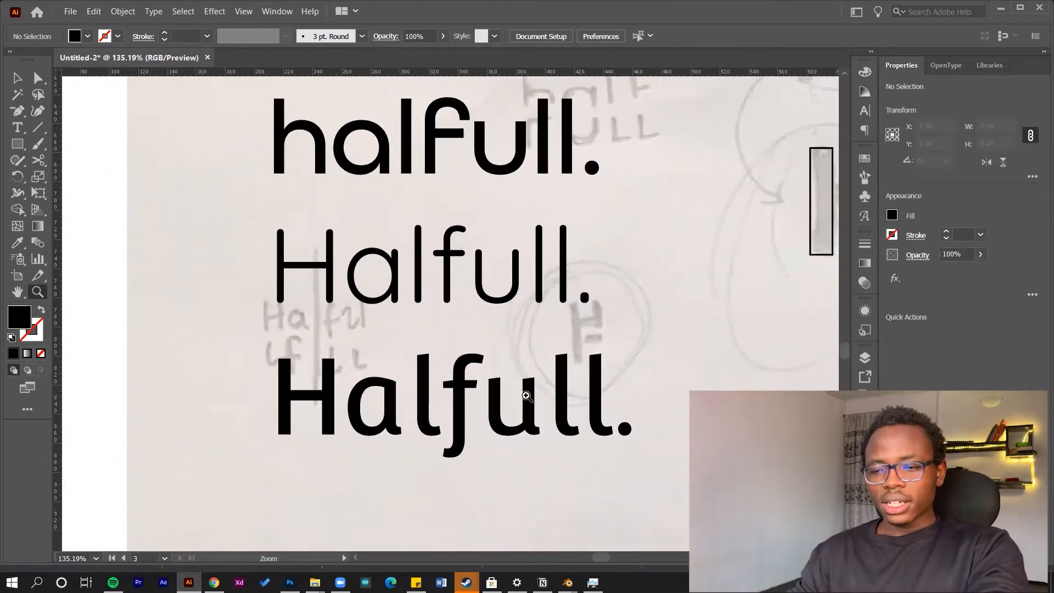
scroll(528, 416, "up", 1)
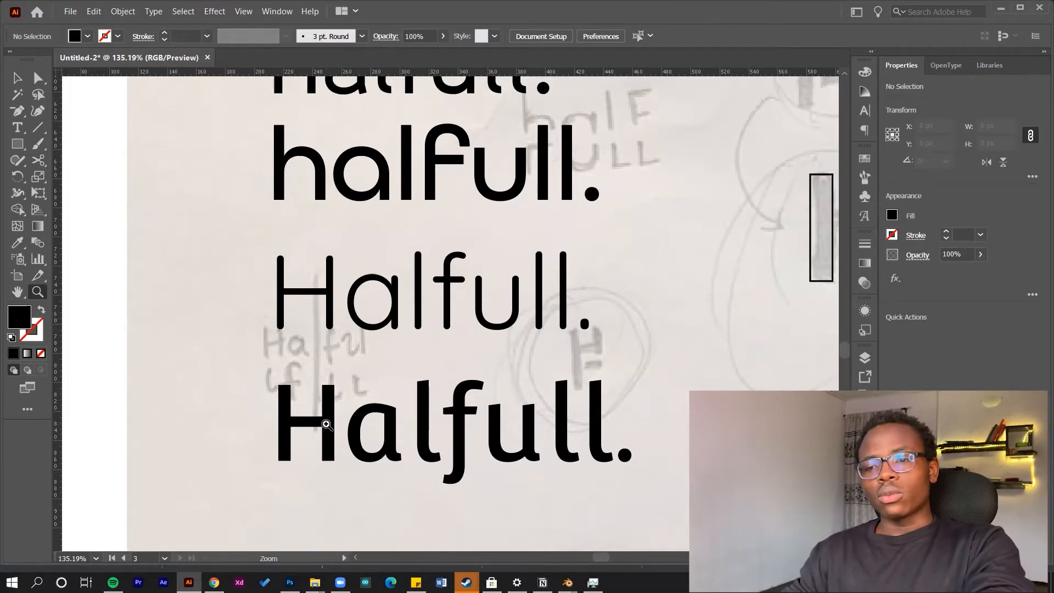
- Delete the bold Convergence wordmark sample below the thin "Halfull." sample
scroll(326, 424, "up", 2)
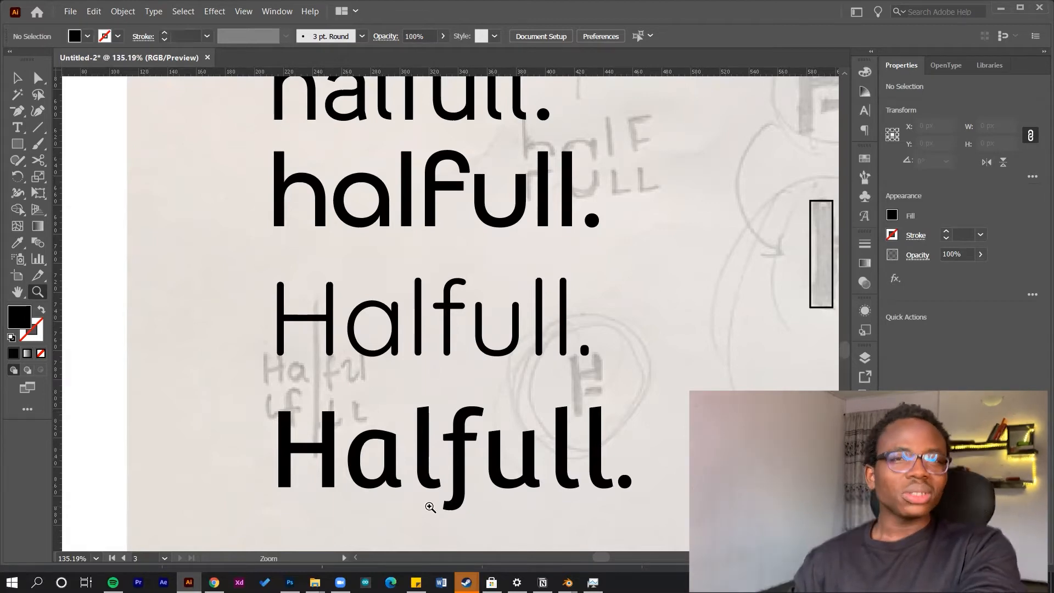
key("v")
left_click(460, 442)
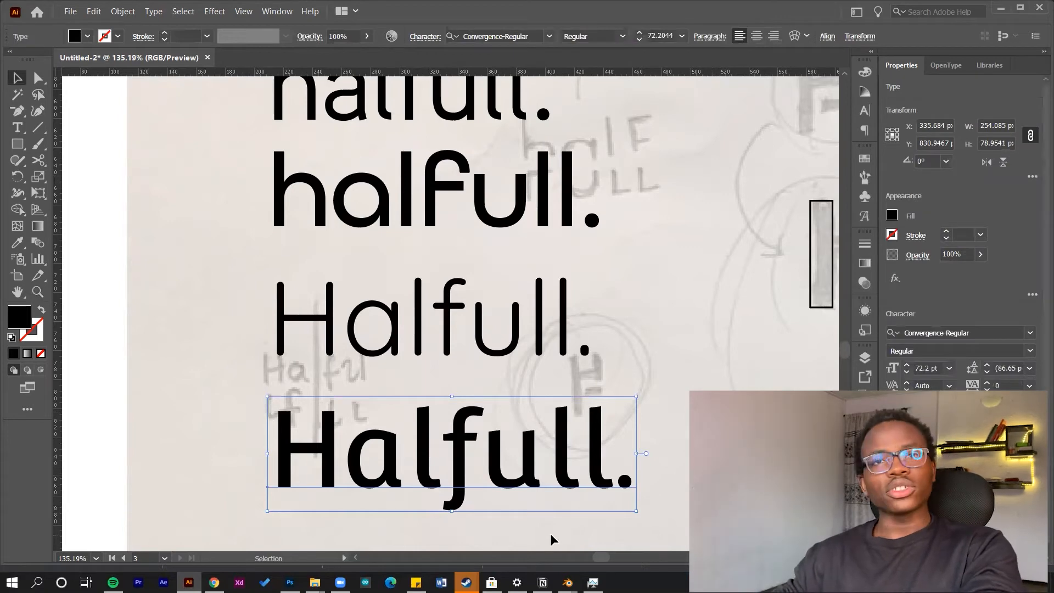
key("Delete")
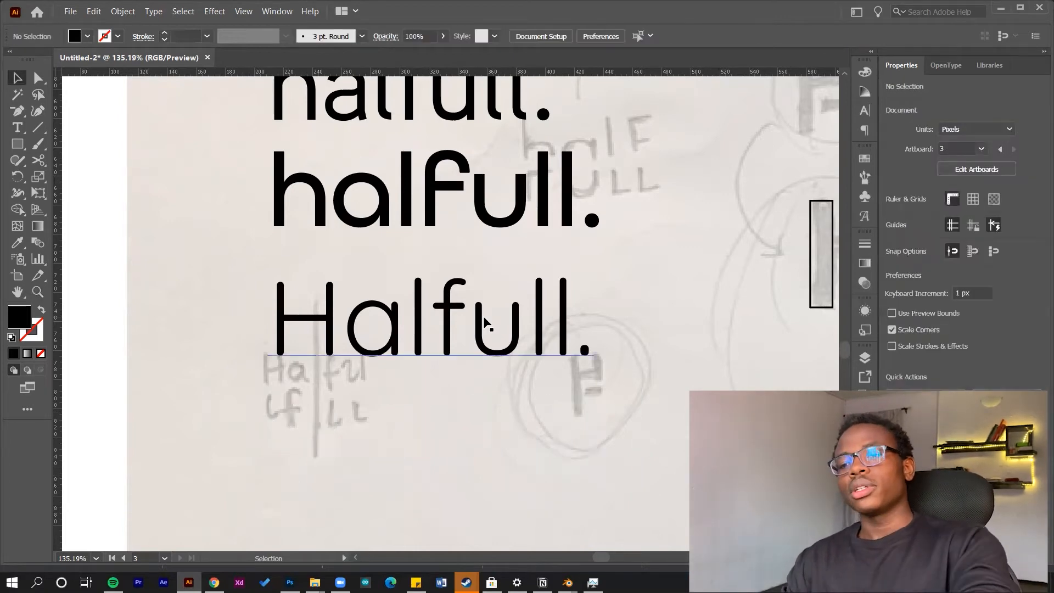
- Examine the letterforms of the lowercase Aux Next wordmark sample up close
scroll(483, 324, "up", 3)
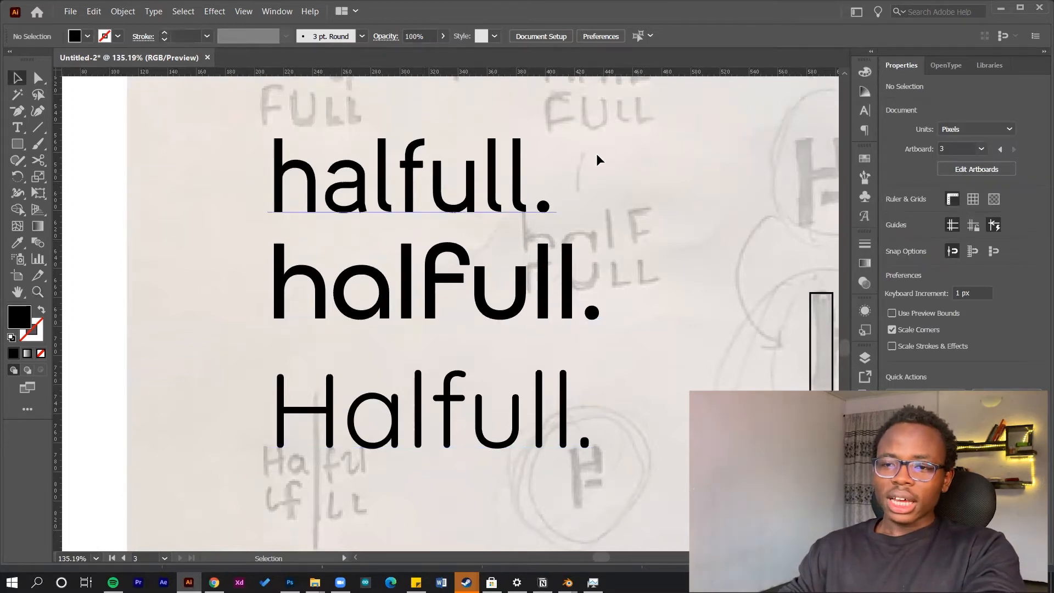
left_click_drag(209, 202, 209, 203)
left_click(633, 178)
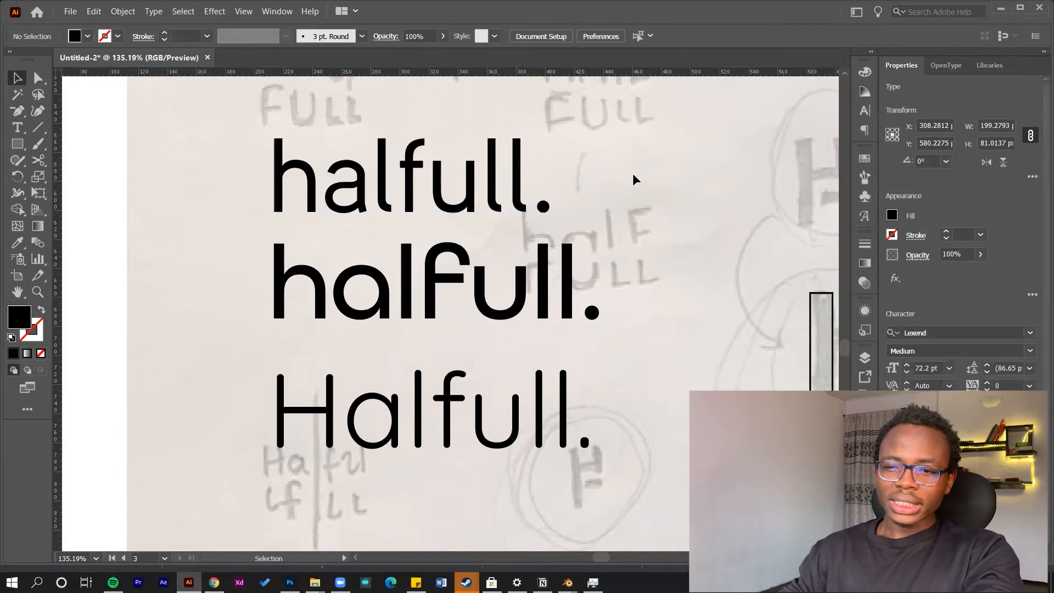
key("z")
left_click_drag(341, 155, 428, 233)
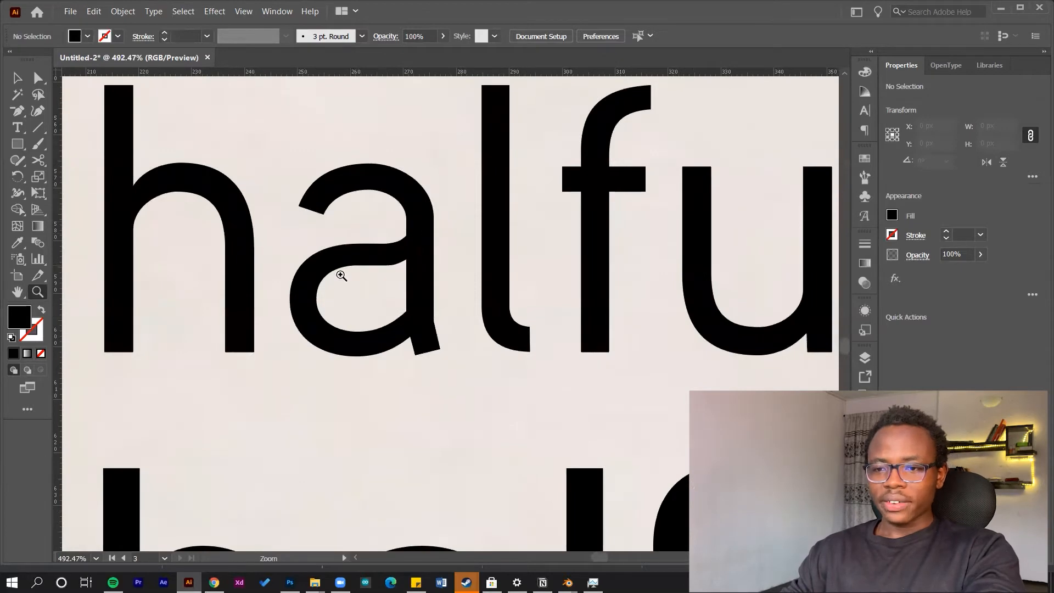
left_click_drag(647, 299, 532, 311)
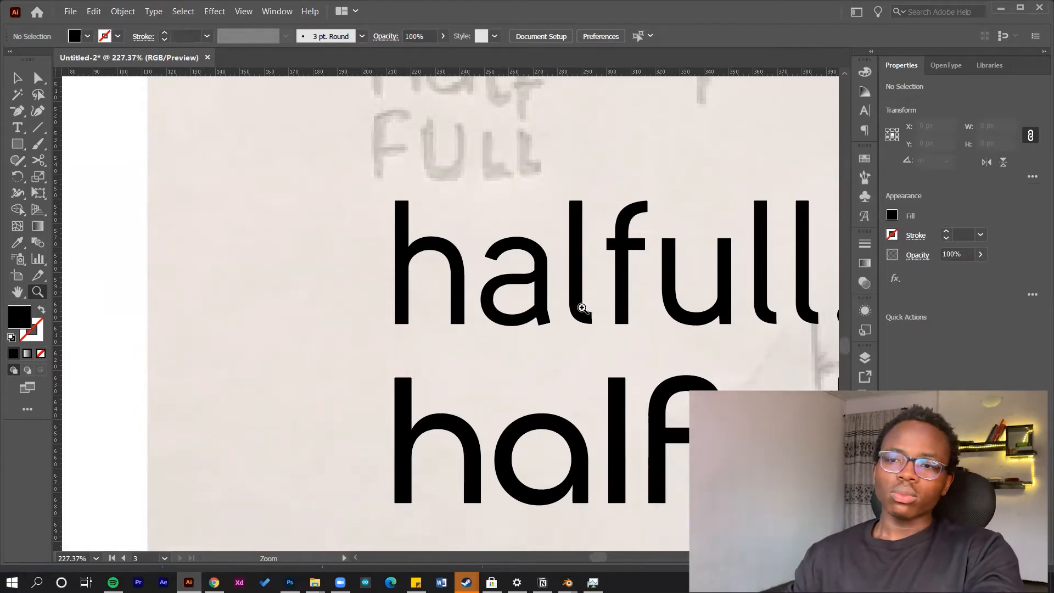
left_click_drag(574, 283, 442, 308)
left_click_drag(593, 330, 501, 261)
left_click_drag(469, 343, 327, 261)
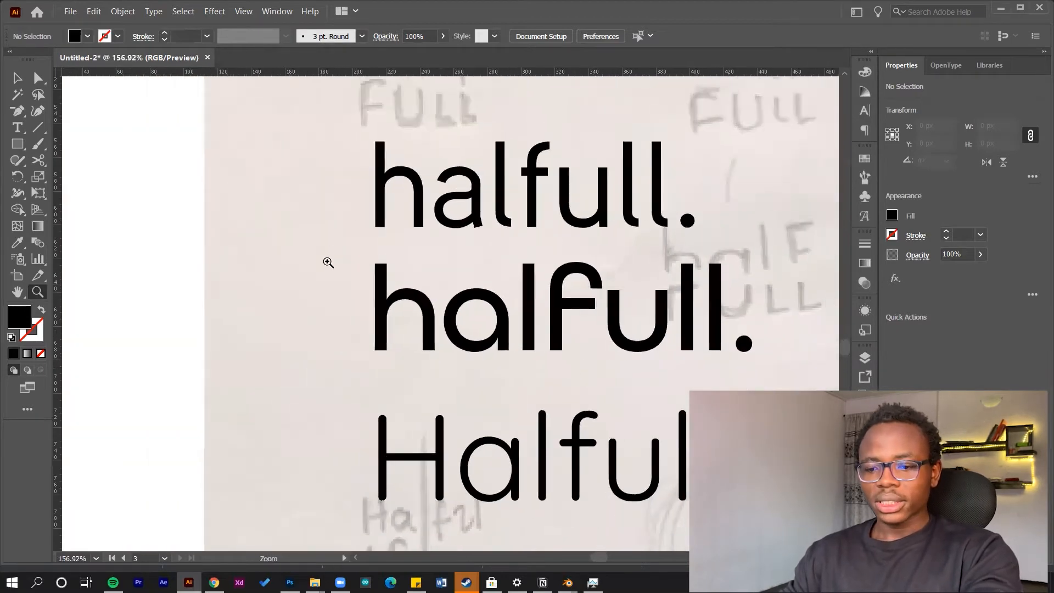
- Replace the lowercase h of the Aux Next wordmark sample with a capital H
key("t")
left_click_drag(427, 199, 375, 205)
left_click(428, 217)
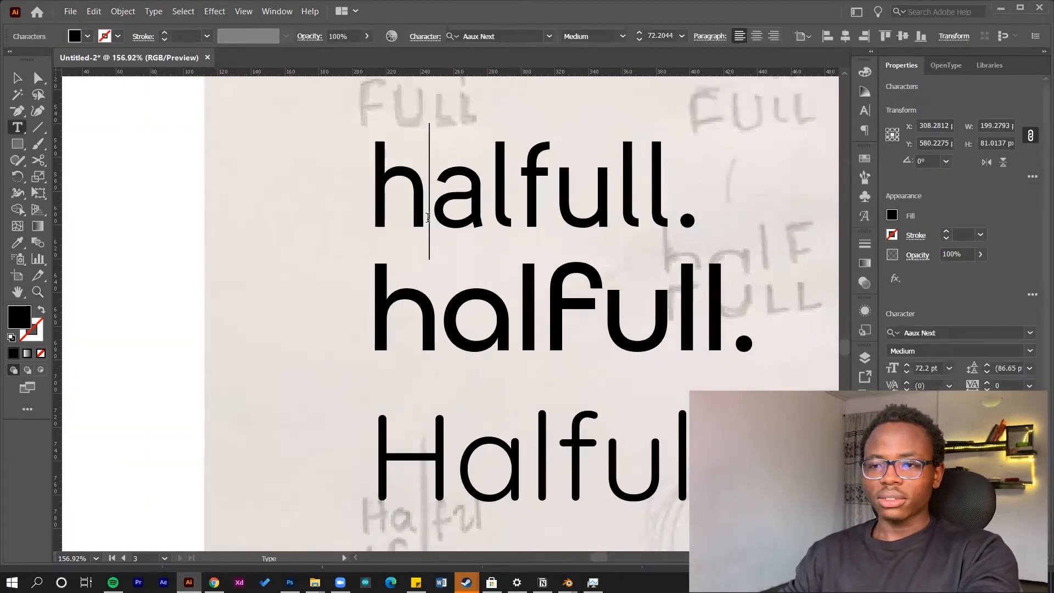
key("BackSpace")
type("H")
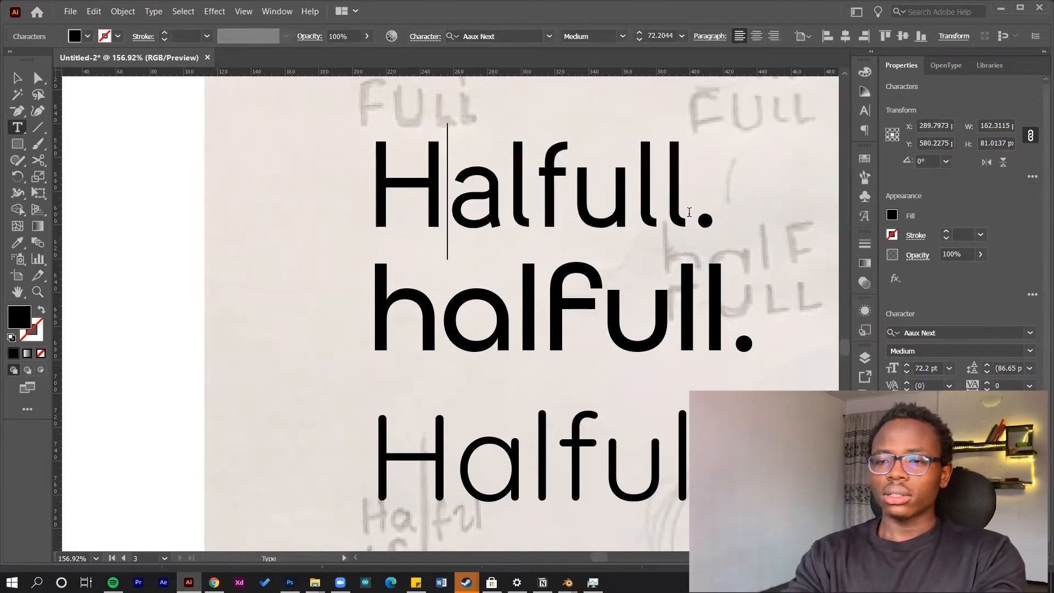
left_click(19, 81)
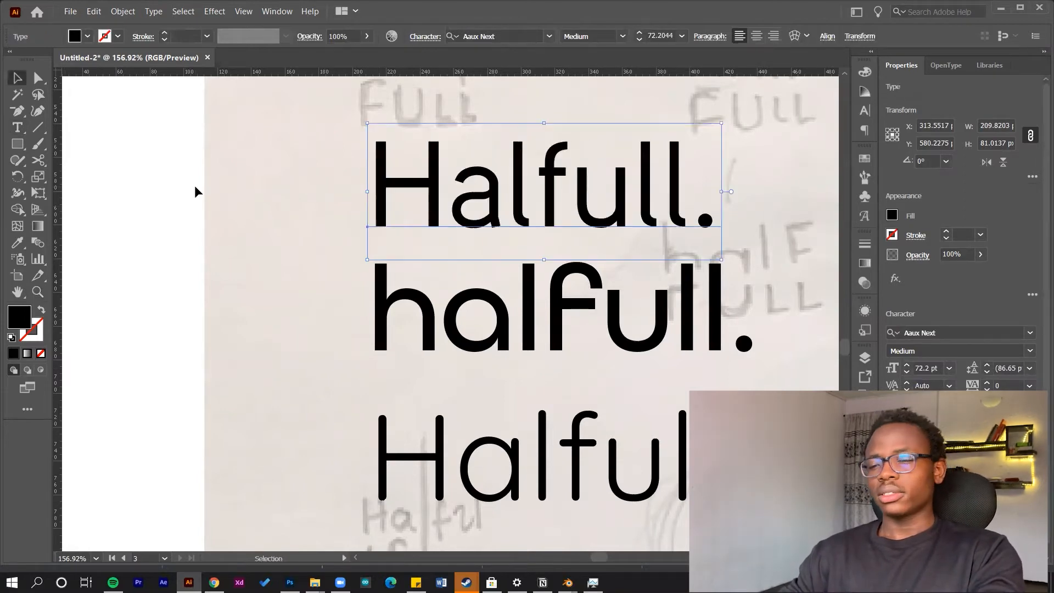
left_click(196, 191)
- Set the font weight of the All Round Gothic wordmark sample to Book
left_click_drag(521, 273, 418, 236)
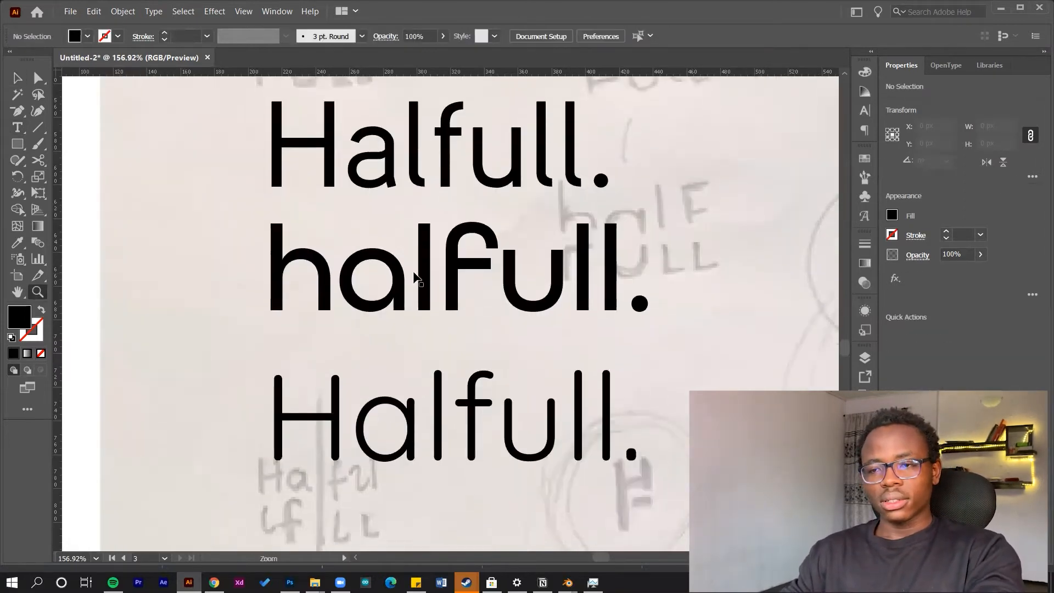
key("v")
left_click(467, 262)
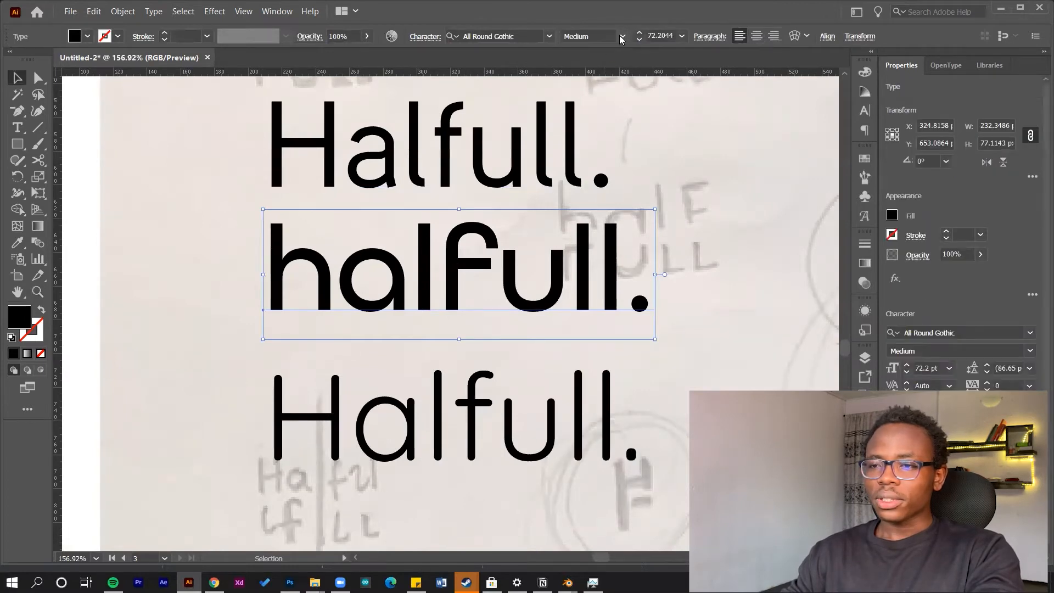
left_click(622, 37)
left_click(607, 88)
left_click(717, 207)
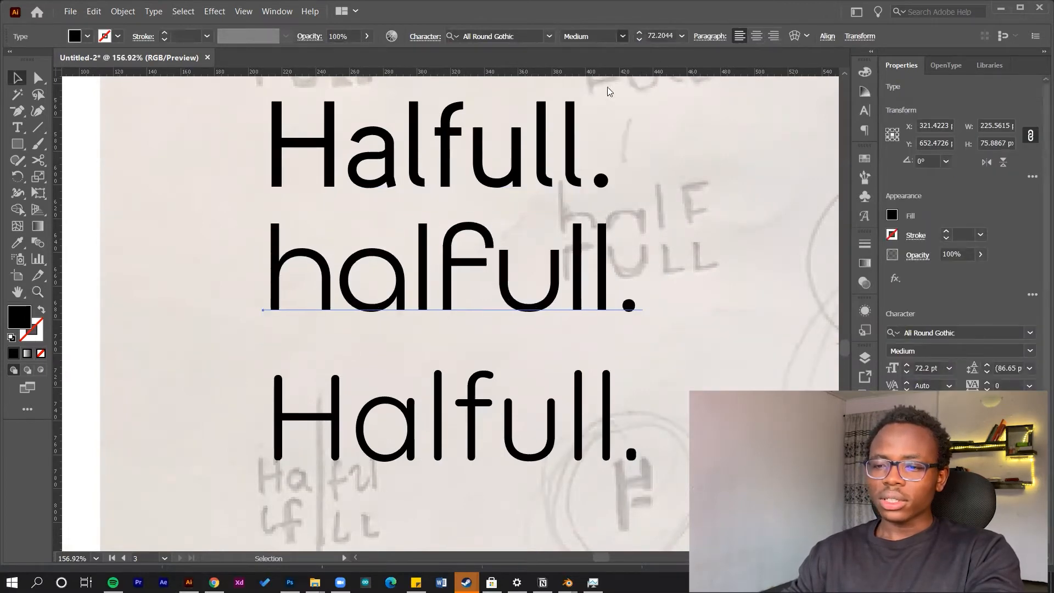
- Move the All Round Gothic sample about 13 px down, away from the Aux Next sample above it
key("z")
left_click_drag(696, 321, 452, 313)
key("space")
left_click_drag(512, 264, 643, 247)
key("v")
left_click(482, 327)
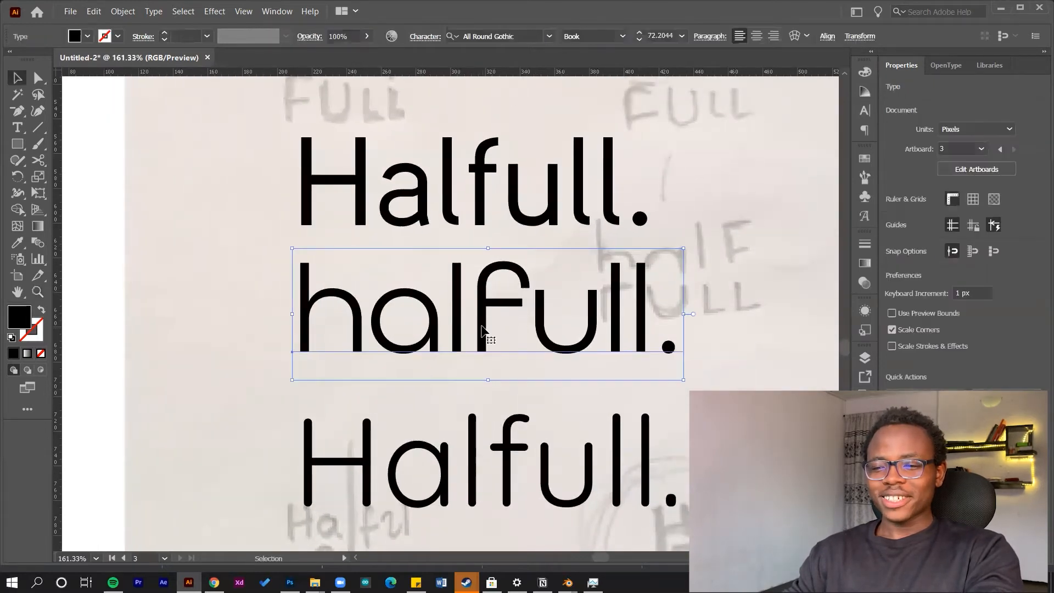
left_click_drag(482, 327, 483, 349)
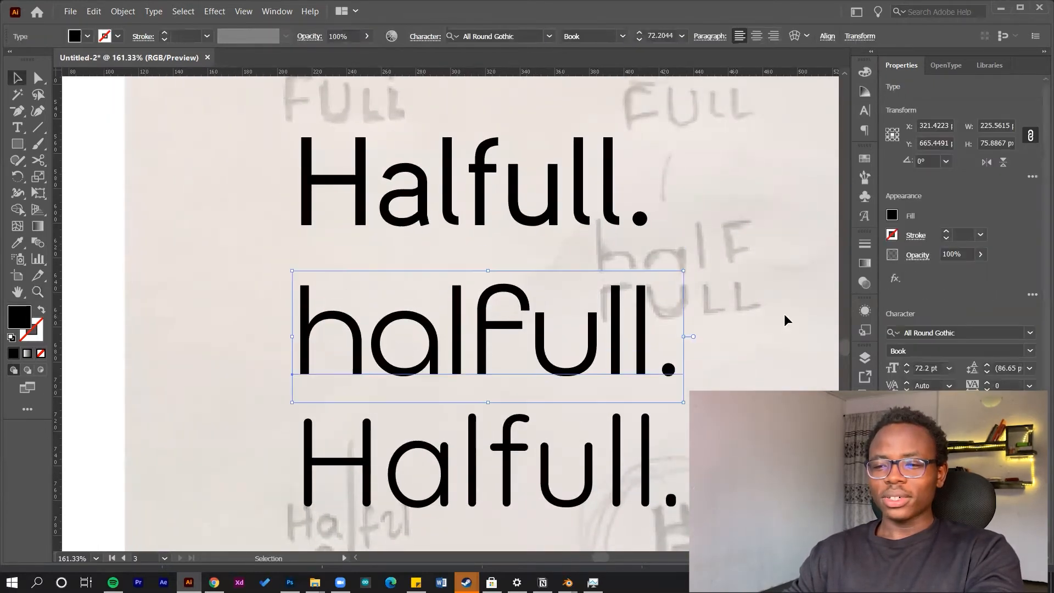
left_click(751, 351)
- Compare the letterforms of the three remaining wordmark samples
key("z")
left_click_drag(598, 376, 511, 392)
key("space")
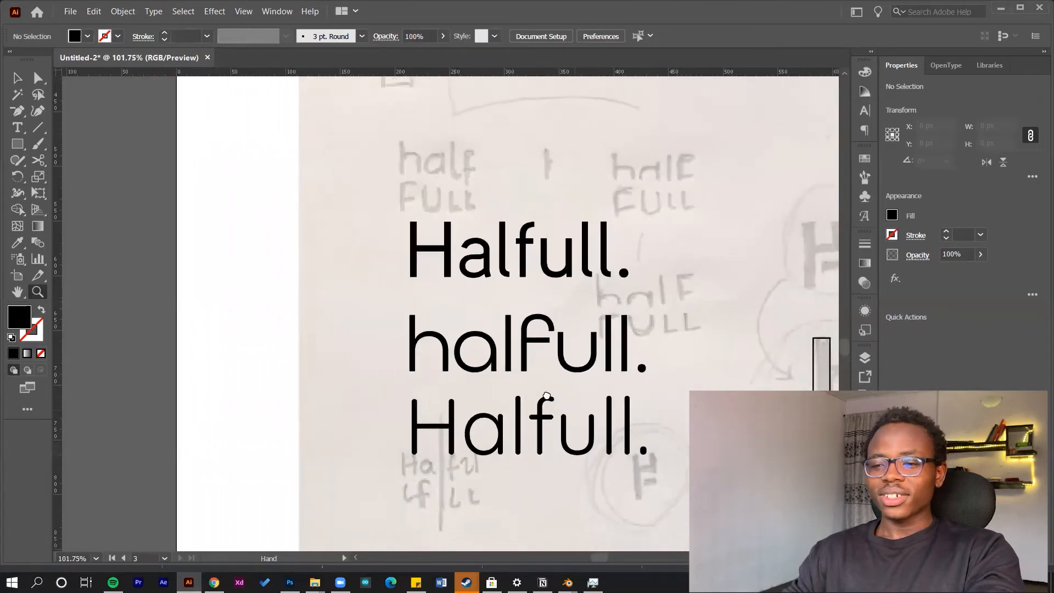
left_click_drag(570, 409, 481, 363)
left_click(496, 321)
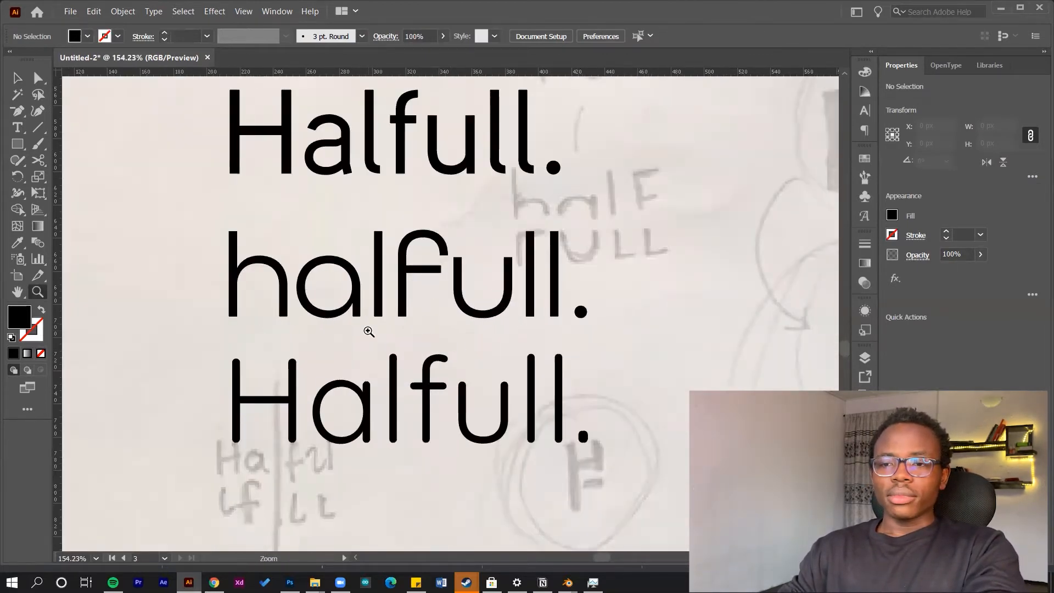
scroll(372, 330, "up", 1)
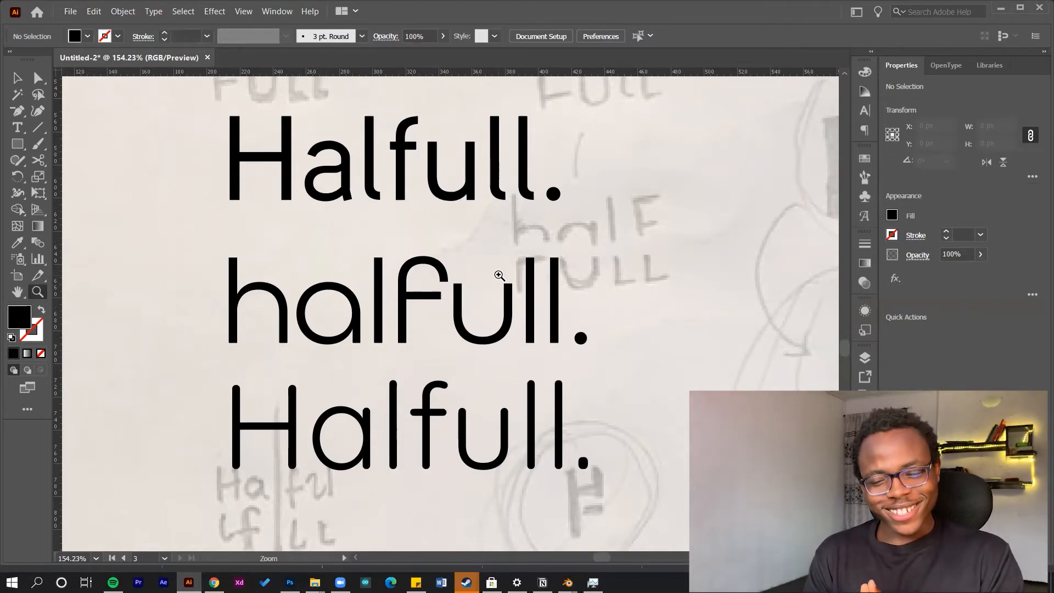
scroll(494, 279, "down", 1)
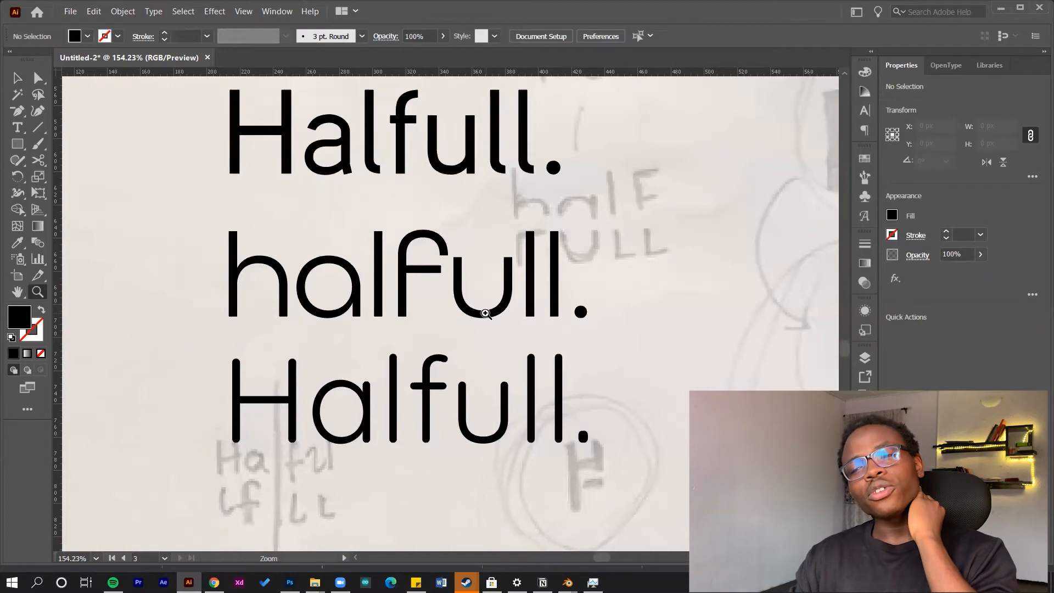
left_click_drag(507, 265, 589, 294)
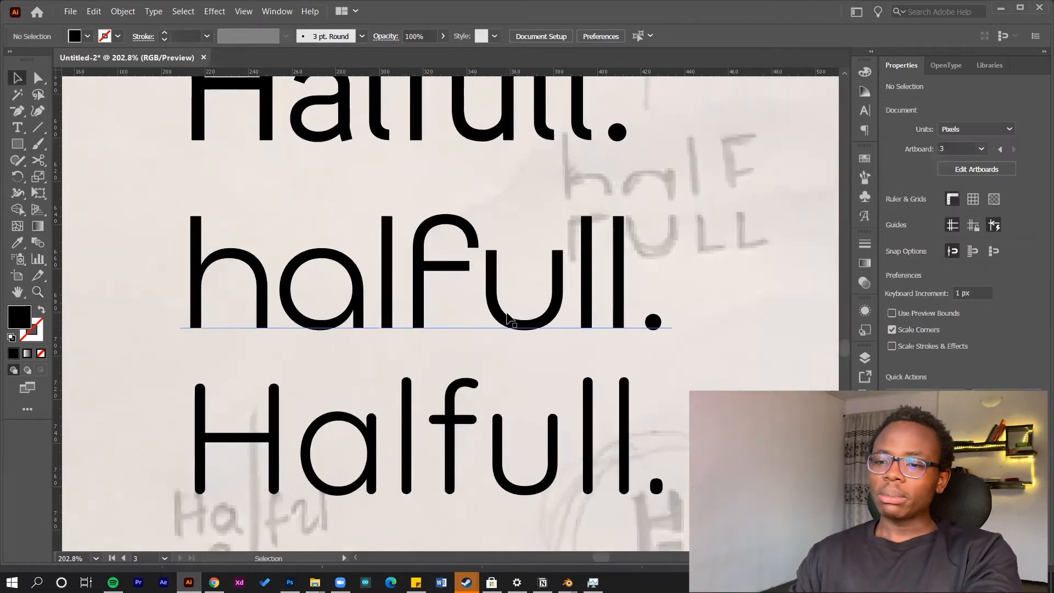
key("z")
left_click_drag(573, 279, 283, 286)
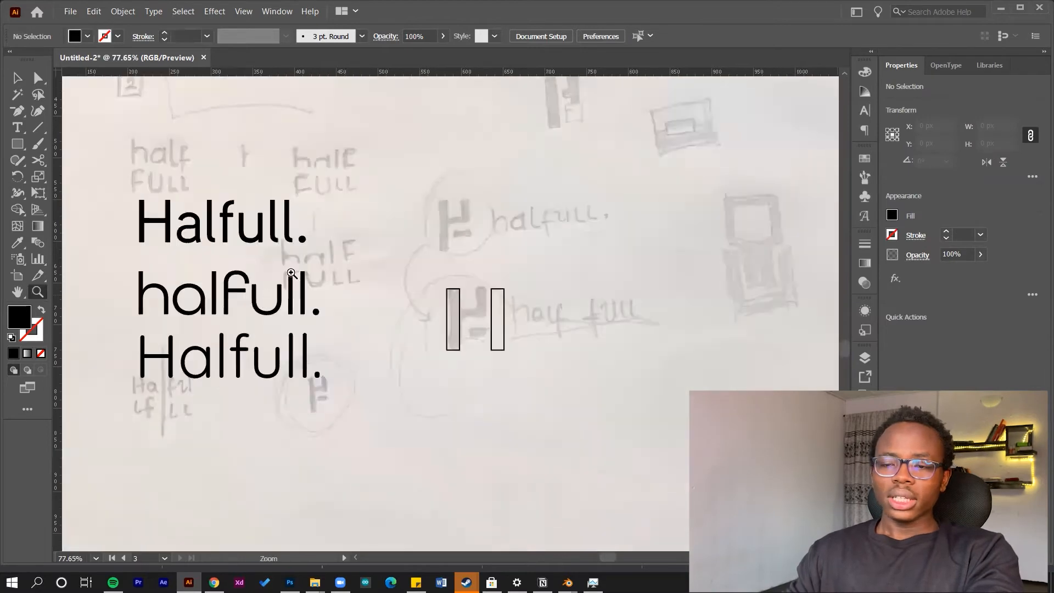
- Try replacing the lowercase h of the All Round Gothic sample with a capital H
key("t")
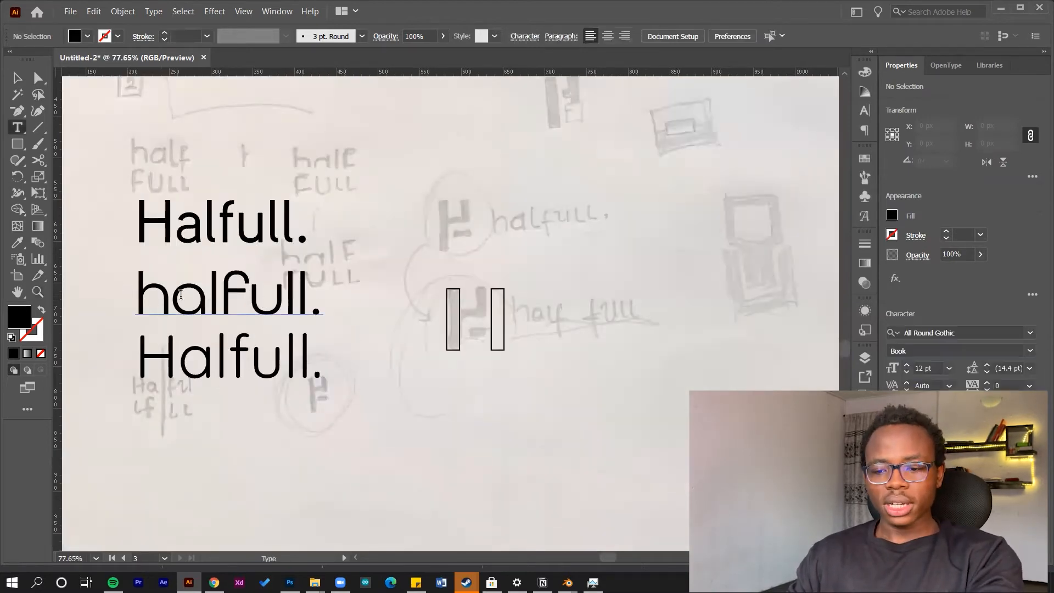
left_click(169, 299)
key("BackSpace")
type("H")
left_click(17, 79)
key("ctrl+z")
key("ctrl+z")
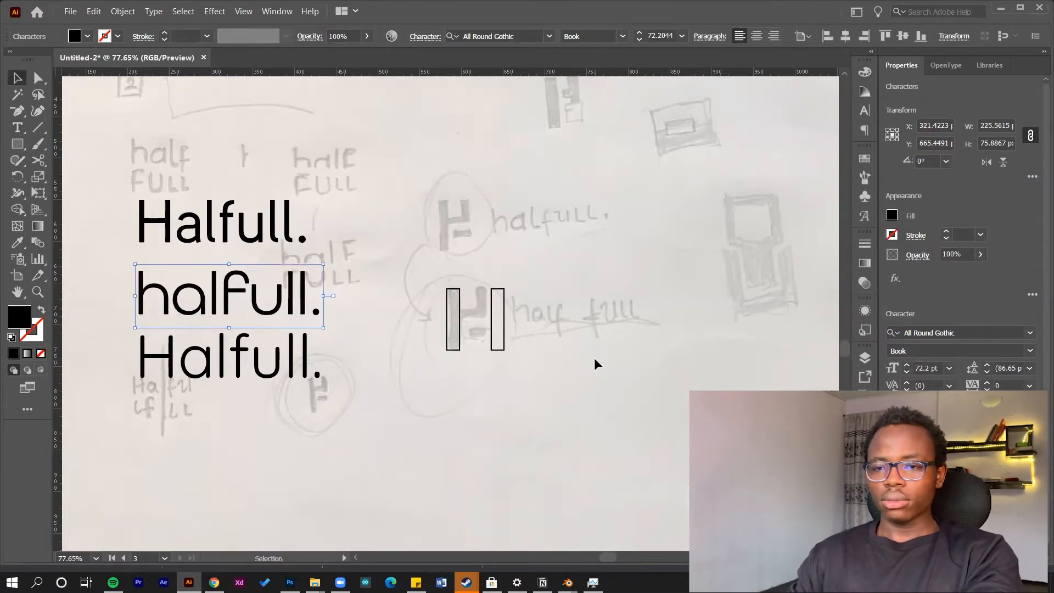
type("z")
key("ctrl+z")
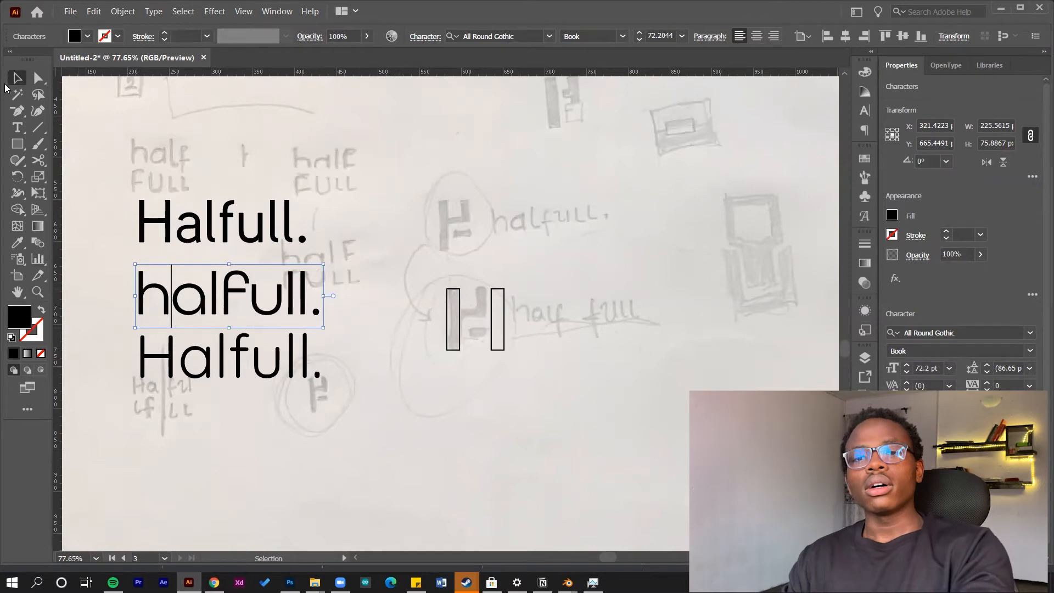
key("ctrl+shift+a")
- Turn a copy of the H mark's right upright by 90° and fit it as a crossbar about 30 px wide between the uprights
key("z")
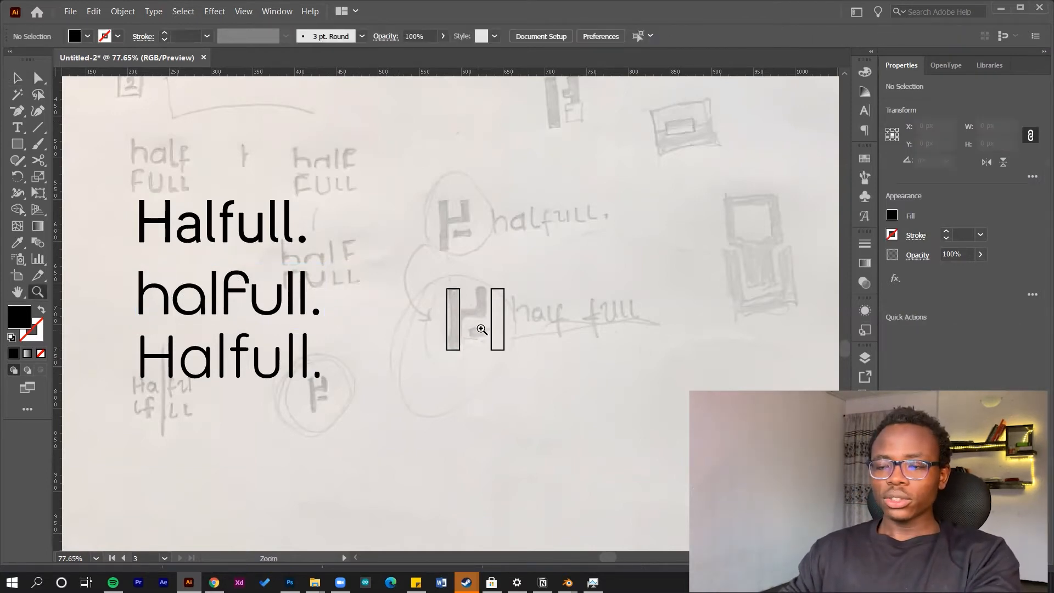
left_click_drag(481, 329, 677, 287)
key("space")
mouse_move(544, 327)
left_mouse_down()
mouse_move(540, 405)
mouse_move(531, 405)
mouse_move(532, 338)
left_mouse_up()
key("v")
left_click(554, 403)
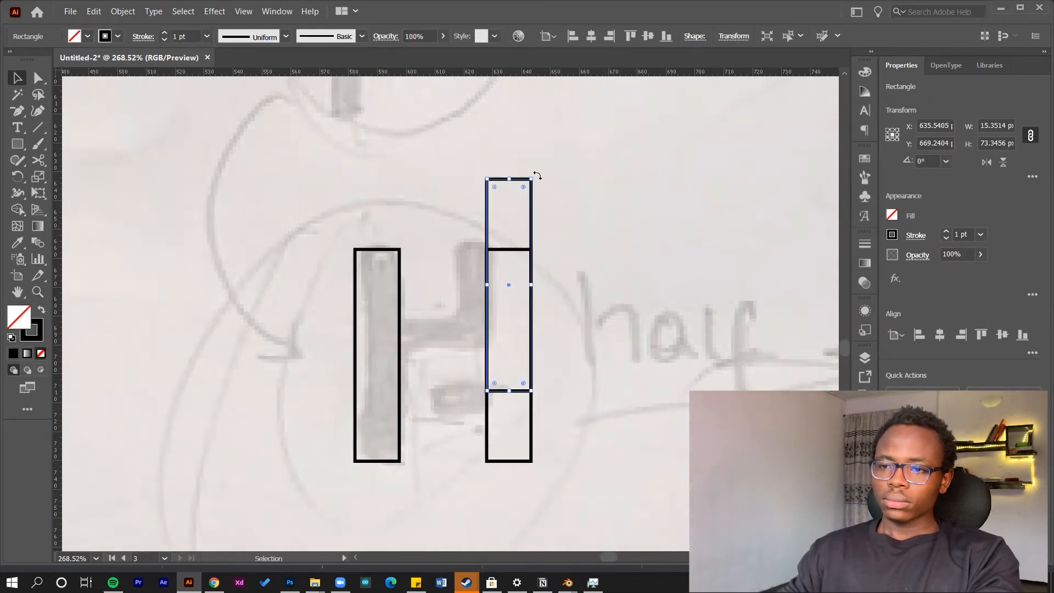
left_click_drag(536, 175, 618, 289)
left_click_drag(474, 263, 470, 250)
left_click_drag(612, 271, 486, 271)
- Duplicate the crossbar directly below the first one and fit it at about 15 px high between the uprights
left_click_drag(443, 271, 449, 316, "alt")
left_click(454, 327)
left_click_drag(443, 337, 538, 313)
left_click(454, 332)
left_click(441, 321)
left_click(438, 405)
left_click_drag(452, 405, 451, 426)
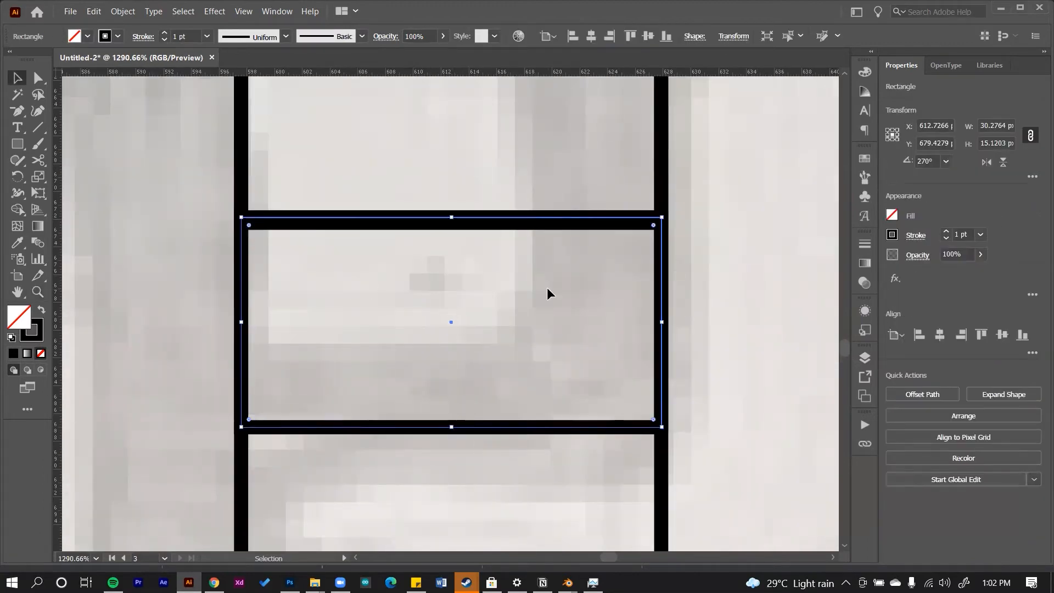
- Repeat the crossbar downward three more times to form a ladder of five between the uprights
left_click_drag(524, 267, 469, 266, "ctrl")
key("ctrl+z")
left_click(566, 313)
left_click_drag(581, 307, 568, 341, "ctrl")
key("ctrl+d")
key("ctrl+d")
left_click(502, 429)
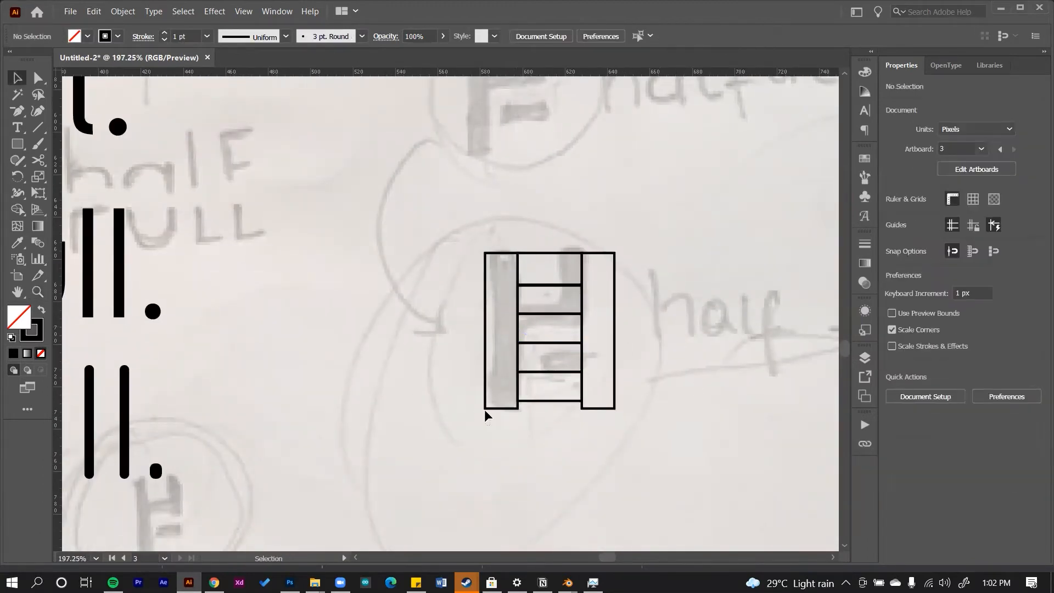
- Shorten the left upright to end level with the bottom crossbar
left_click(502, 408)
left_click_drag(501, 408, 501, 401)
left_click(640, 393)
left_click(614, 378)
- Place a copy of the whole ladder construction above and to the left of the original
left_click(481, 293)
left_click_drag(485, 298, 581, 328, "alt")
left_click_drag(636, 236, 472, 417)
scroll(522, 315, "up", 2)
left_click_drag(567, 308, 434, 179, "alt+shift")
- In the copied ladder, delete the top crossbar and shorten the right upright to the lower edge of the next crossbar
left_click(435, 179)
left_click(418, 175)
key("Delete")
left_click(461, 330)
left_click_drag(463, 330, 459, 235)
- Shift the copy's fourth crossbar to the right and align its right edge with the short right upright
left_click(461, 264)
left_click_drag(415, 279, 443, 278)
left_click(466, 509)
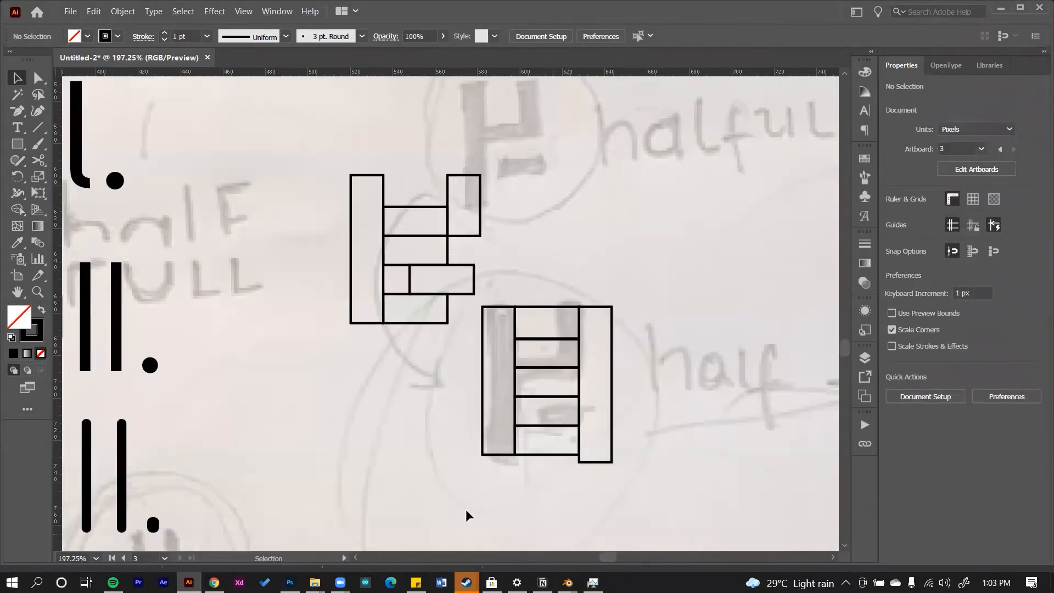
left_click(463, 236)
left_click(462, 265, "shift")
left_click(609, 36)
- Delete the two surplus crossbars directly above and below the offset bar in the copied mark
left_click(447, 309)
key("Delete")
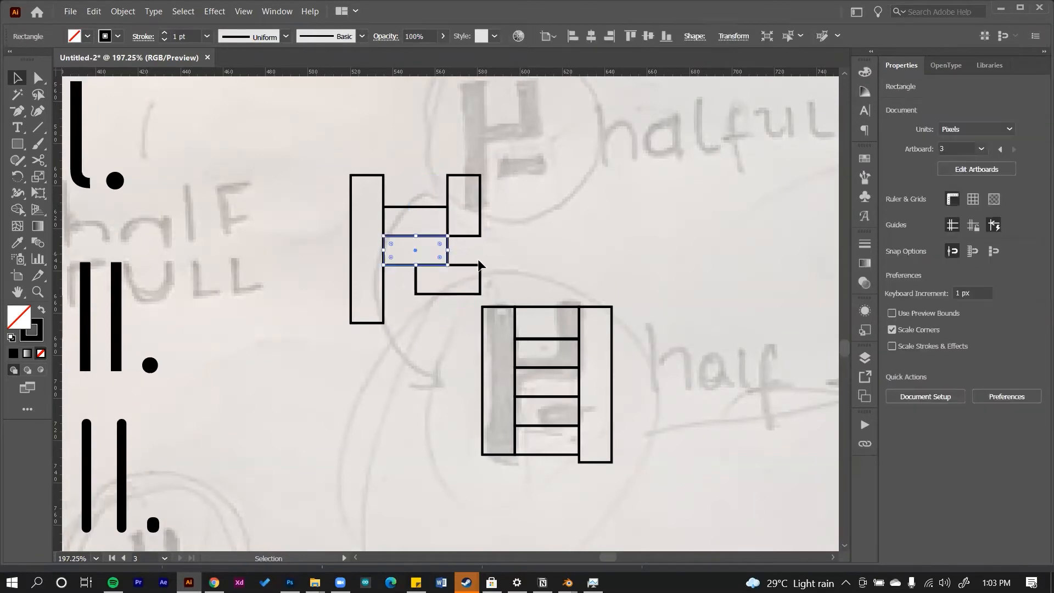
left_click(447, 258)
key("Delete")
- Place a copy of the H mark to the right of the construction, with touching parts united and corners rounded
scroll(384, 255, "down", 2)
left_click_drag(445, 321, 351, 187)
left_click_drag(382, 247, 674, 221)
key("a")
mouse_move(539, 299)
left_mouse_down()
mouse_move(550, 312)
mouse_move(544, 304)
left_mouse_up()
left_click_drag(621, 349, 549, 329)
- Narrow the rounded H mark by moving its right-hand anchor points 10 px to the left
left_click_drag(566, 181, 511, 390)
key("shift+Left")
left_click_drag(578, 269, 428, 355)
scroll(432, 322, "up", 2)
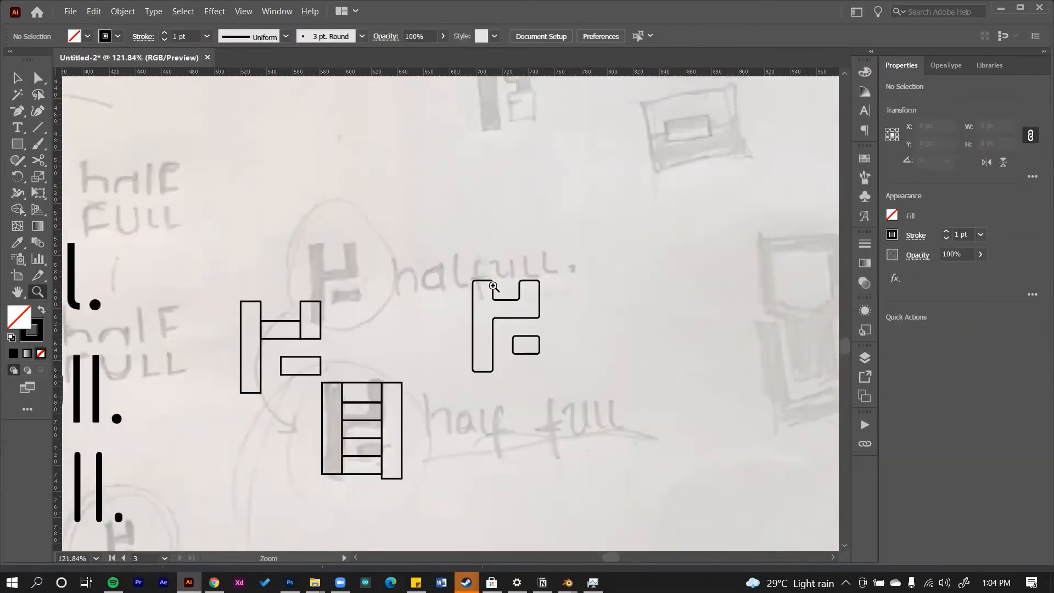
- Shorten the rounded mark's long left leg by moving its bottom anchor points 7 px up
key("v")
left_click_drag(429, 439, 454, 379)
key("a")
left_click_drag(516, 291, 548, 331)
key("Up")
key("Up")
key("Up")
key("Up")
key("Up")
key("Up")
key("Up")
left_click(566, 329)
left_click(560, 282)
left_click(549, 417)
mouse_move(549, 417)
left_mouse_down()
mouse_move(555, 377)
mouse_move(543, 428)
mouse_move(546, 416)
left_mouse_up()
key("ctrl+z")
key("ctrl+z")
left_click(584, 444)
- Swap fill and stroke on the rounded H mark and its small bar to make them solid black without an outline
left_click(546, 392)
right_click(548, 393)
left_click(584, 277)
left_click(544, 435)
left_click(535, 478)
left_click_drag(559, 377, 570, 436)
key("shift+x")
left_click(634, 313)
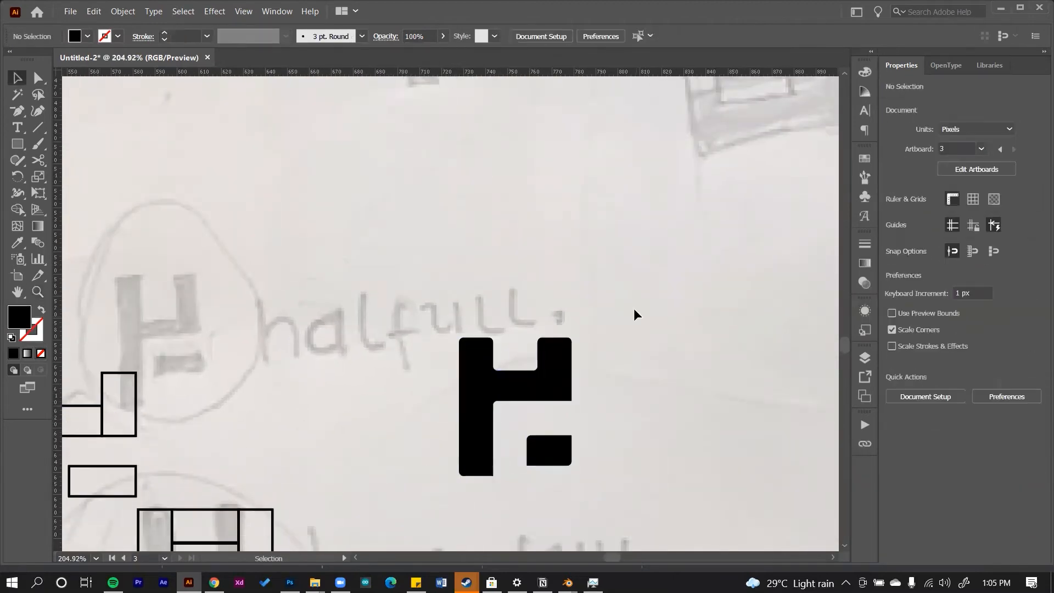
- Place the solid H mark with its small bar beside the halfull. wordmark on the white artboard
left_click_drag(611, 313, 482, 333)
left_click_drag(620, 352, 747, 352)
key("a")
left_click_drag(556, 310, 345, 336)
key("v")
left_click_drag(282, 283, 318, 323)
left_click_drag(307, 299, 560, 237)
key("a")
left_click_drag(619, 205, 488, 448)
left_click_drag(497, 286, 508, 289)
left_click(652, 178)
left_click_drag(651, 178, 471, 263)
left_click_drag(192, 337, 688, 250)
left_click_drag(727, 229, 796, 230)
left_click_drag(476, 263, 516, 263)
- Try to adjust the anchor points and corners of the H mark beside the wordmark
left_click(244, 304)
left_click_drag(269, 291, 257, 302)
left_click(307, 369, "shift")
left_click_drag(315, 367, 329, 347)
left_click_drag(344, 238, 185, 429)
left_click_drag(319, 363, 313, 367)
left_click(307, 338)
key("ctrl+z")
key("c")
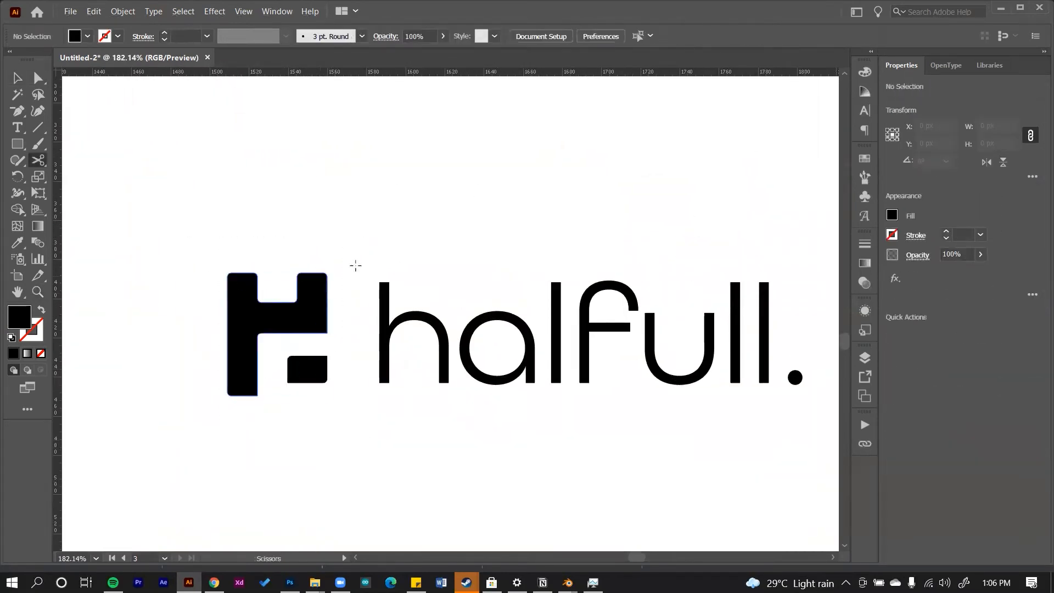
- Enlarge the rounding of the two inner corners in the notch between the H mark's upper arms
left_click_drag(261, 270, 322, 268)
key("a")
left_click(256, 318)
left_click_drag(279, 298, 246, 331)
left_click(274, 290)
left_click(255, 319)
left_click(312, 320, "shift")
left_click_drag(311, 320, 303, 313)
left_click(324, 384)
key("z")
left_click_drag(329, 372, 322, 383)
- Enlarge the rounding of the inner corner where the H mark's long leg meets the crossbar
key("a")
left_click(238, 363)
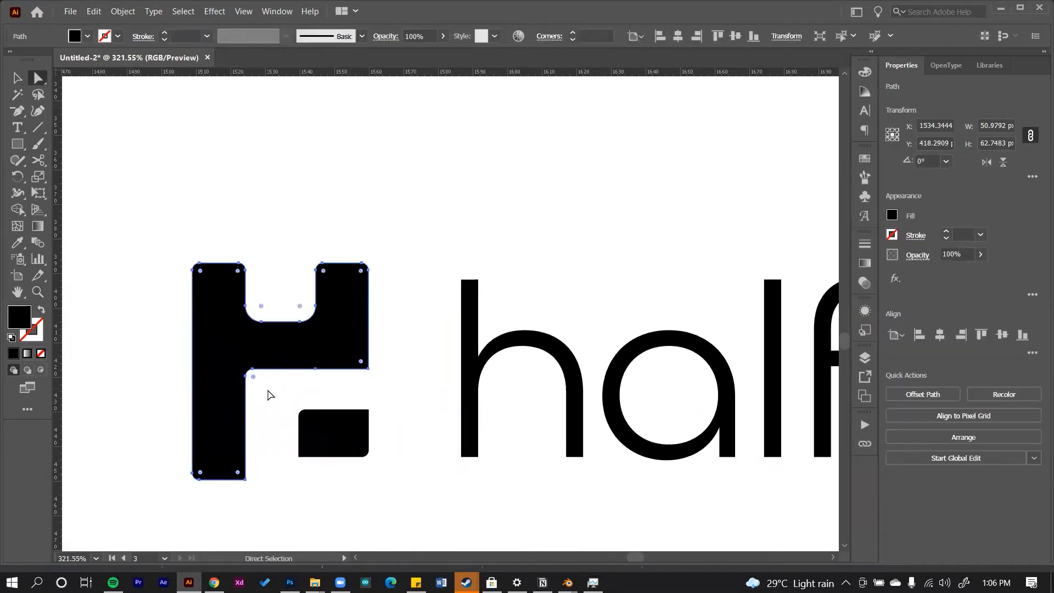
left_click_drag(252, 377, 259, 383)
key("z")
left_click_drag(293, 282, 258, 285)
- Try to adjust the small bar and neighbouring points of the H mark, undoing the last change
key("v")
left_click(331, 376)
left_click_drag(297, 377, 280, 357)
left_click(394, 473)
key("z")
key("a")
left_click_drag(247, 277, 339, 370)
key("z")
left_click_drag(250, 307, 383, 302)
left_click_drag(383, 308, 343, 308)
key("ctrl+z")
- Round the outer lower corner of the H mark's short arm with a large radius
key("a")
left_click_drag(416, 348, 400, 336)
key("z")
mouse_move(388, 230)
left_mouse_down()
mouse_move(341, 227)
mouse_move(407, 225)
left_mouse_up()
left_click(659, 283)
key("z")
left_click_drag(594, 285, 496, 315)
left_click_drag(340, 333, 389, 333)
mouse_move(406, 383)
left_mouse_down()
mouse_move(384, 383)
mouse_move(421, 379)
mouse_move(407, 371)
left_mouse_up()
- Edit the corner points of the small bar beneath the H mark's short arm
left_click(439, 379)
key("z")
left_click_drag(516, 367, 387, 387)
left_click_drag(313, 360, 358, 360)
key("a")
left_click(358, 359)
left_click(357, 331)
key("z")
left_click_drag(308, 310, 357, 310)
key("minus")
left_click(352, 357)
left_click(626, 309)
key("a")
left_click(344, 356)
left_click(347, 367)
- Draw a rectangle as the small bar beneath the short arm and round its corners
key("m")
left_click_drag(505, 352, 347, 447)
key("v")
key("a")
left_click_drag(354, 361, 371, 374)
key("z")
left_click_drag(488, 295, 233, 291)
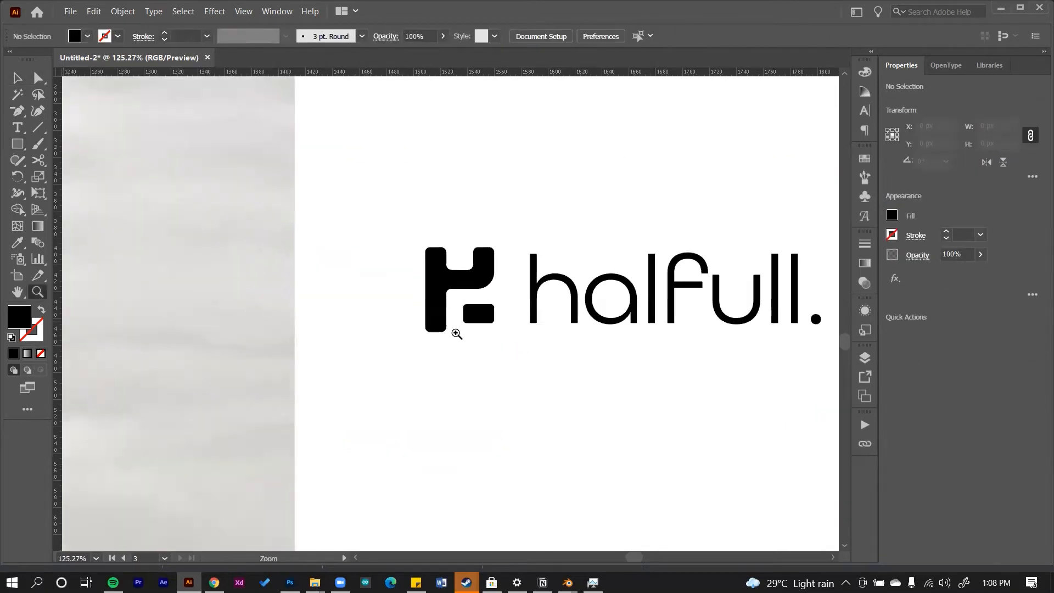
- Select the halfull. wordmark beside the finished mark and open its font style choices
left_click_drag(456, 319, 603, 319)
left_click(494, 340, "ctrl")
left_click_drag(382, 341, 220, 341)
left_click(542, 384, "ctrl")
left_click_drag(529, 466, 430, 459)
key("v")
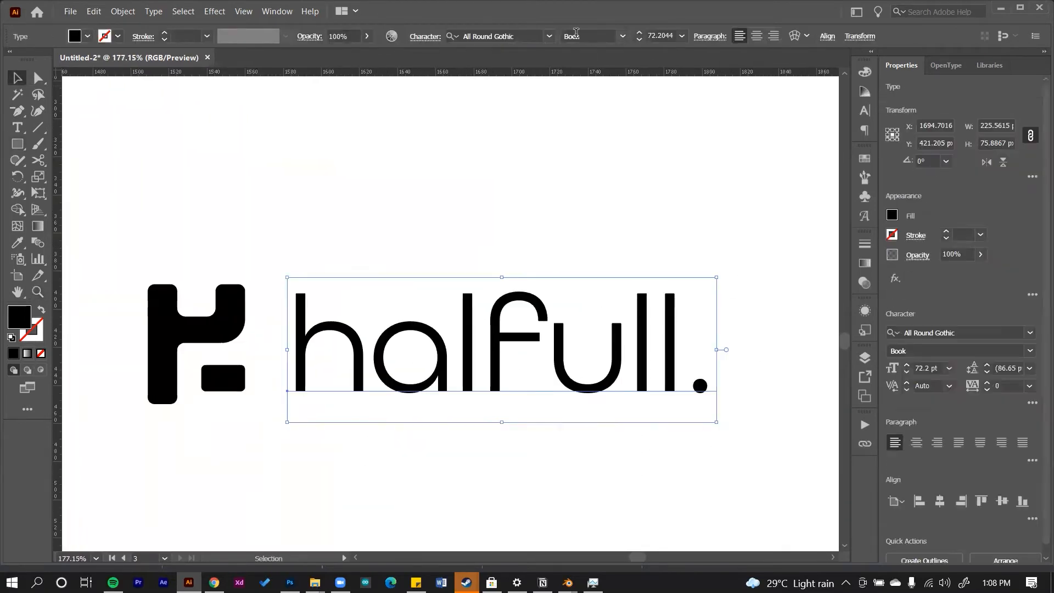
left_click(619, 36)
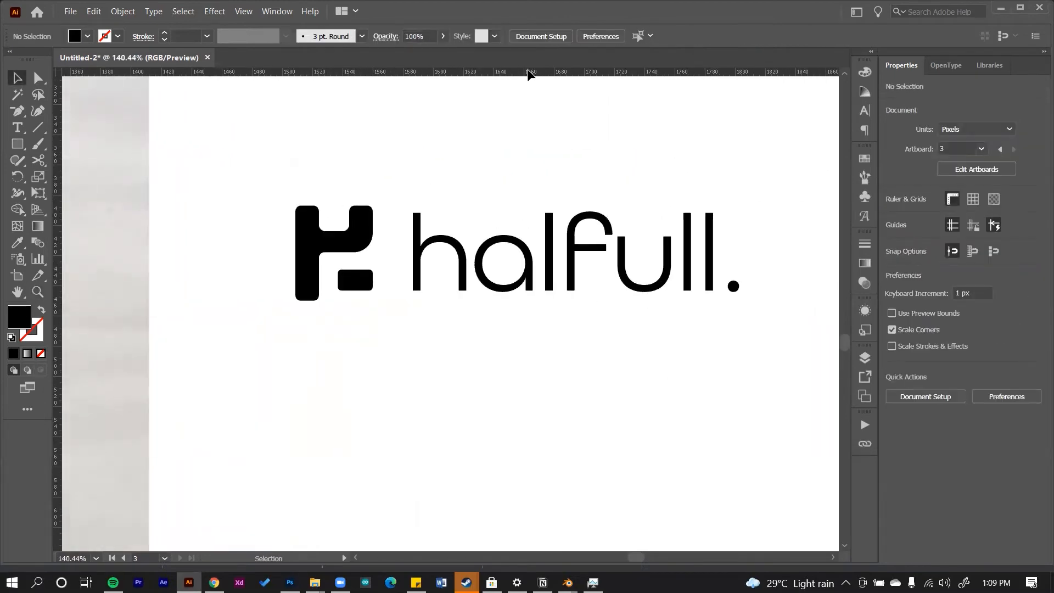
- Add horizontal guides along the top of the letter h and the top of the H mark
left_click_drag(355, 286, 355, 290)
left_click_drag(417, 71, 417, 212)
left_click_drag(360, 71, 361, 205)
left_click(282, 212, "shift")
left_click_drag(287, 212, 314, 299)
key("ctrl+z")
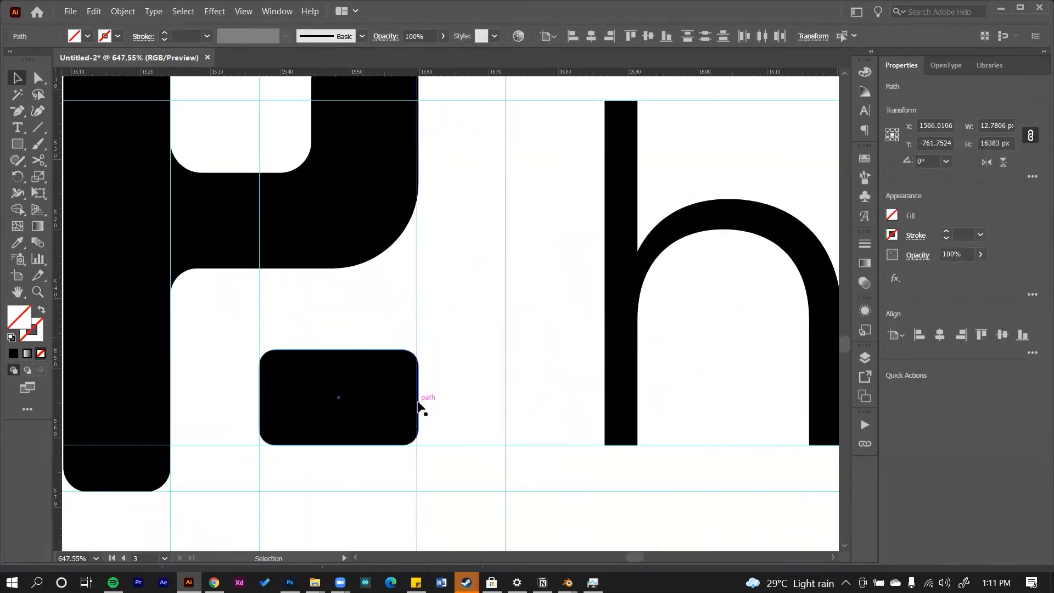
- Try to shift the vertical spacing guides between the H mark and the letter h, checking the snapping options
left_click_drag(418, 403, 424, 330)
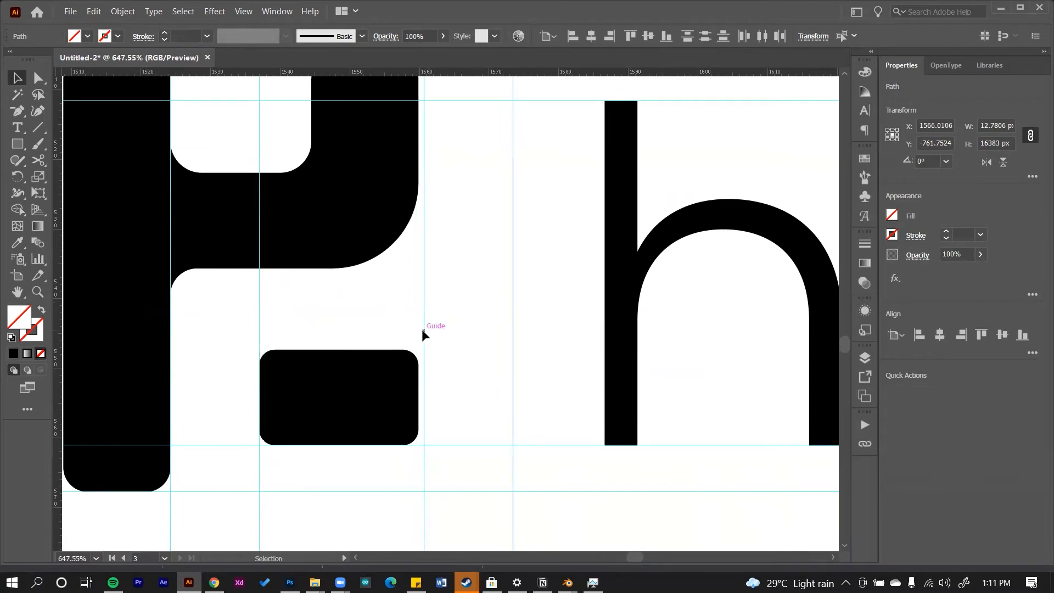
left_click_drag(605, 349, 604, 348)
left_click_drag(604, 348, 507, 376)
key("ctrl+z")
left_click(275, 11)
mouse_move(243, 11)
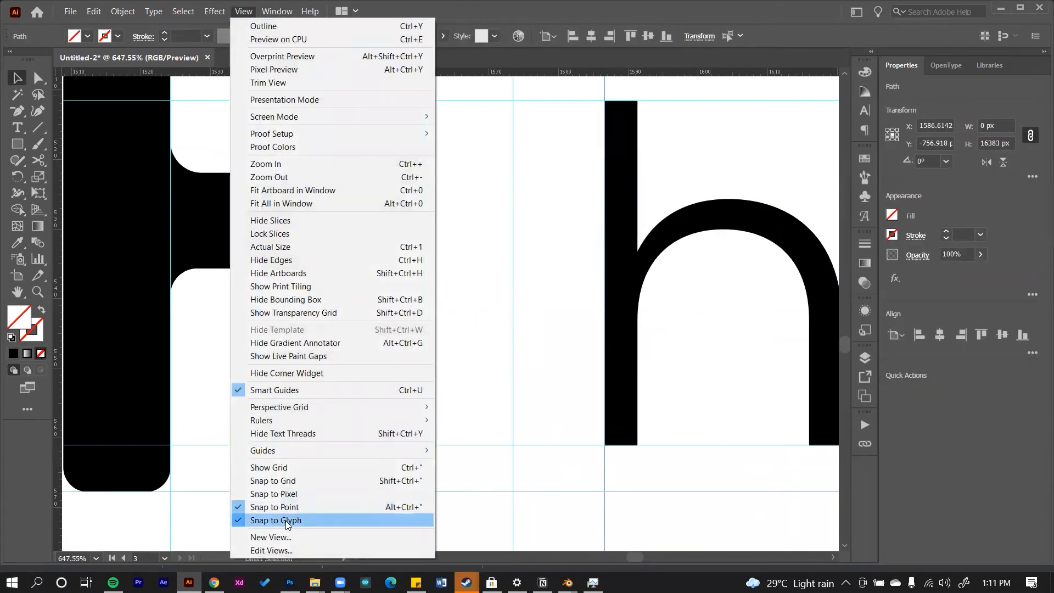
left_click(483, 389)
- Space vertical guides from the H mark's right edge toward the wordmark, repeating the 12.78 px gap between leg and bar
key("z")
left_click_drag(423, 392, 520, 381)
left_click(587, 384)
left_click(425, 385, "shift")
left_click_drag(426, 385, 414, 385)
left_click_drag(414, 368, 330, 336)
left_click_drag(625, 333, 653, 333)
left_click_drag(483, 430, 510, 429)
key("z")
left_click_drag(527, 386, 665, 376)
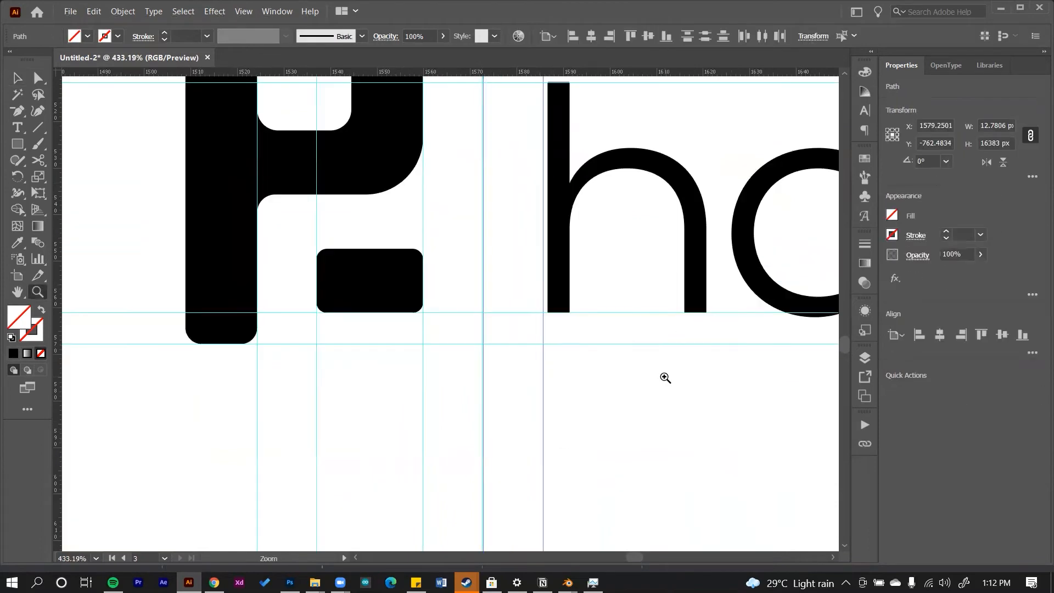
- Align the left edge of the lower halfull. wordmark with the outermost spacing guide
left_click_drag(467, 386, 664, 387)
key("v")
left_click_drag(506, 351, 503, 352)
left_click_drag(442, 370, 121, 370)
left_click(663, 408)
key("z")
left_click_drag(663, 409, 508, 341)
key("v")
left_click_drag(697, 503, 510, 376)
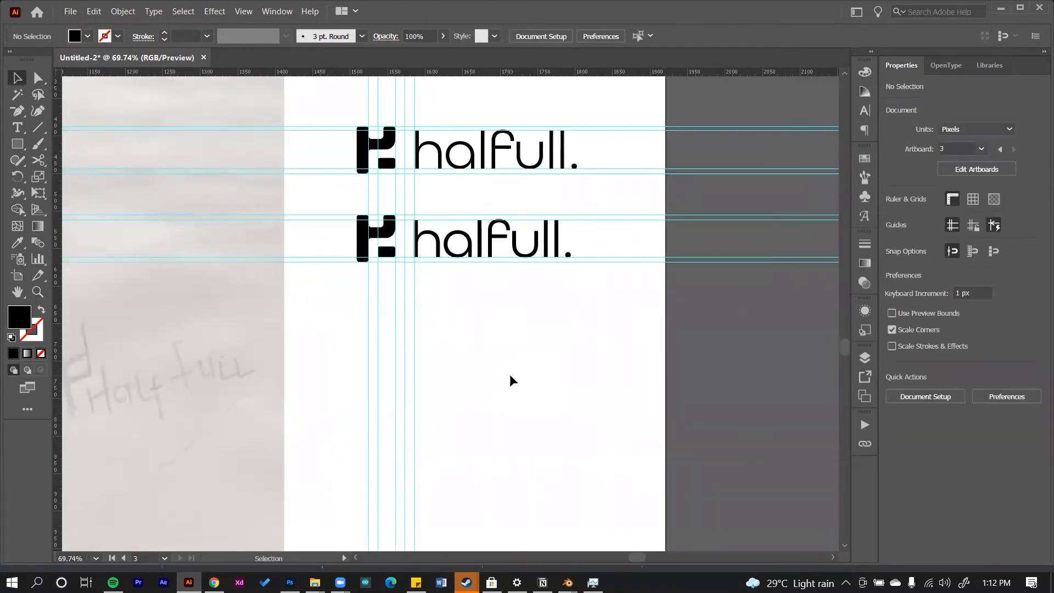
- Draw a new artboard in the empty space to the right of the guided logos
left_click_drag(598, 389, 395, 389)
key("shift+o")
left_click_drag(486, 176, 759, 406)
left_click_drag(637, 339, 637, 498)
key("z")
left_click_drag(297, 299, 588, 302)
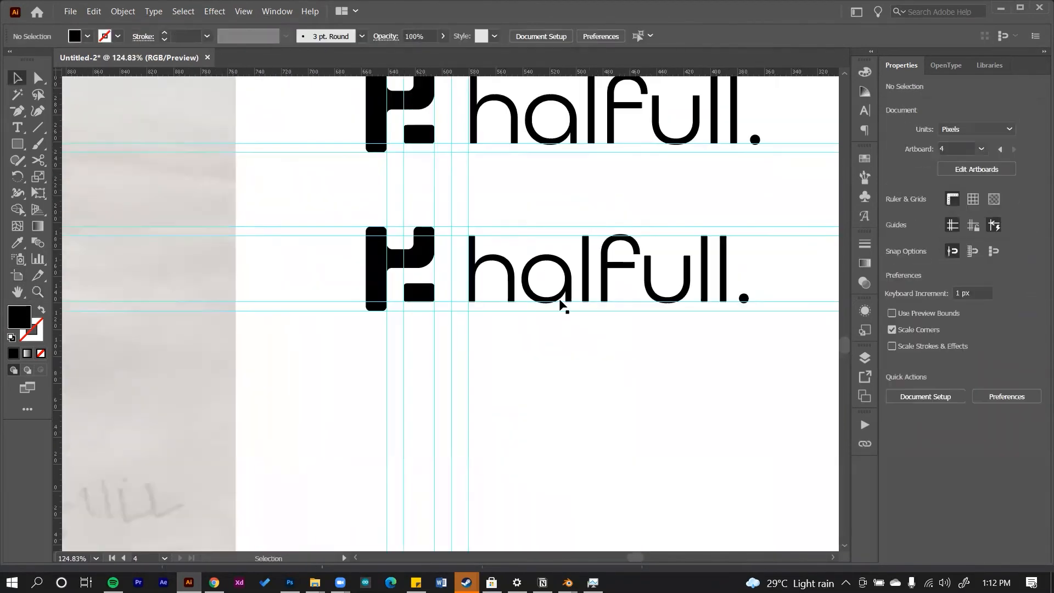
- Place the spaced H mark and halfull. wordmark on a clean artboard away from the guides
left_click_drag(769, 219, 352, 288)
left_click_drag(352, 287, 138, 287)
left_click_drag(387, 330, 343, 315)
key("v")
left_click_drag(342, 271, 513, 396)
left_click(559, 403)
key("z")
left_click_drag(560, 403, 790, 403)
left_click_drag(318, 452, 441, 439)
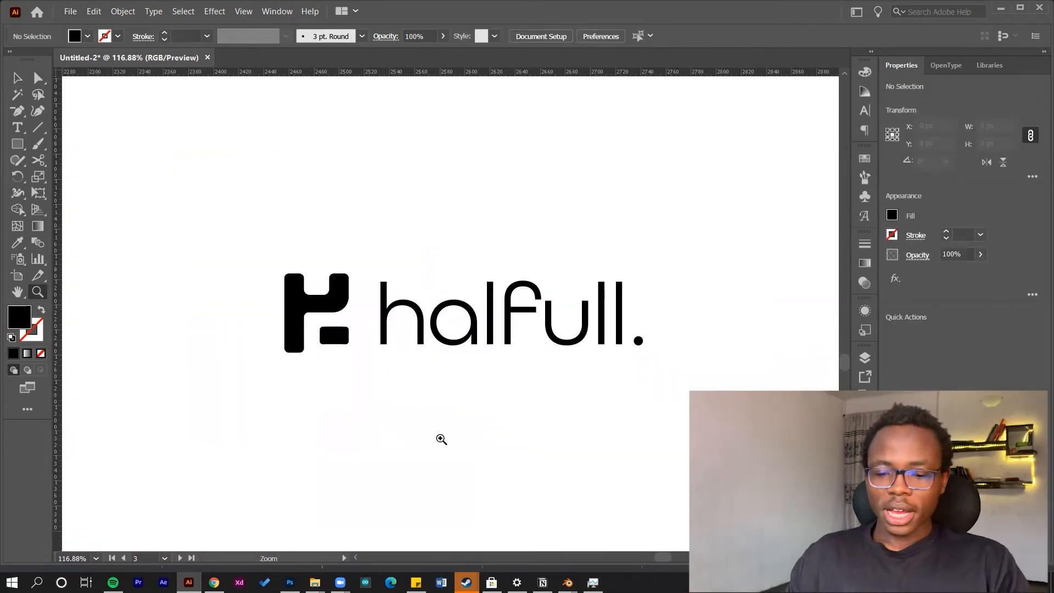
- Select the complete halfull. logo and move it near the middle of the blank artboard
left_click_drag(514, 351, 235, 409)
left_click_drag(464, 428, 436, 431)
left_click_drag(510, 433, 497, 409)
left_click_drag(518, 328, 584, 322)
key("v")
left_click_drag(640, 275, 406, 402)
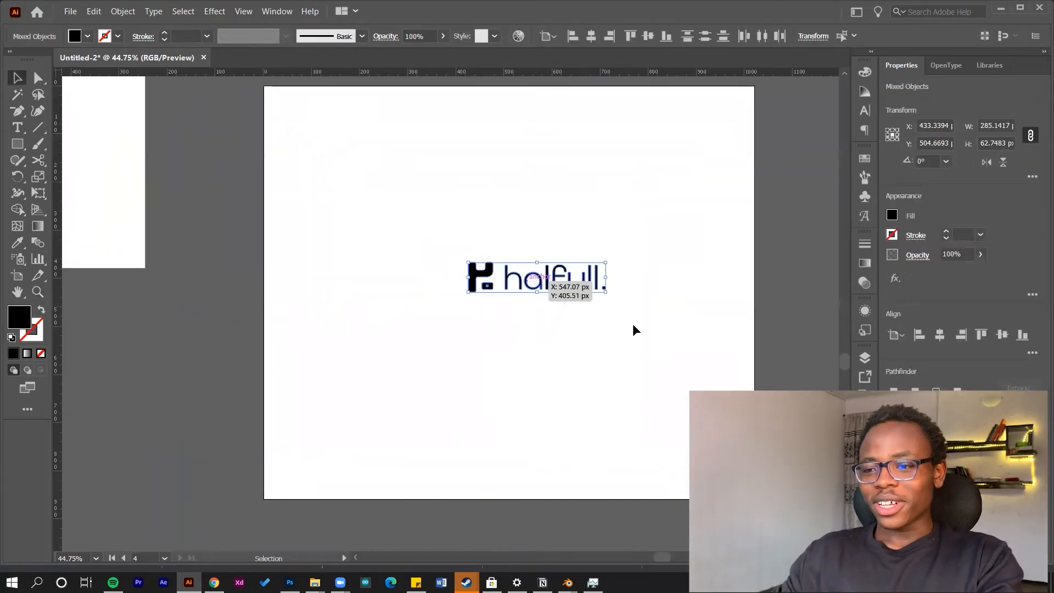
- Switch to Chrome, open coolors.co in a new tab and dismiss its welcome pop-ups
key("alt+Tab")
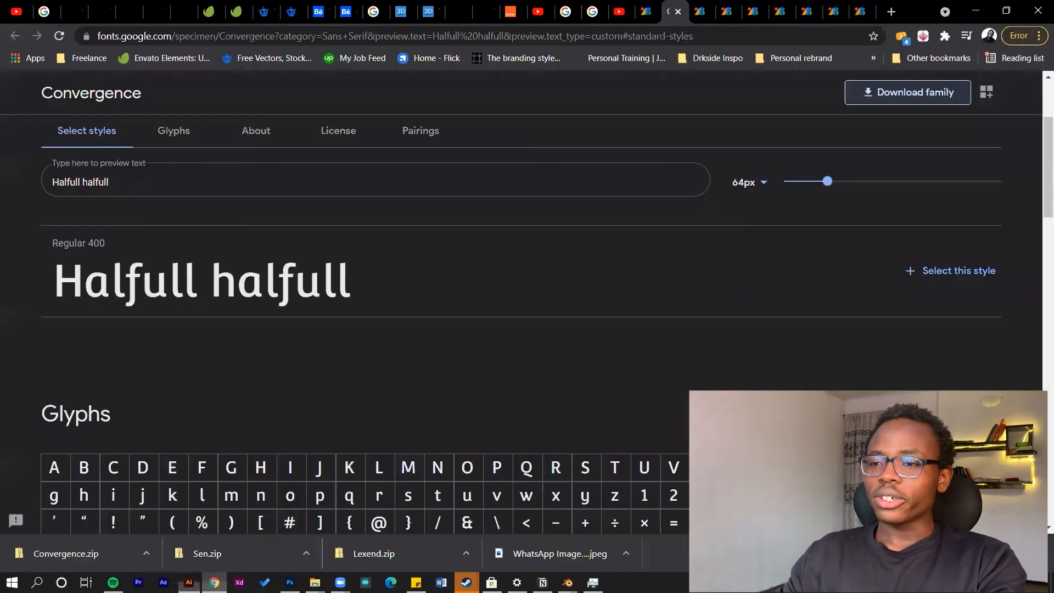
left_click(891, 12)
type("coolors.co")
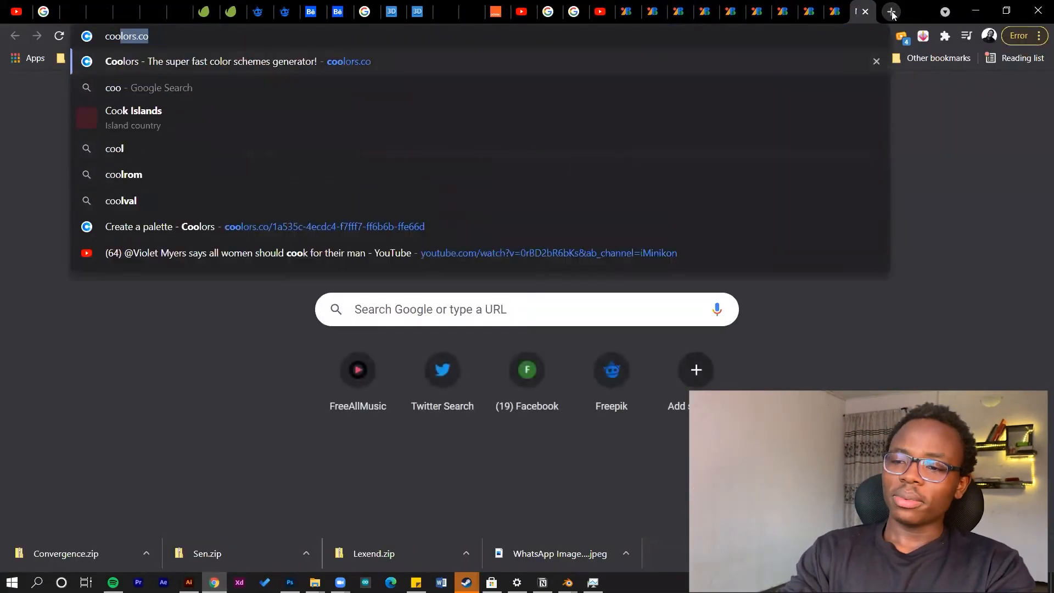
key("Return")
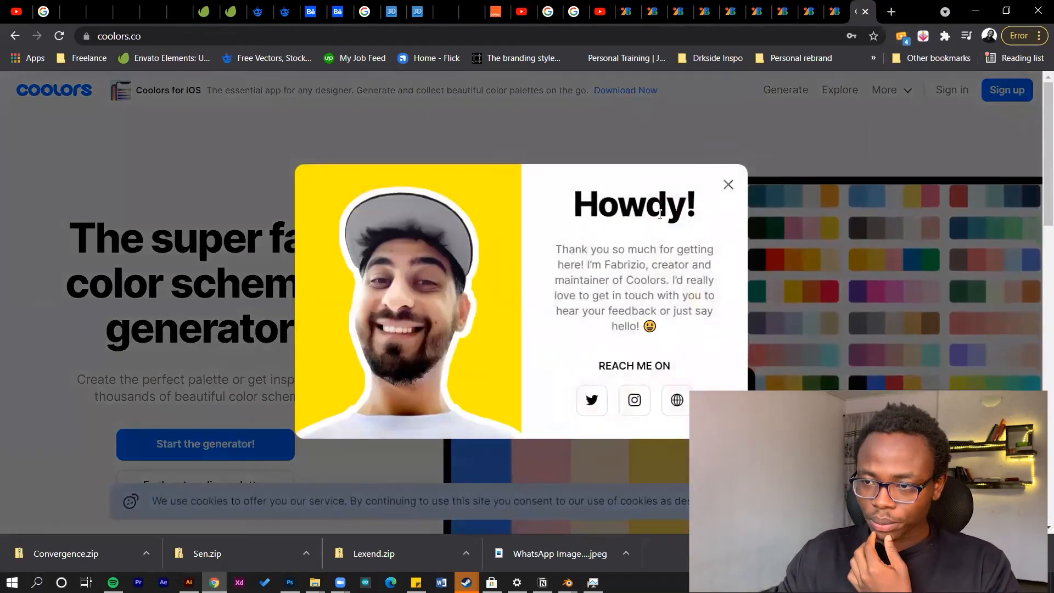
left_click(730, 186)
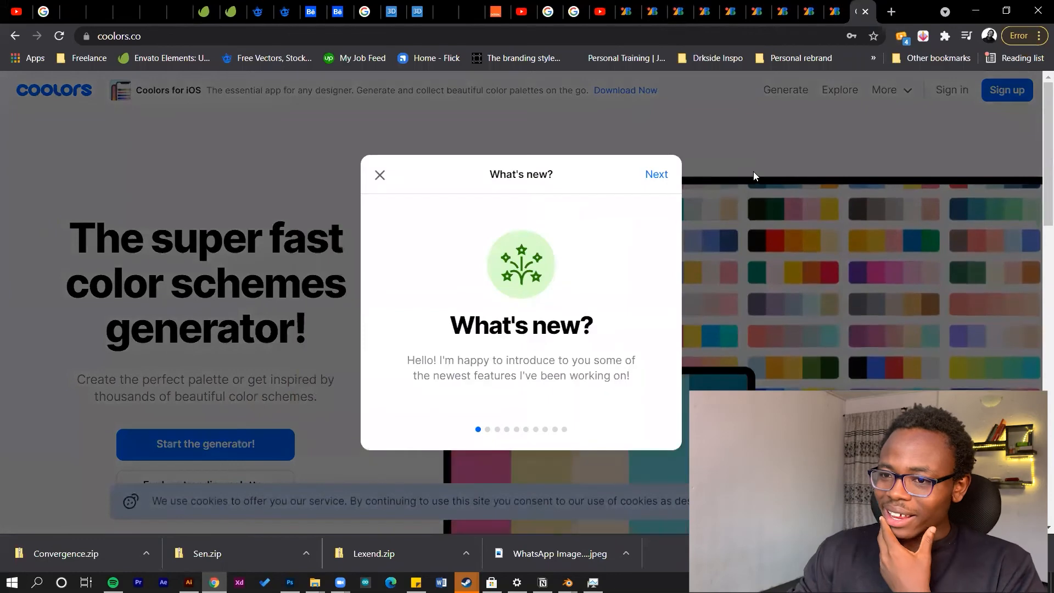
left_click(379, 175)
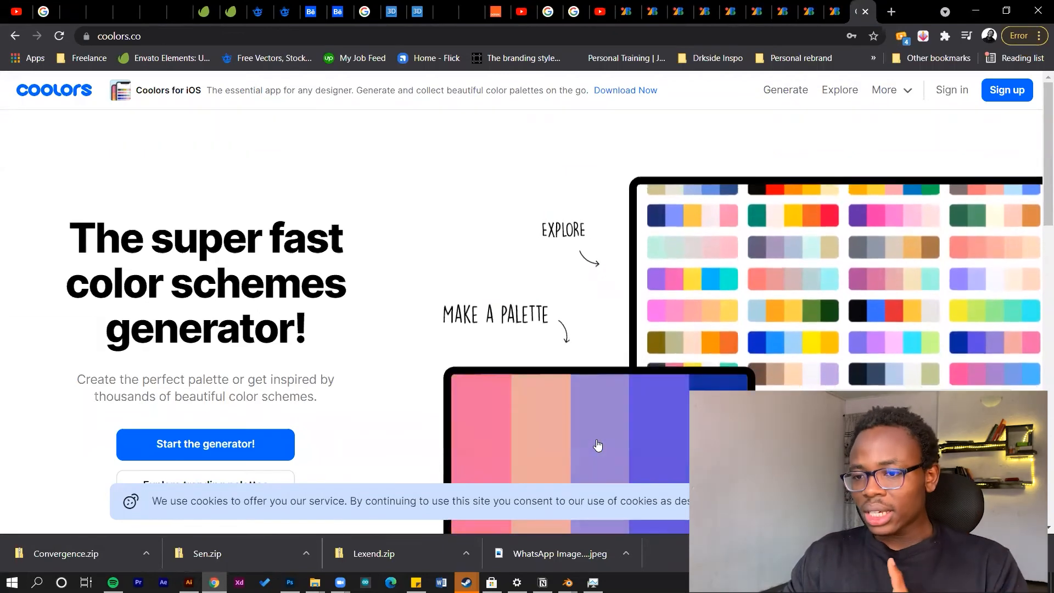
scroll(544, 425, "down", 3)
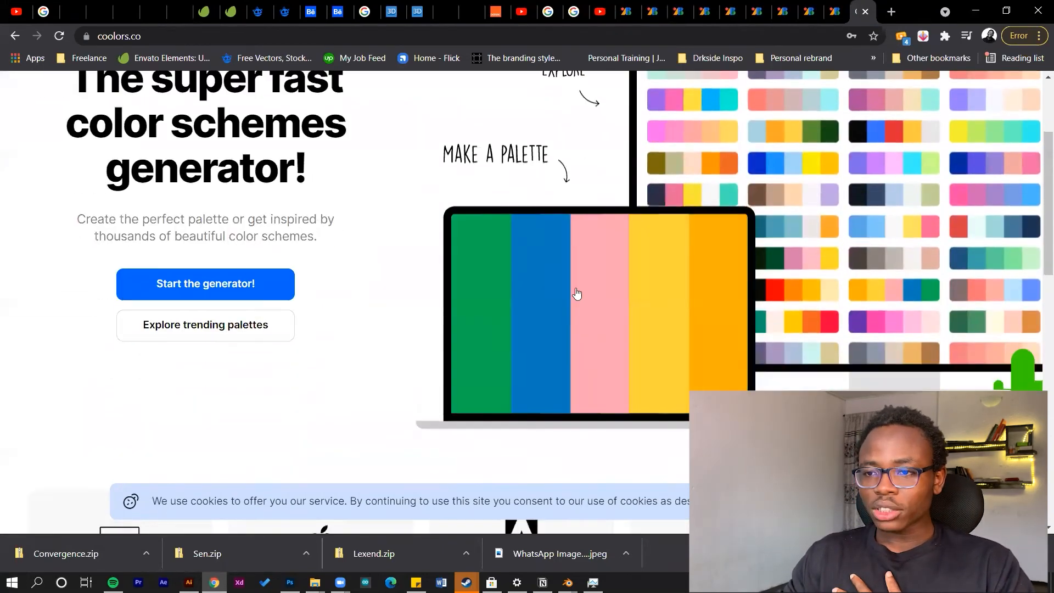
left_click(585, 272)
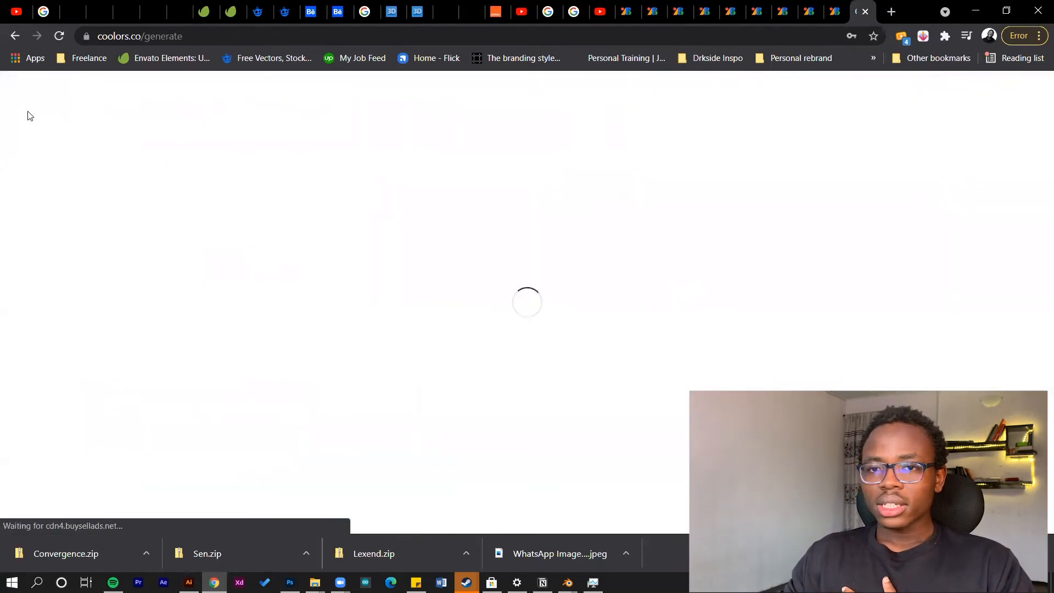
left_click(14, 36)
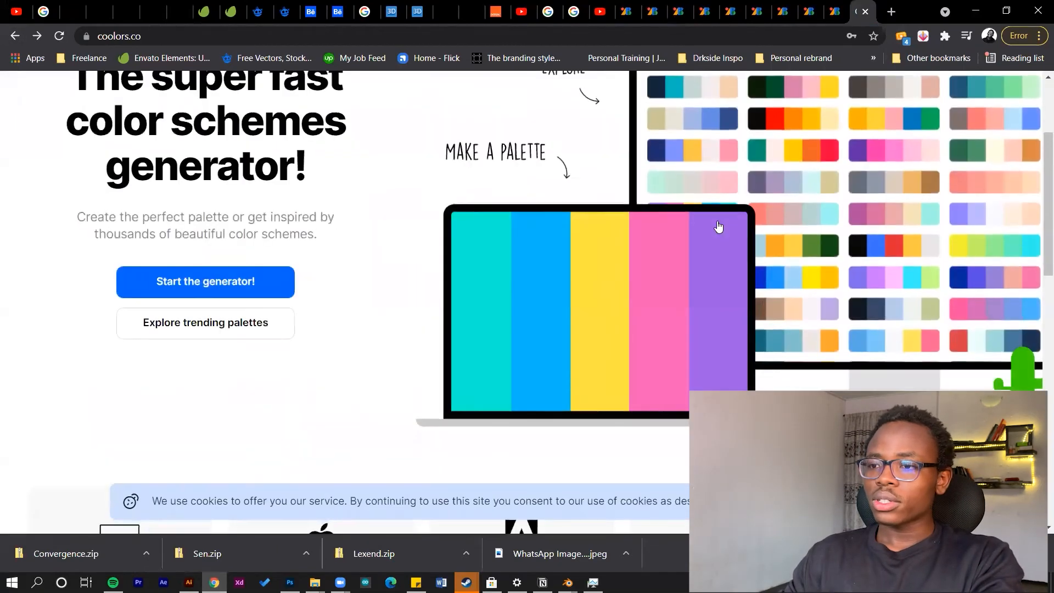
- Open the trending color palettes from the Coolors homepage and look over the first ones
scroll(737, 191, "up", 3)
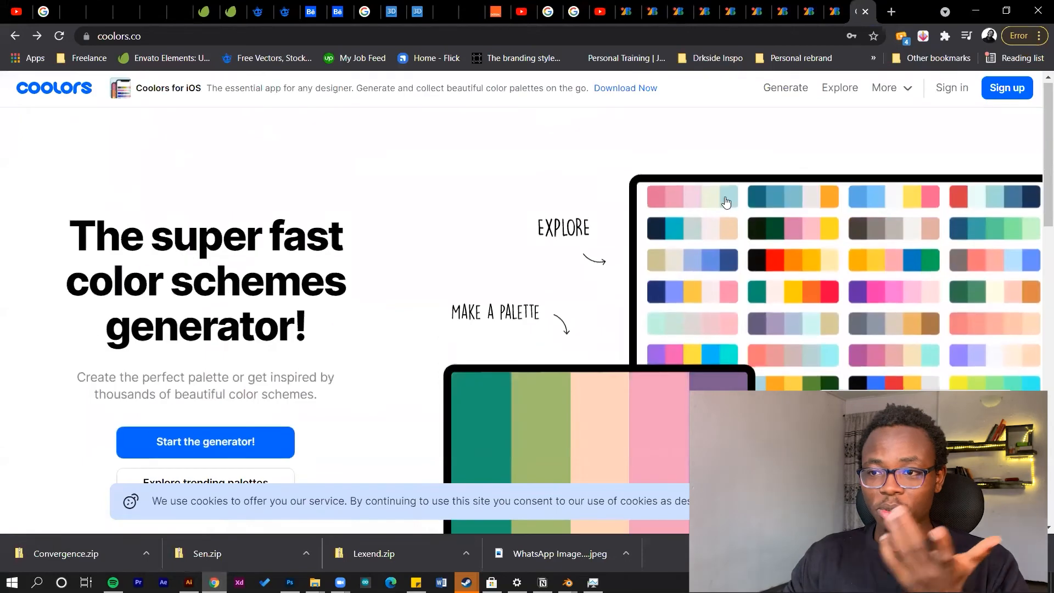
left_click(747, 218)
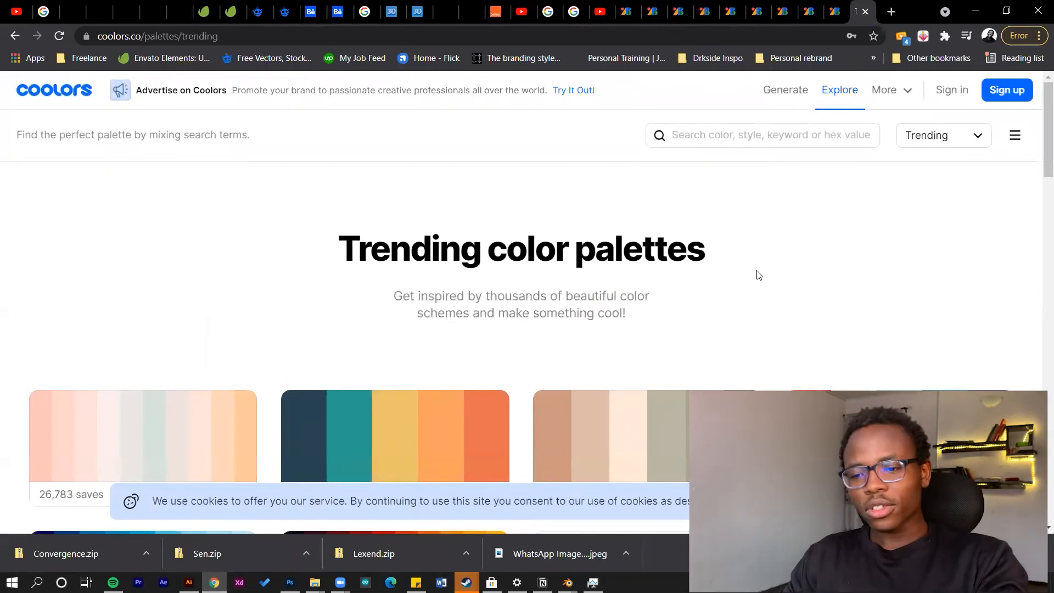
scroll(705, 348, "down", 3)
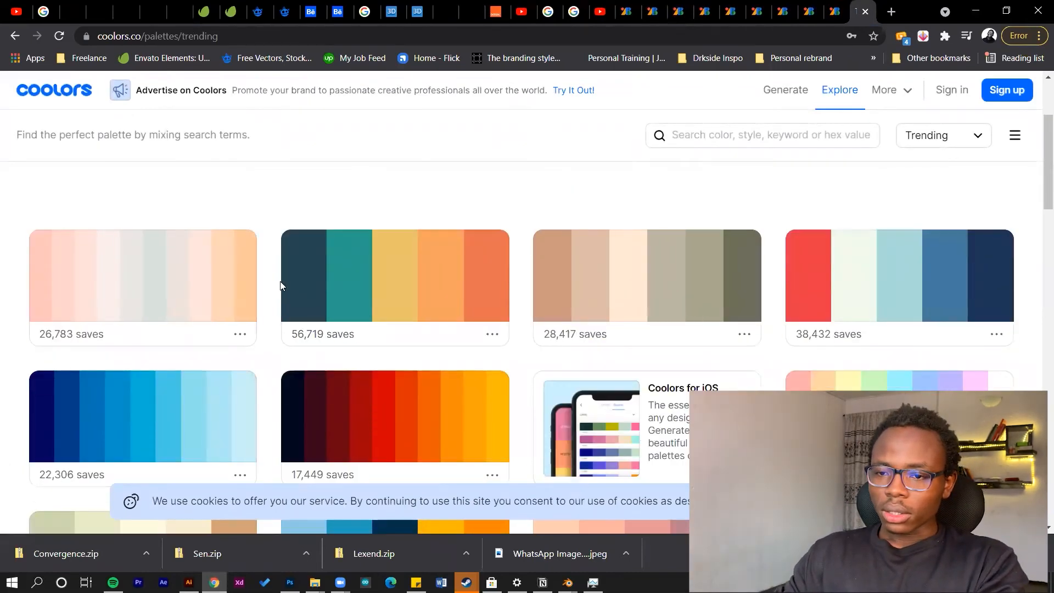
scroll(631, 275, "up", 3)
- Search the trending palettes for "eco" and for technology
left_click(795, 138)
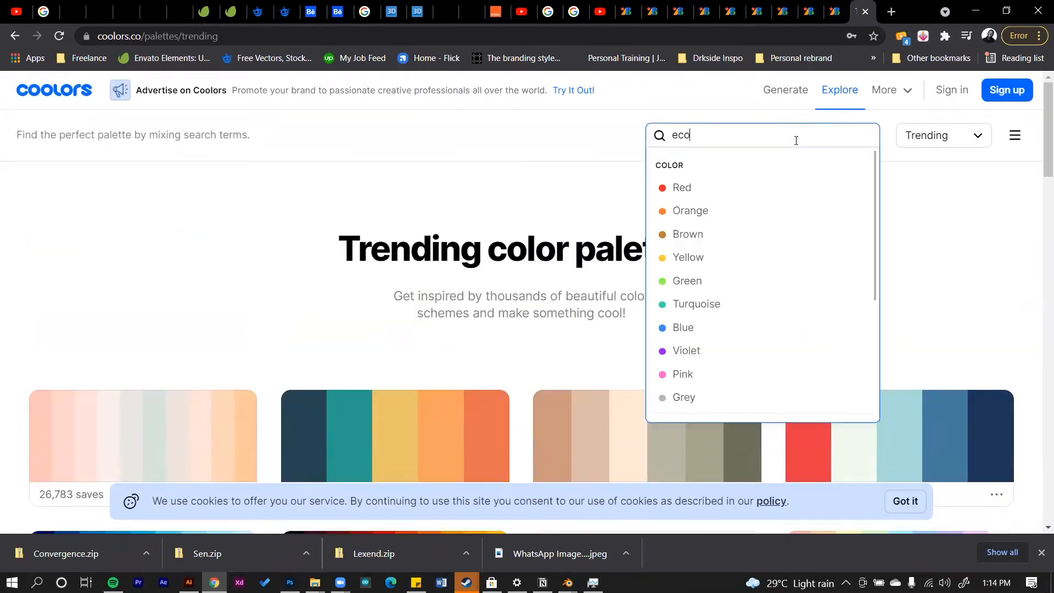
type("eco")
key("Return")
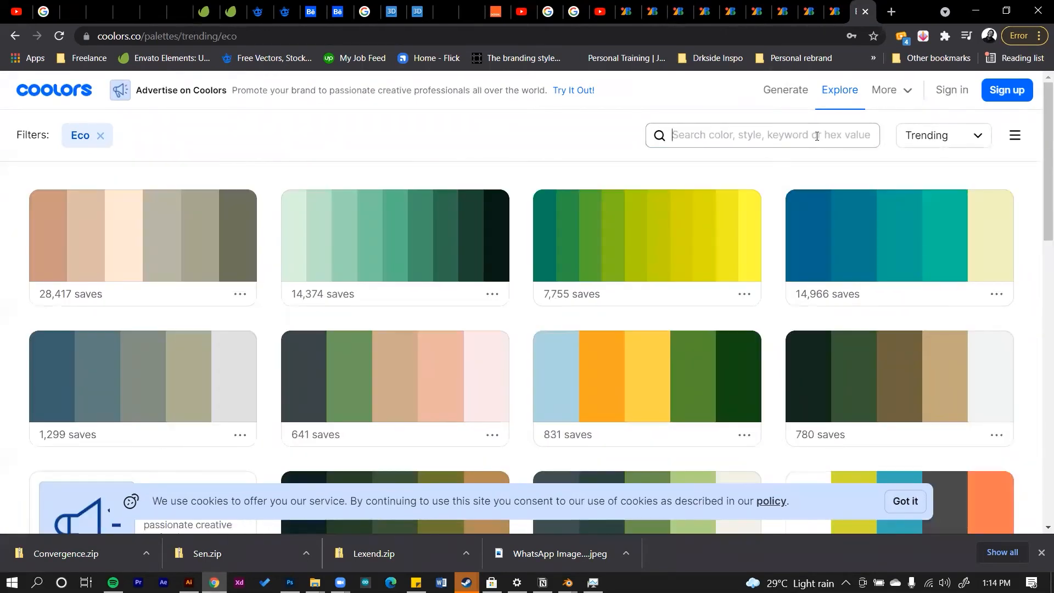
type("tech")
key("Return")
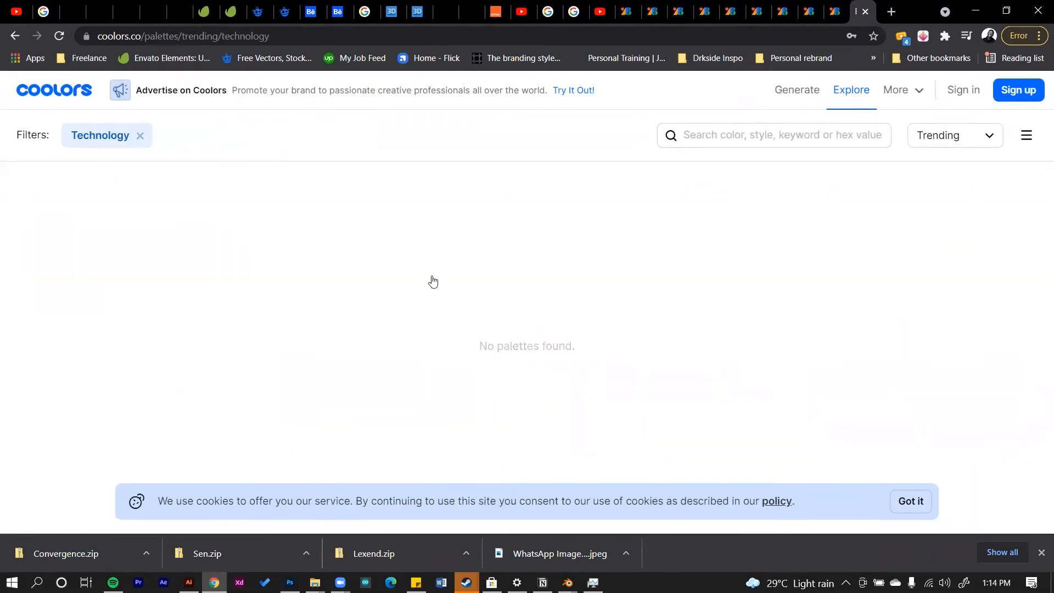
- Look through the technology palettes and clear the Technology filter
scroll(426, 166, "down", 20)
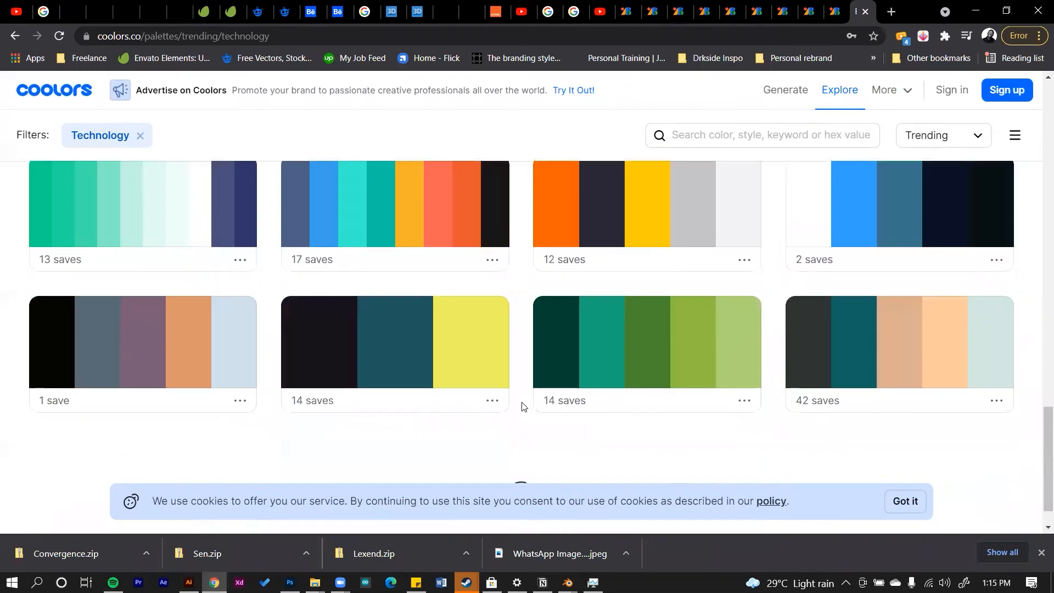
scroll(521, 406, "up", 20)
left_click(140, 136)
- Search the trending palettes for "eco friendly" and "eco", and look through the eco palettes
left_click(815, 142)
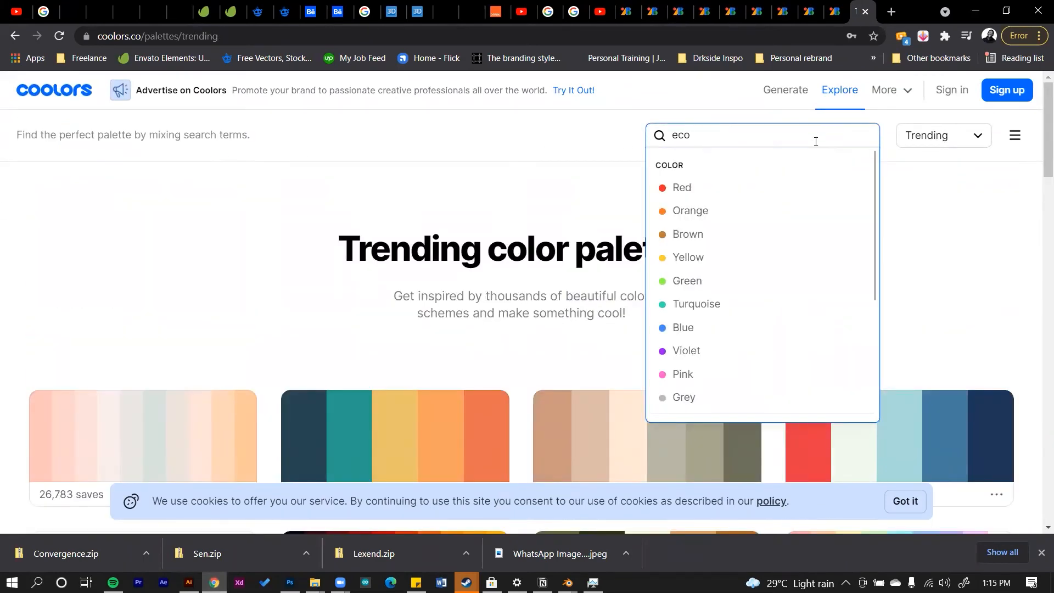
type("eco friendly")
key("Return")
type("eco")
key("Return")
left_click(141, 135)
scroll(663, 337, "down", 11)
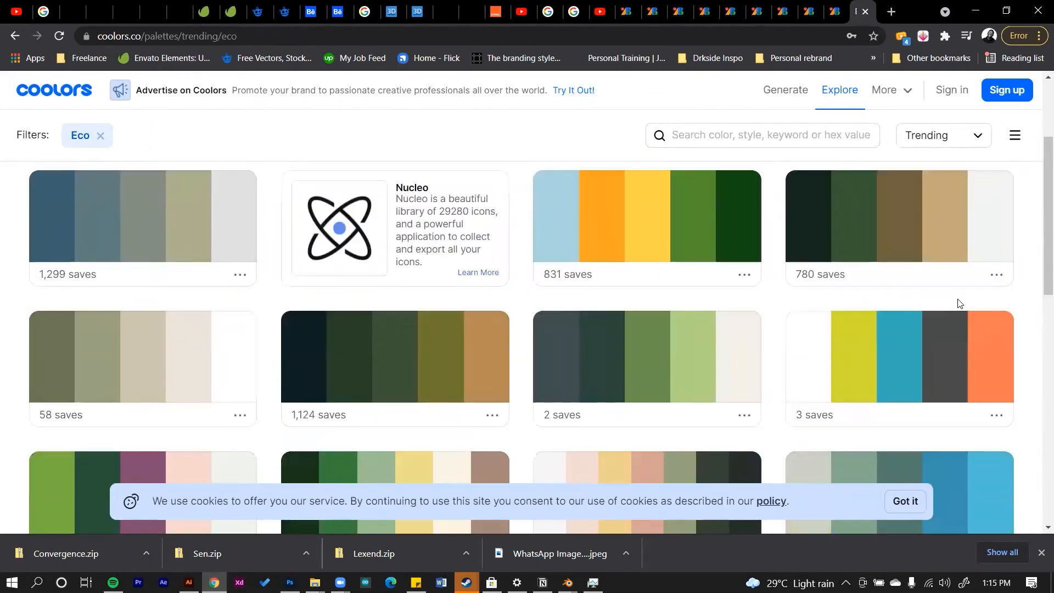
scroll(410, 307, "down", 3)
scroll(600, 324, "up", 9)
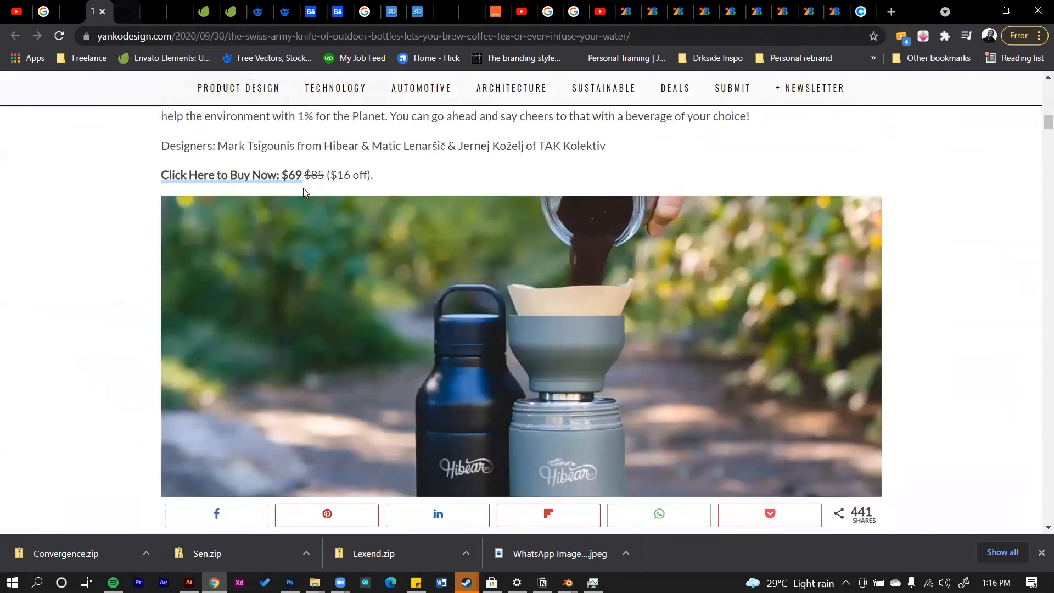
- Look over the outdoor bottle article and the bottle product listings on Yanko Design for color inspiration
scroll(564, 353, "down", 5)
scroll(564, 353, "up", 2)
scroll(565, 353, "down", 15)
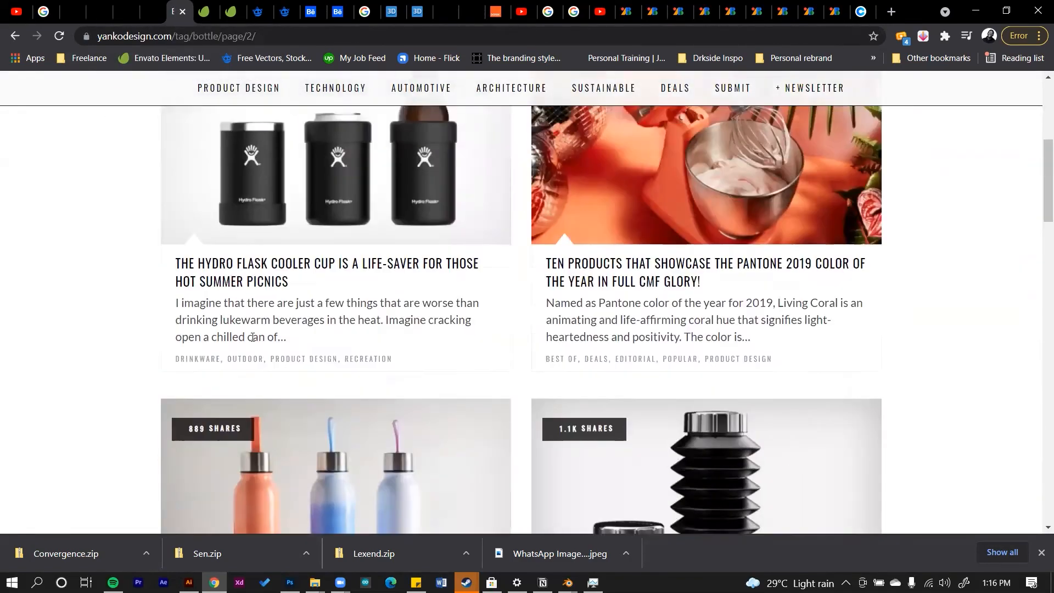
scroll(624, 305, "up", 5)
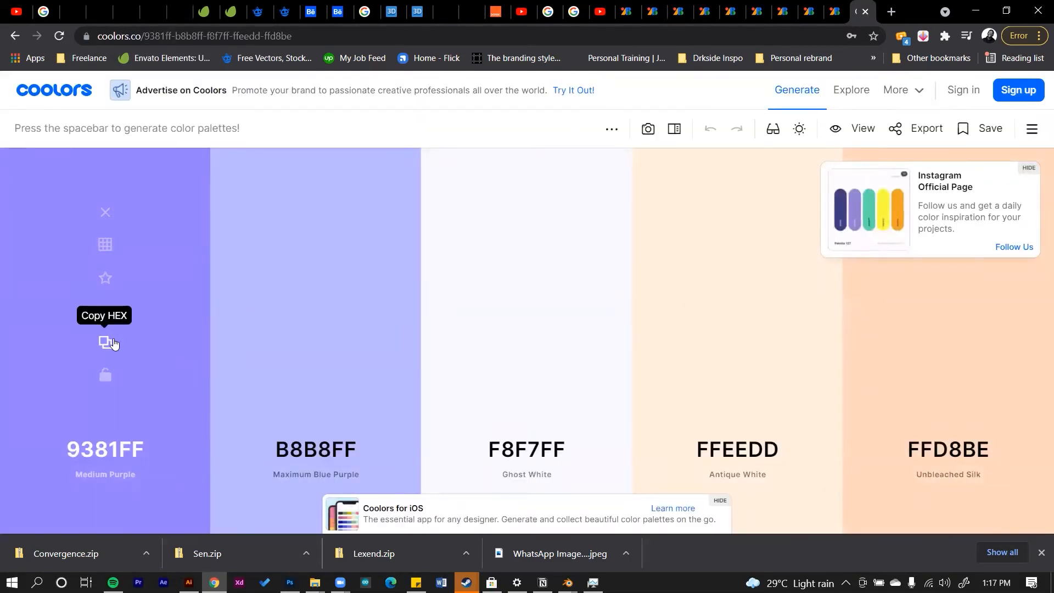
- Set the first color of the Coolors palette to black, 000000
left_click(105, 449)
left_click_drag(159, 368, 118, 375)
type("FFFFFF")
key("BackSpace")
key("BackSpace")
key("BackSpace")
key("BackSpace")
key("BackSpace")
key("BackSpace")
type("000000")
- Set the second palette color to the light grey EAEAEA
left_click(341, 461)
type("FFFFFF")
left_click(241, 422)
left_click_drag(207, 214, 181, 223)
left_click(235, 378)
left_click_drag(235, 378, 311, 376)
left_click(214, 223)
left_click(537, 456)
left_click(537, 457)
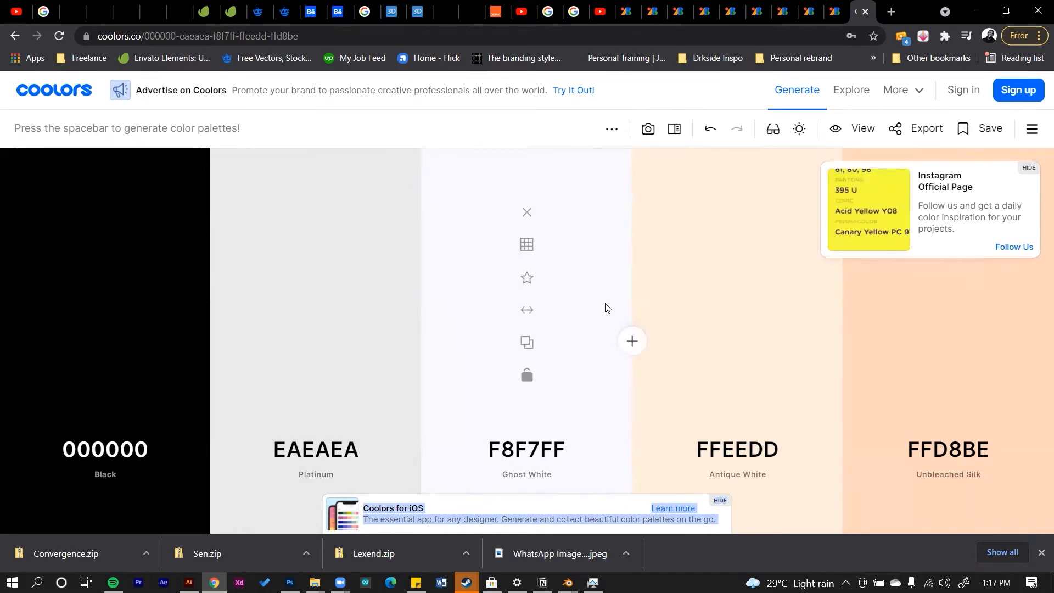
- Close the downloads bar, add three colors at the palette's end and remove the Ghost White color F8F7FF
left_click(1040, 554)
left_click(1024, 369)
left_click(1024, 369)
left_click(1024, 369)
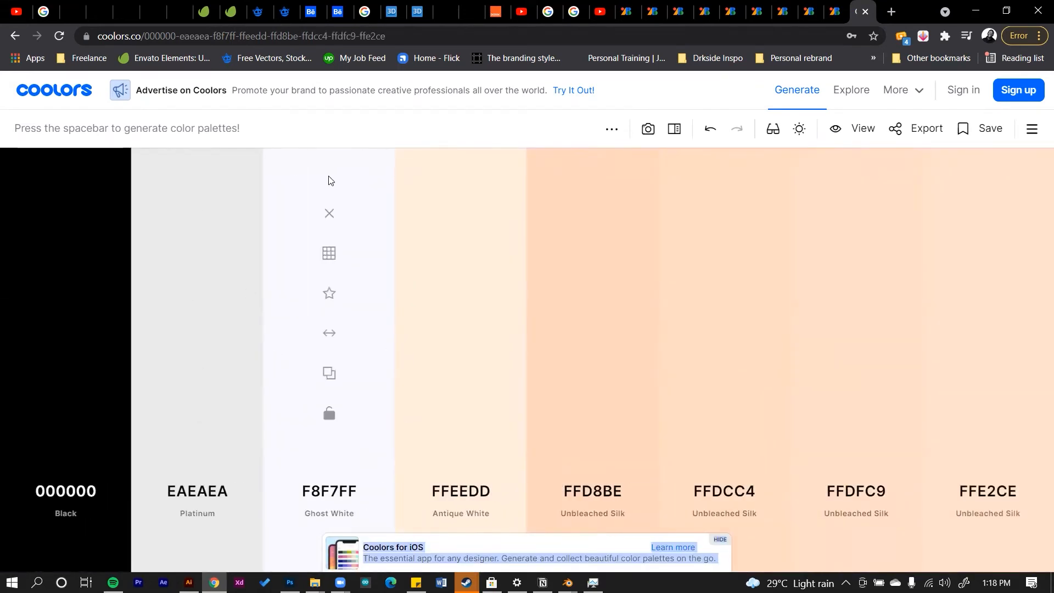
left_click(329, 214)
- Lock the black and light grey colors and change the Antique White color to brown 6A543E
left_click(75, 413)
left_click(376, 373)
left_click(376, 490)
left_click_drag(351, 274, 360, 331)
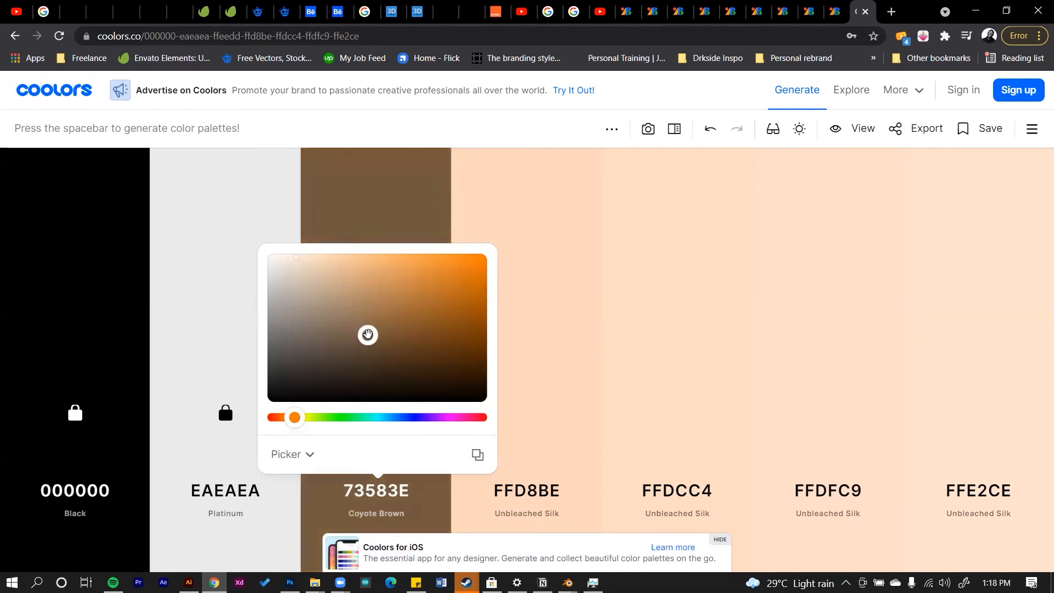
key("Escape")
- Regenerate the unlocked colors and lock in coral F56960, purple 5603AD and teal 119DA4 one after another
key("space")
key("space")
key("space")
left_click(536, 423)
key("space")
left_click(676, 415)
key("space")
key("space")
left_click(828, 412)
- Generate many variations of the last unlocked color and go back to an earlier one
key("space")
key("space")
key("space")
key("space")
key("space")
key("space")
key("space")
key("space")
key("space")
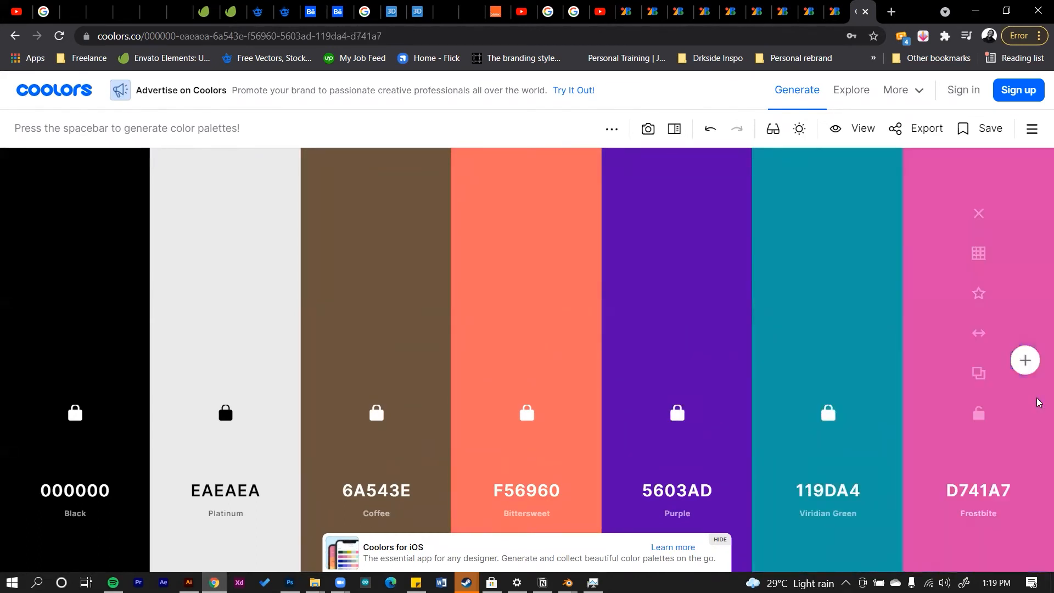
key("space")
key("space")
key("space")
key("space")
key("space")
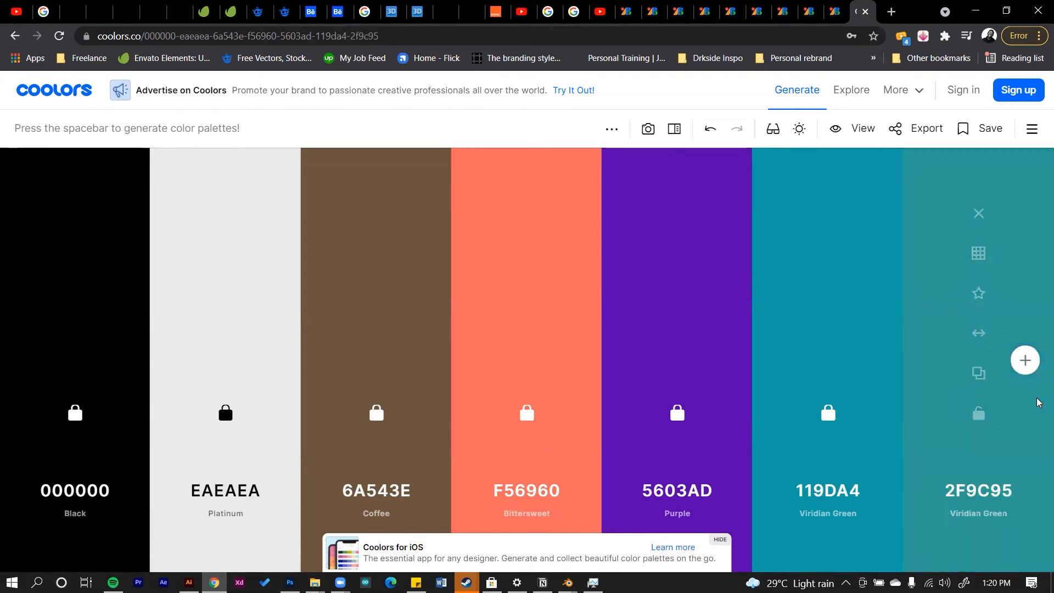
key("space")
key("space")
key("space")
key("space")
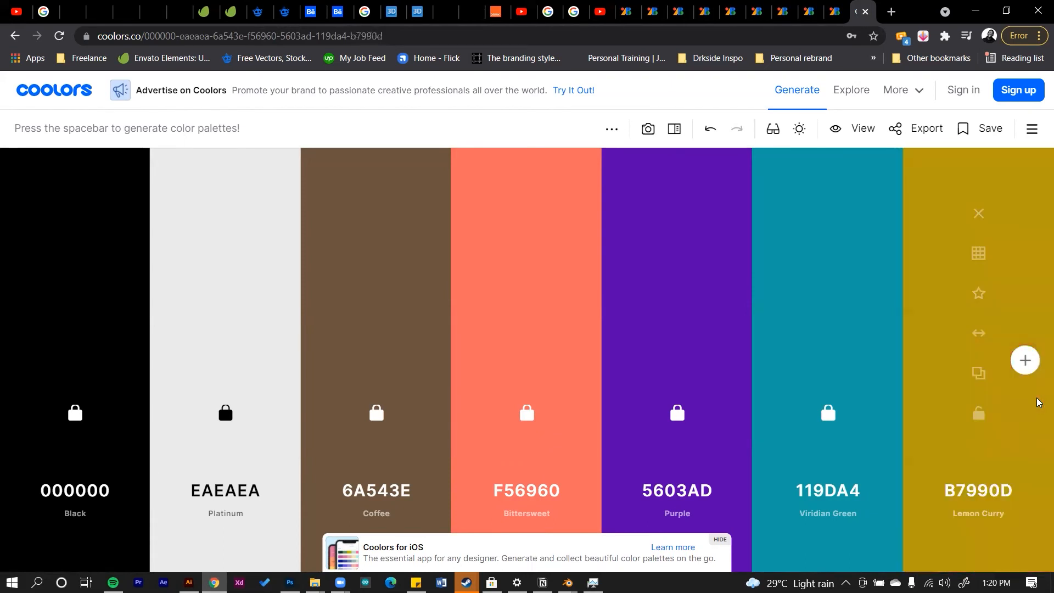
key("space")
key("space")
key("space")
key("space")
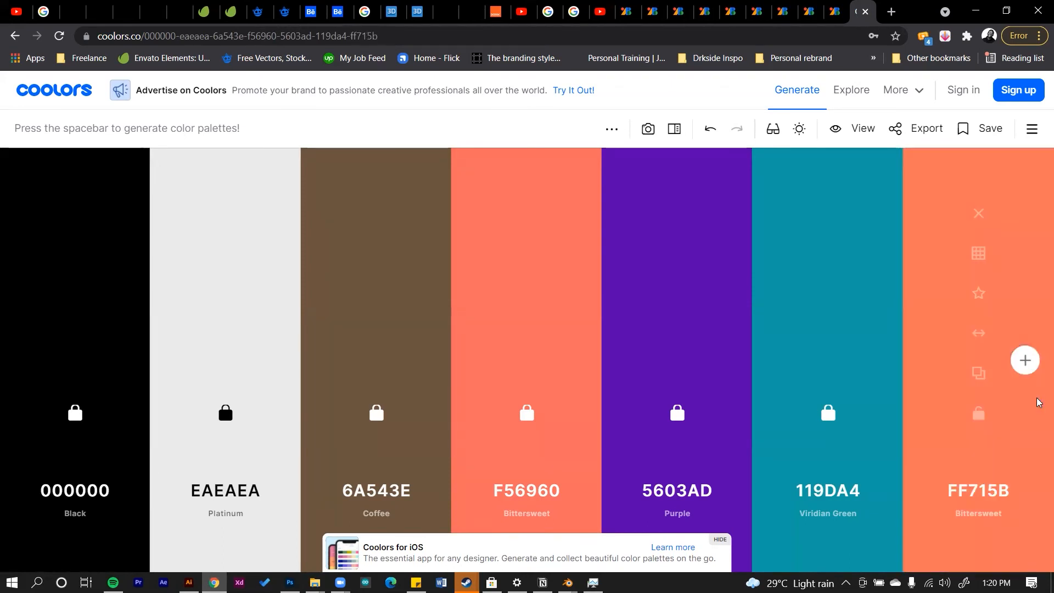
left_click(707, 128)
left_click(708, 129)
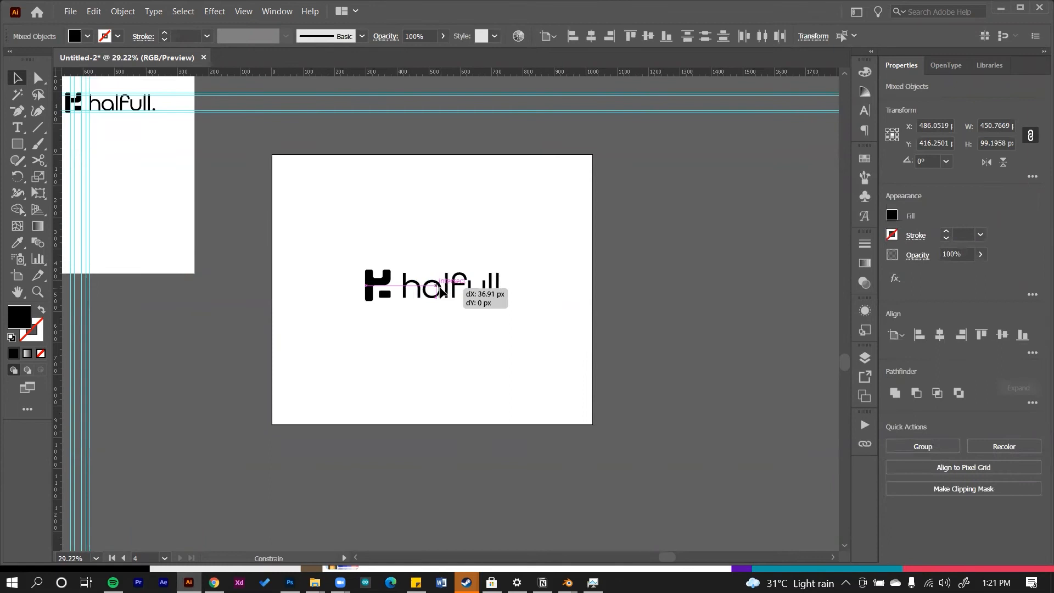
- Switch to Illustrator and cover the centered logo's artboard with a light grey background rectangle behind the logo
scroll(447, 294, "up", 5)
scroll(600, 305, "up", 3)
scroll(581, 313, "down", 6)
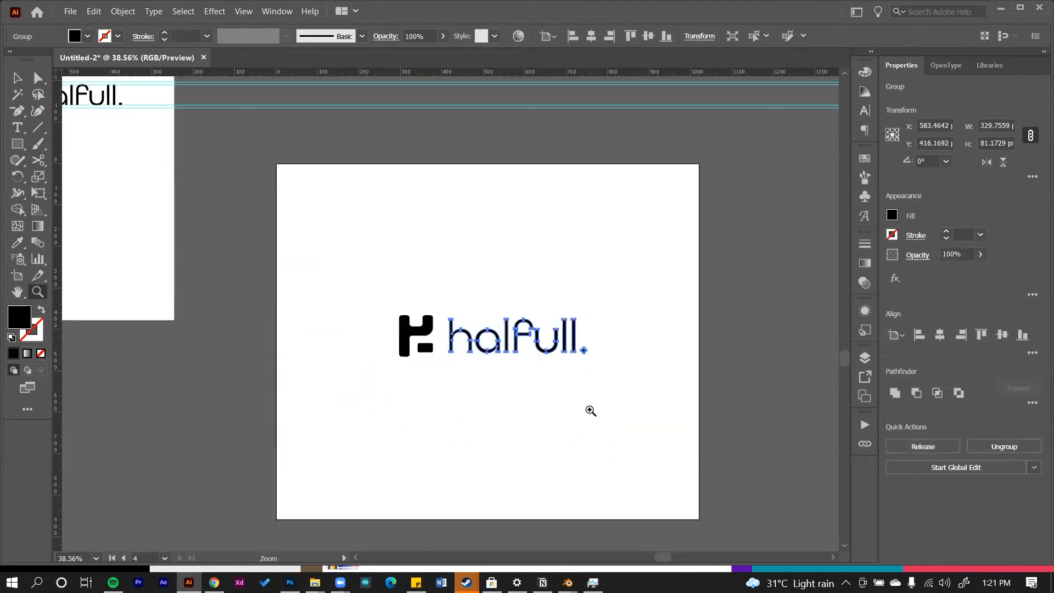
scroll(427, 343, "up", 2)
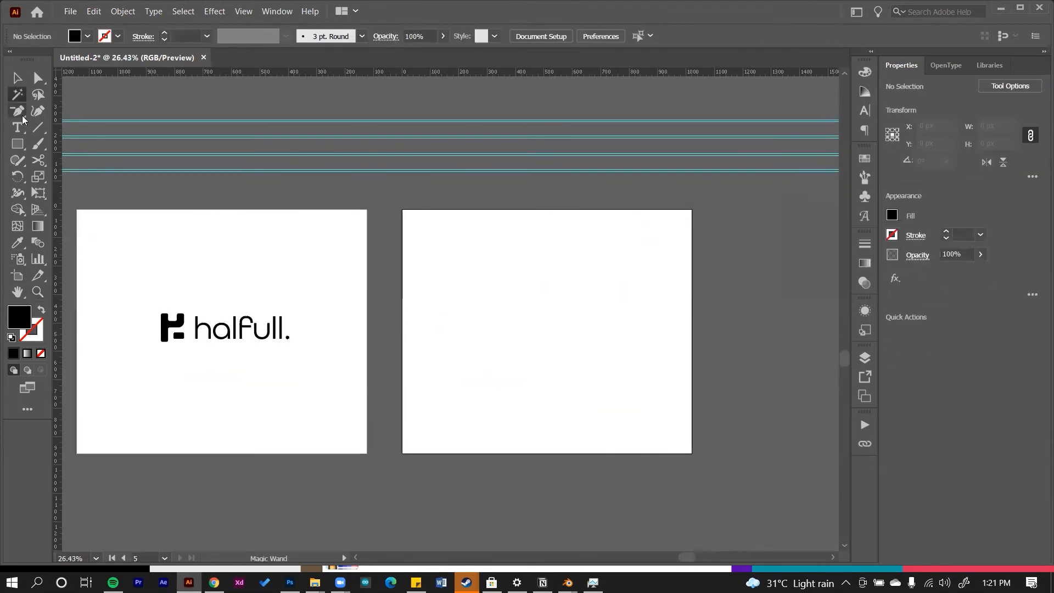
left_click_drag(74, 206, 378, 460)
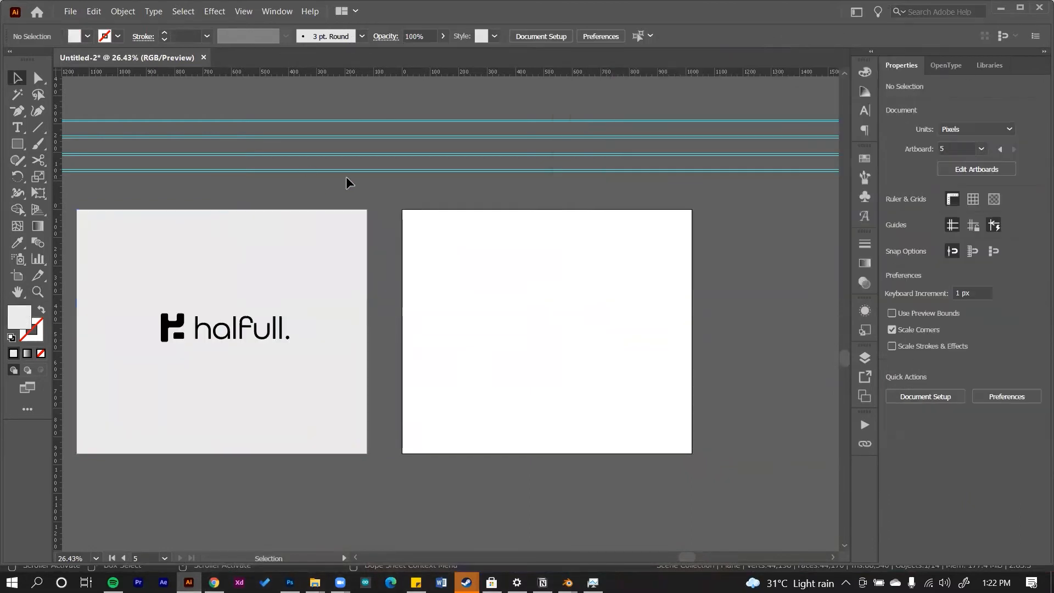
- Copy the halfull. logo onto the middle of the neighbouring artboard with the black background
left_click(345, 313)
left_click(264, 329, "shift")
left_click(305, 381, "shift")
left_click_drag(224, 326, 550, 327)
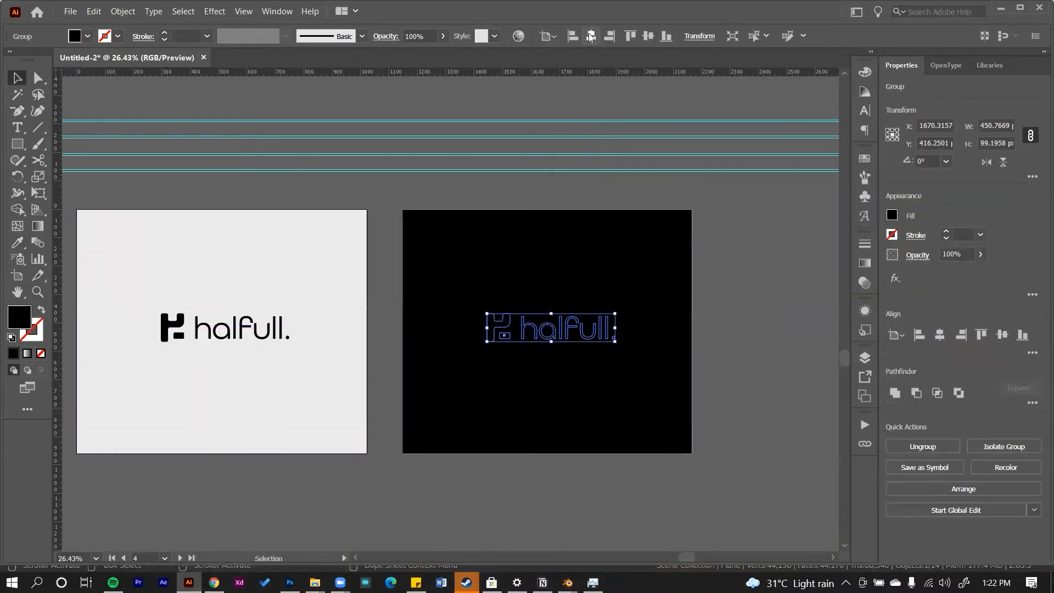
left_click(314, 249)
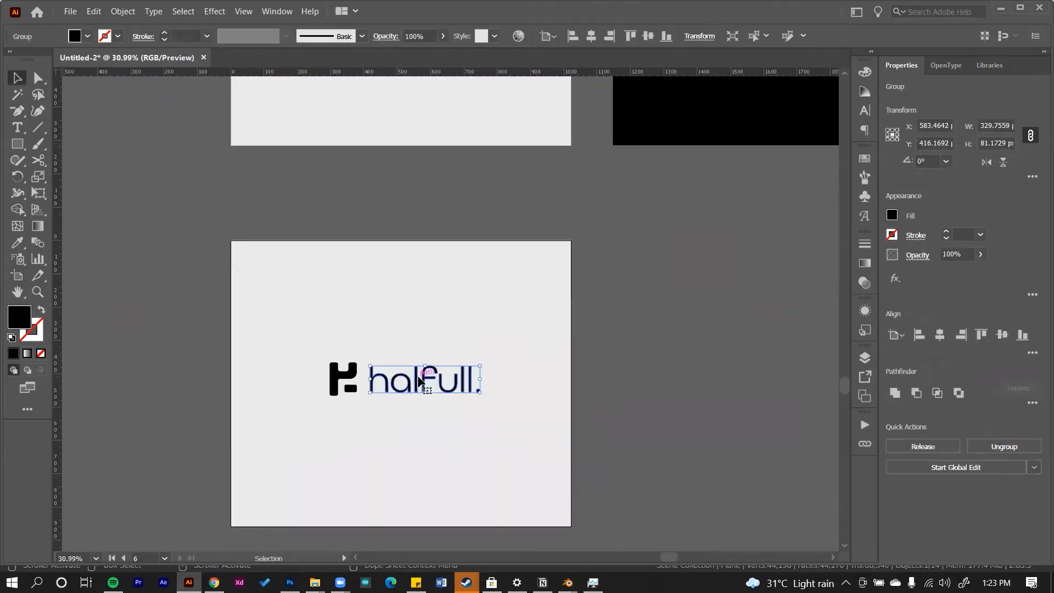
- Delete the wordmark from the lower artboard and reduce its grey background to a black band along the upper edge
key("Delete")
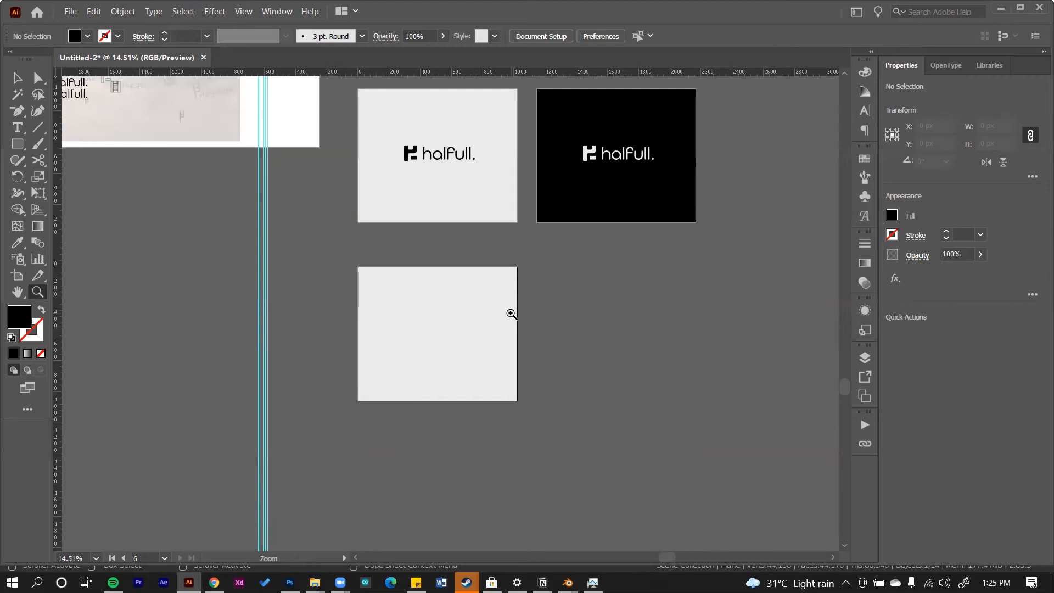
left_click_drag(475, 357, 513, 357)
left_click(475, 357)
left_click_drag(405, 437, 425, 337)
key("i")
left_click(713, 91)
key("v")
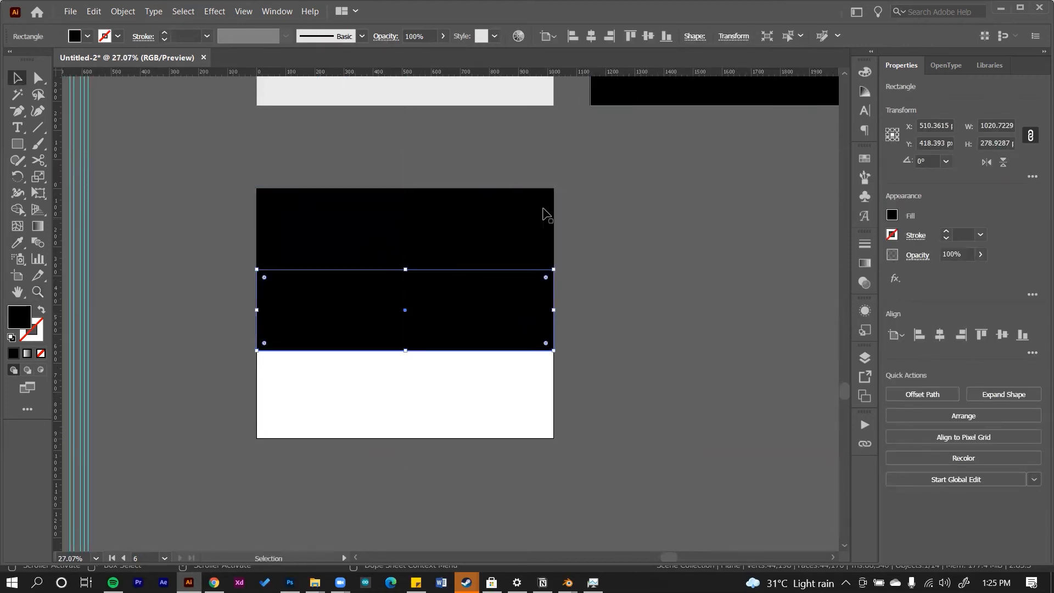
- Color the second band light grey like the logo background and scale both bands down to about 655 px wide
key("i")
left_click(516, 90)
key("v")
left_click(522, 235, "shift")
left_click(393, 311)
left_click_drag(553, 350, 393, 327)
- Fill the third band with the brown 6A543E copied from Coolors and halve its height to about 90 px
mouse_move(213, 582)
left_click(216, 535)
left_click(188, 582)
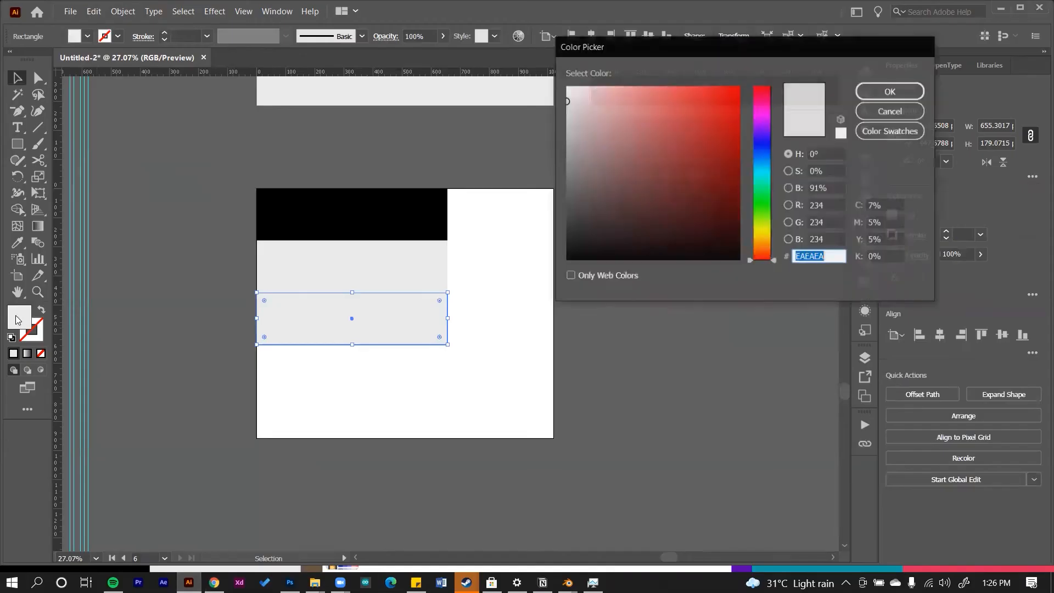
double_click(20, 319)
key("ctrl+v")
key("Return")
left_click(503, 359)
left_click(393, 321)
mouse_move(352, 344)
left_mouse_down()
mouse_move(351, 318)
mouse_move(344, 331)
left_mouse_up()
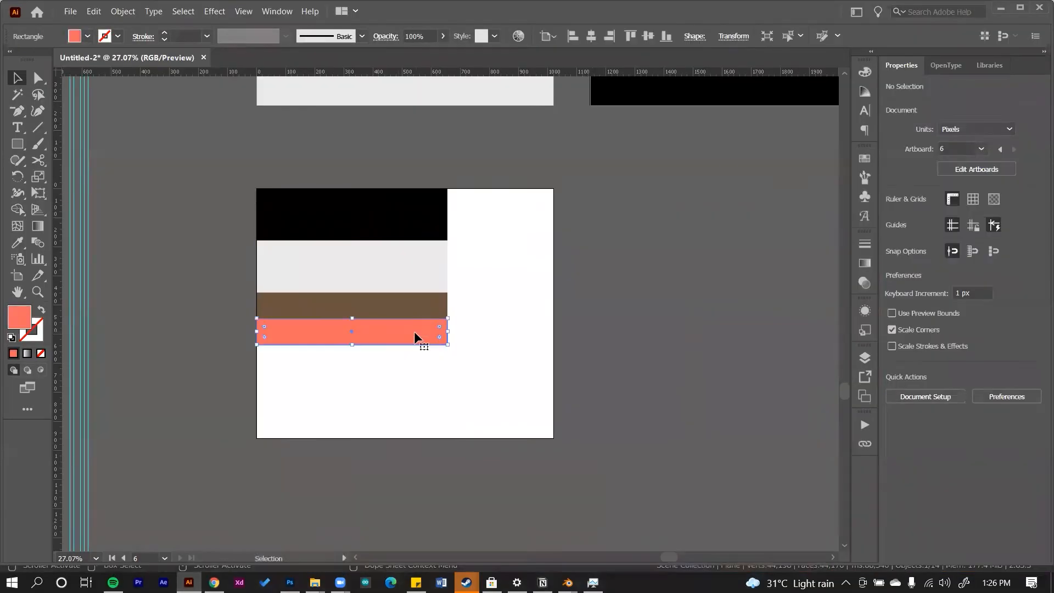
- Duplicate the brown band downward four times and fill the copies with coral F56960, purple 5603AD, teal 119DA4 and red
left_click_drag(414, 331, 414, 357)
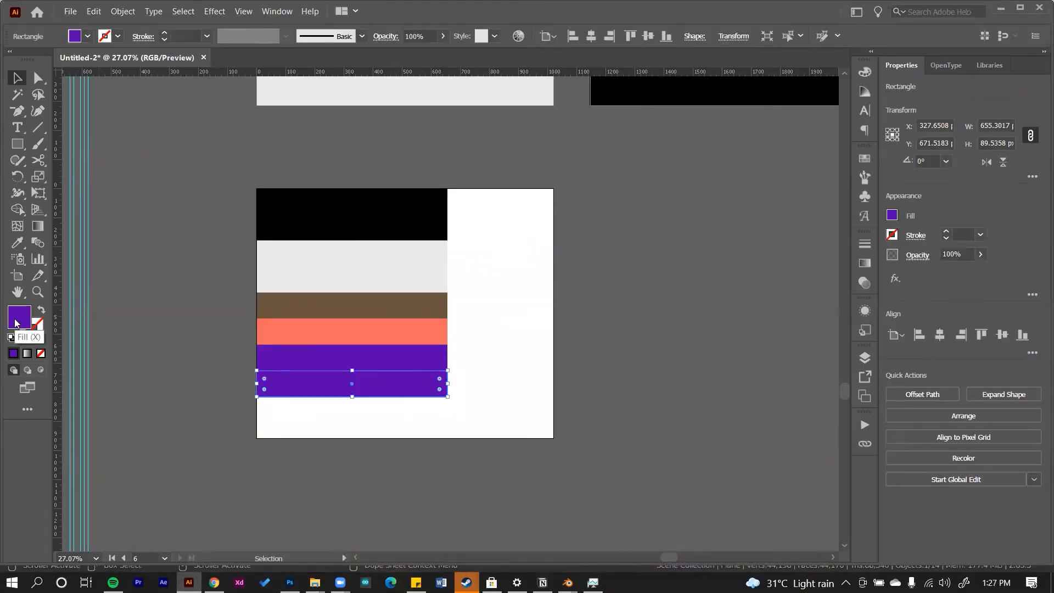
left_click(480, 466)
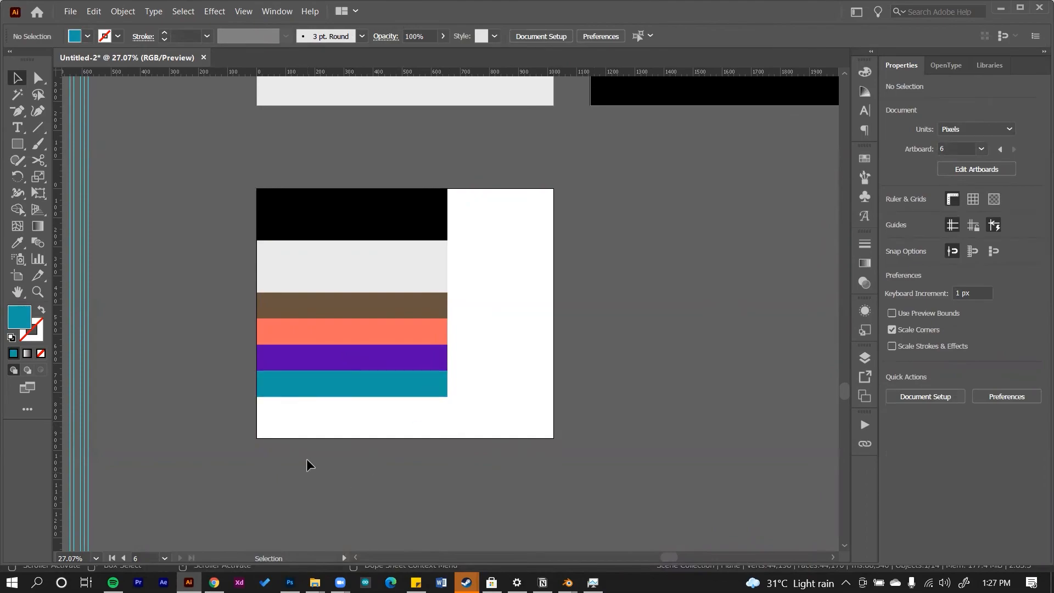
left_click_drag(329, 385, 390, 410)
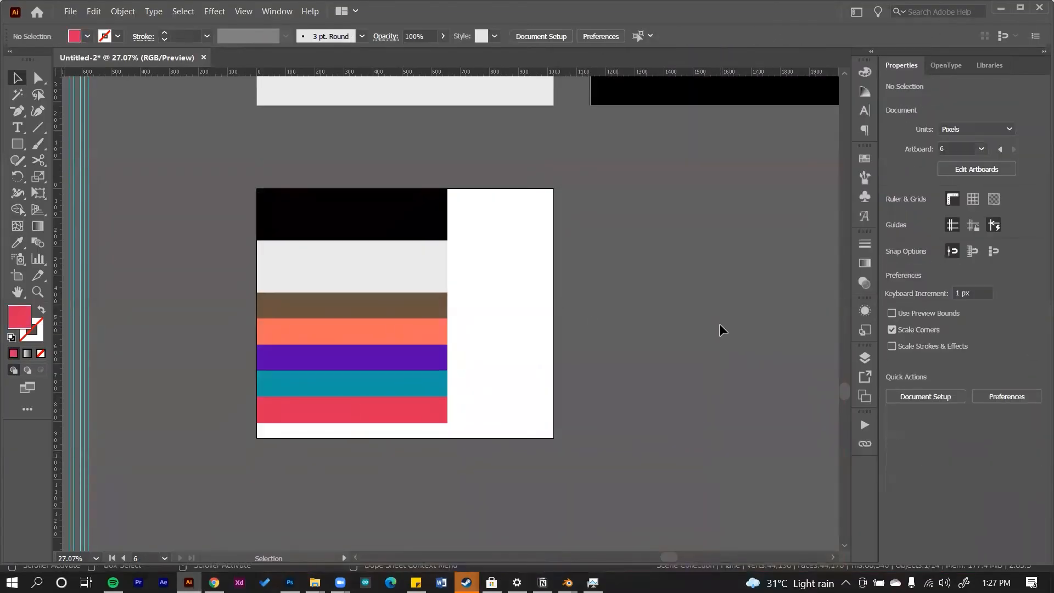